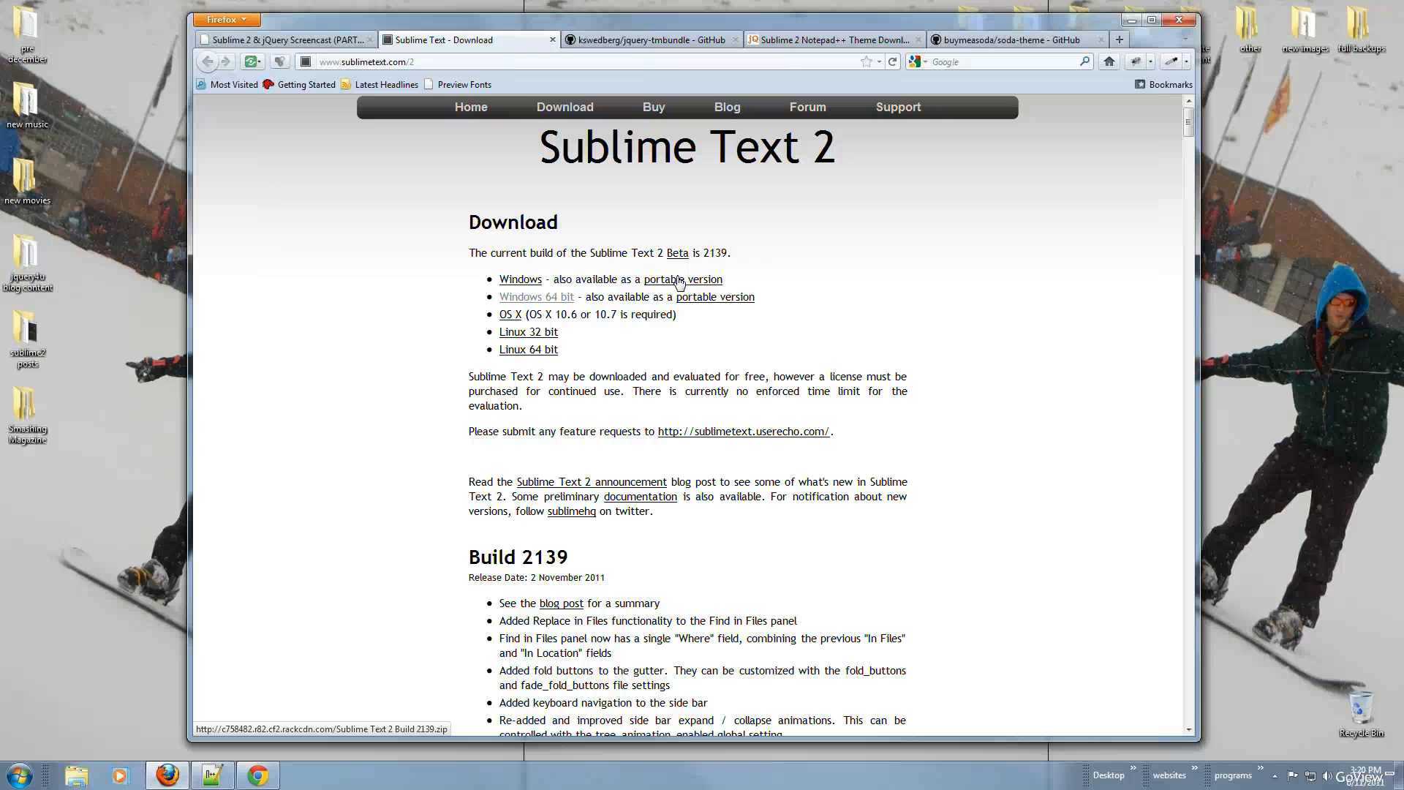
# Download the Windows 64 bit installer of Sublime Text 2 and run the saved setup file.
pyautogui.click(554, 302)
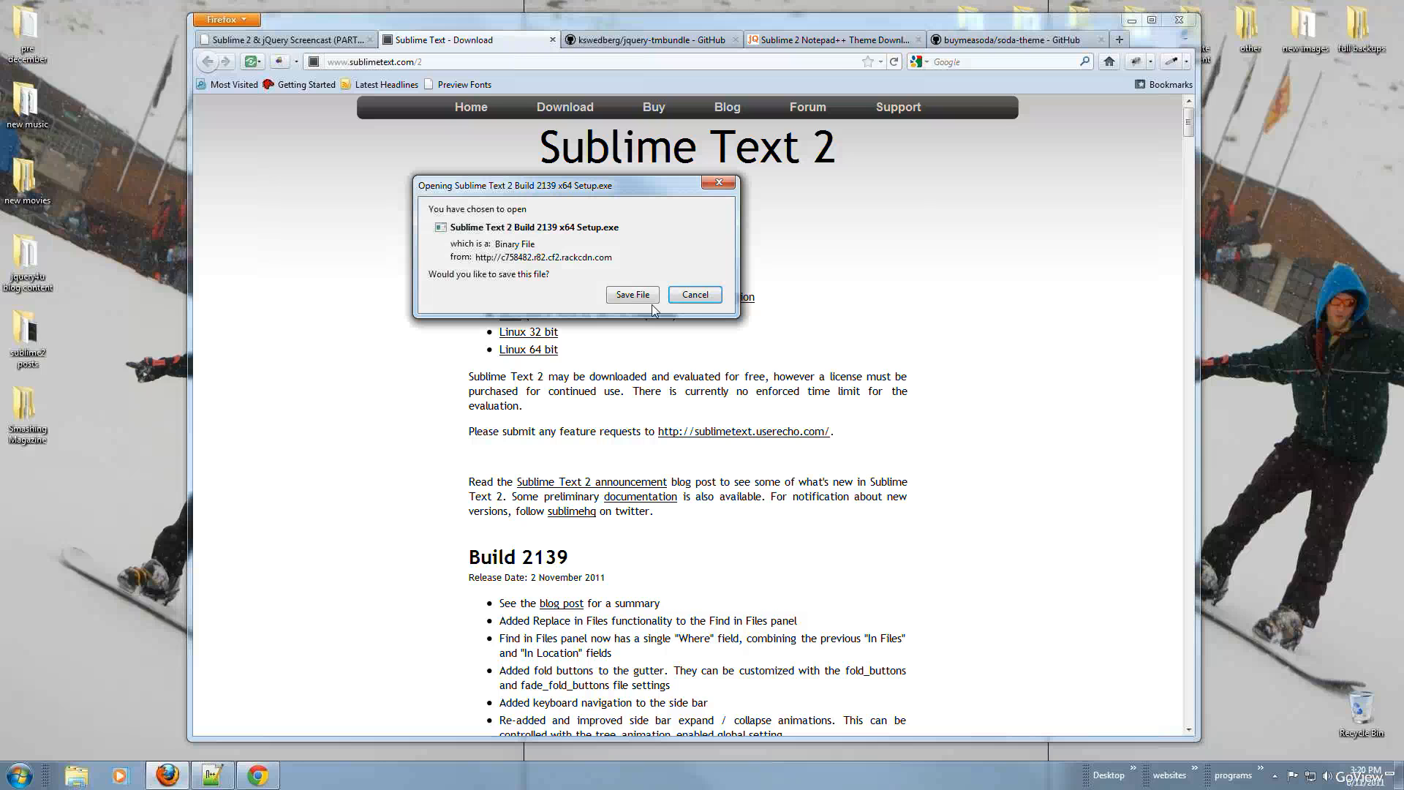
pyautogui.click(633, 296)
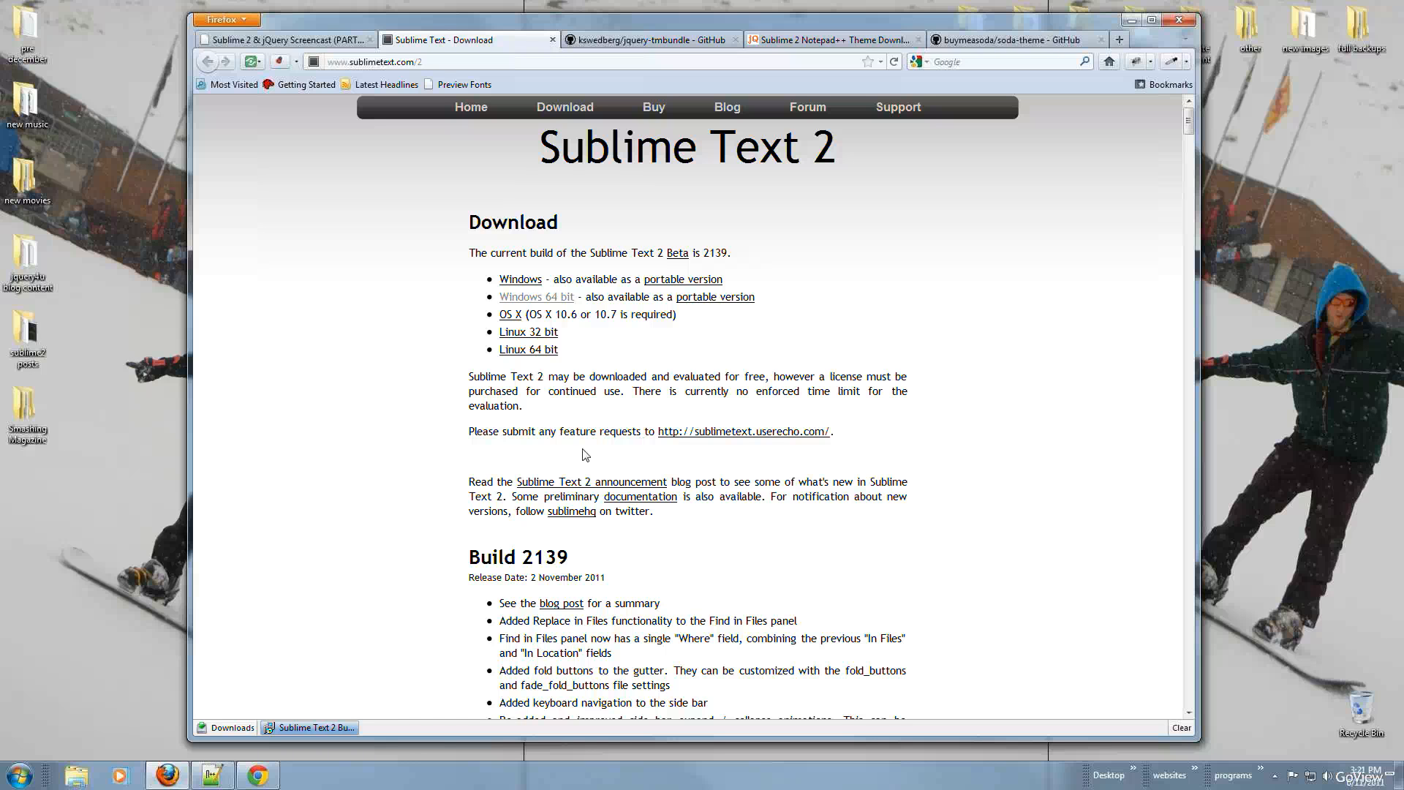
pyautogui.click(327, 732)
pyautogui.click(748, 405)
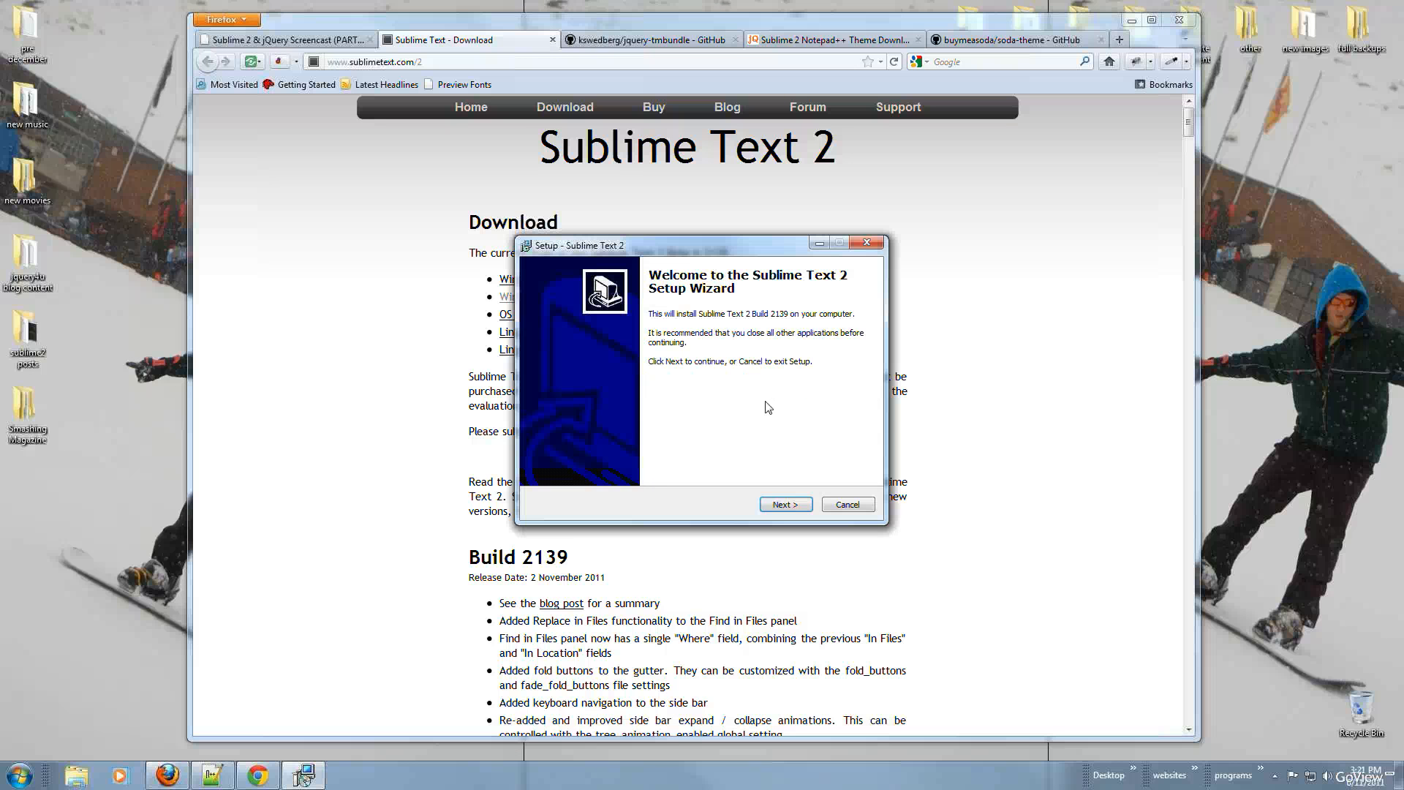
# Install Sublime Text 2 in the default location C:\Program Files\Sublime Text 2 and finish the setup wizard.
pyautogui.click(782, 508)
pyautogui.click(780, 507)
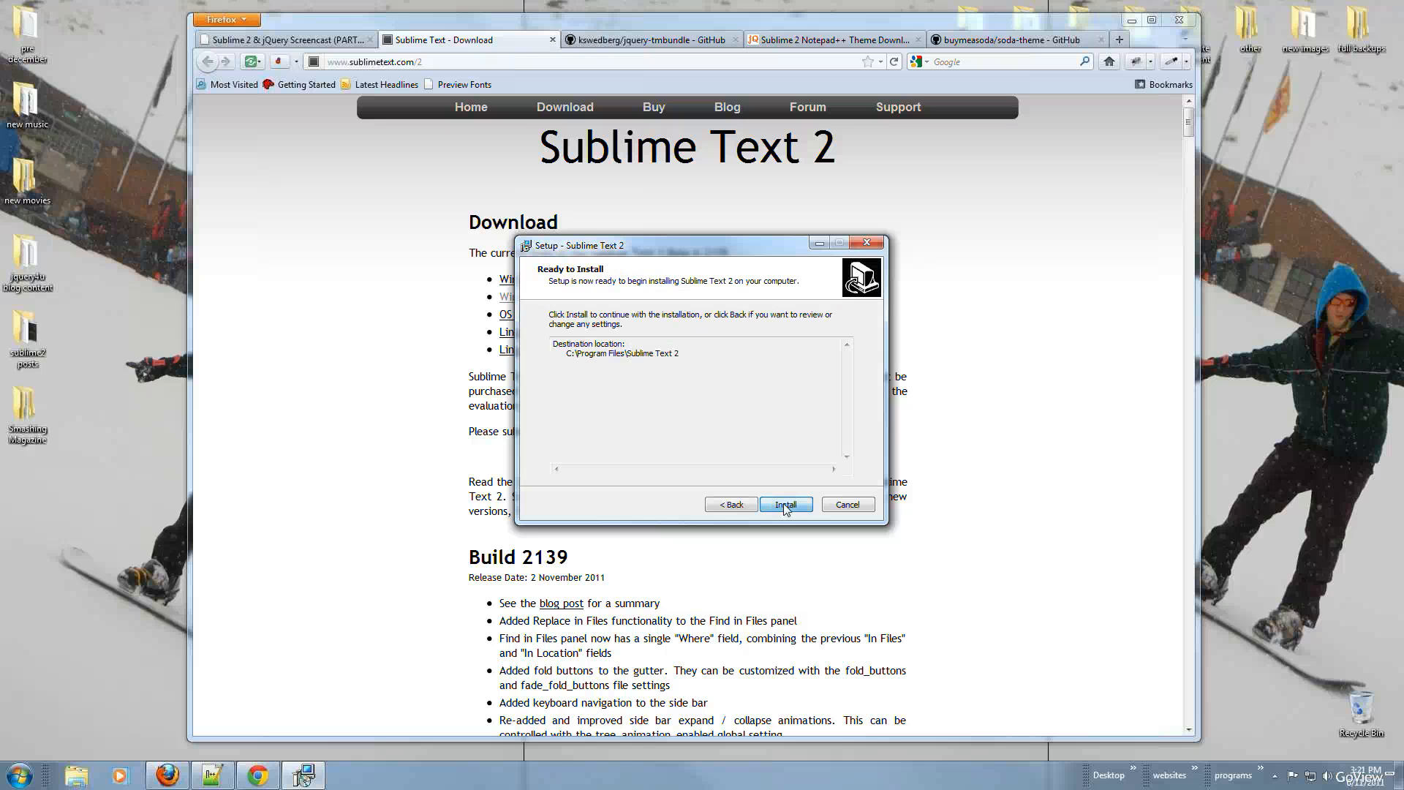
pyautogui.click(783, 504)
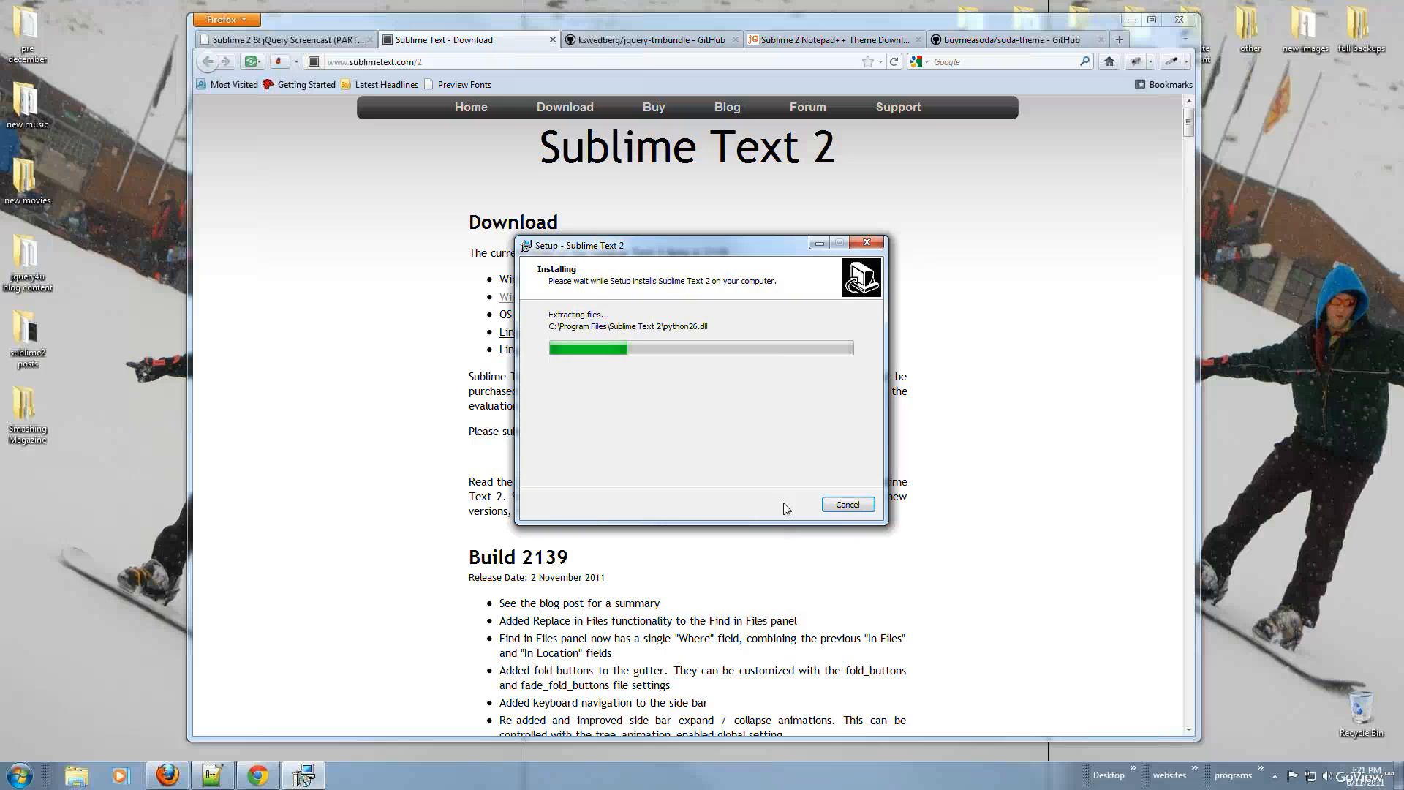
pyautogui.click(784, 505)
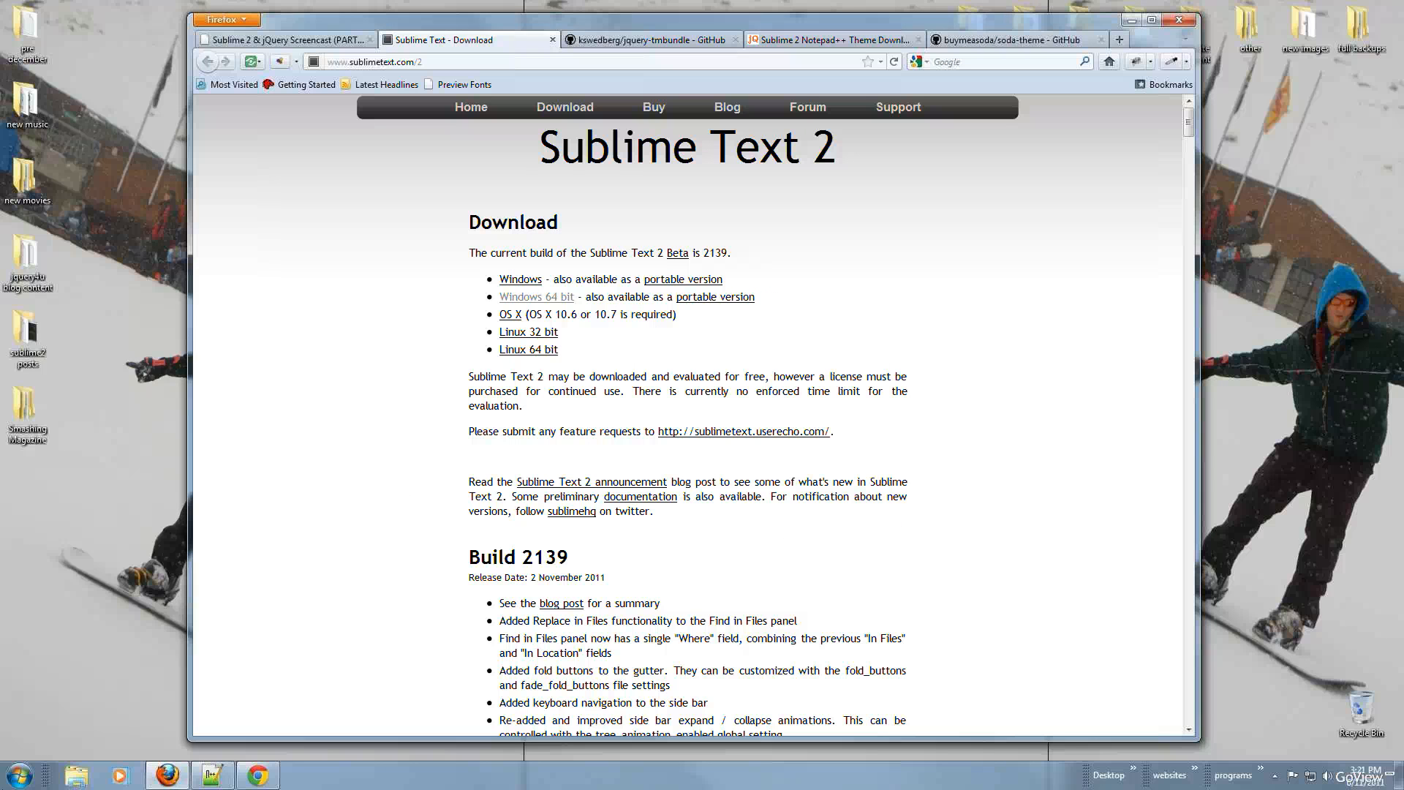
# Launch Sublime Text 2 in a maximized window and paste the copied jQuery v1.6.4 source into the untitled file.
pyautogui.click(19, 774)
pyautogui.click(85, 465)
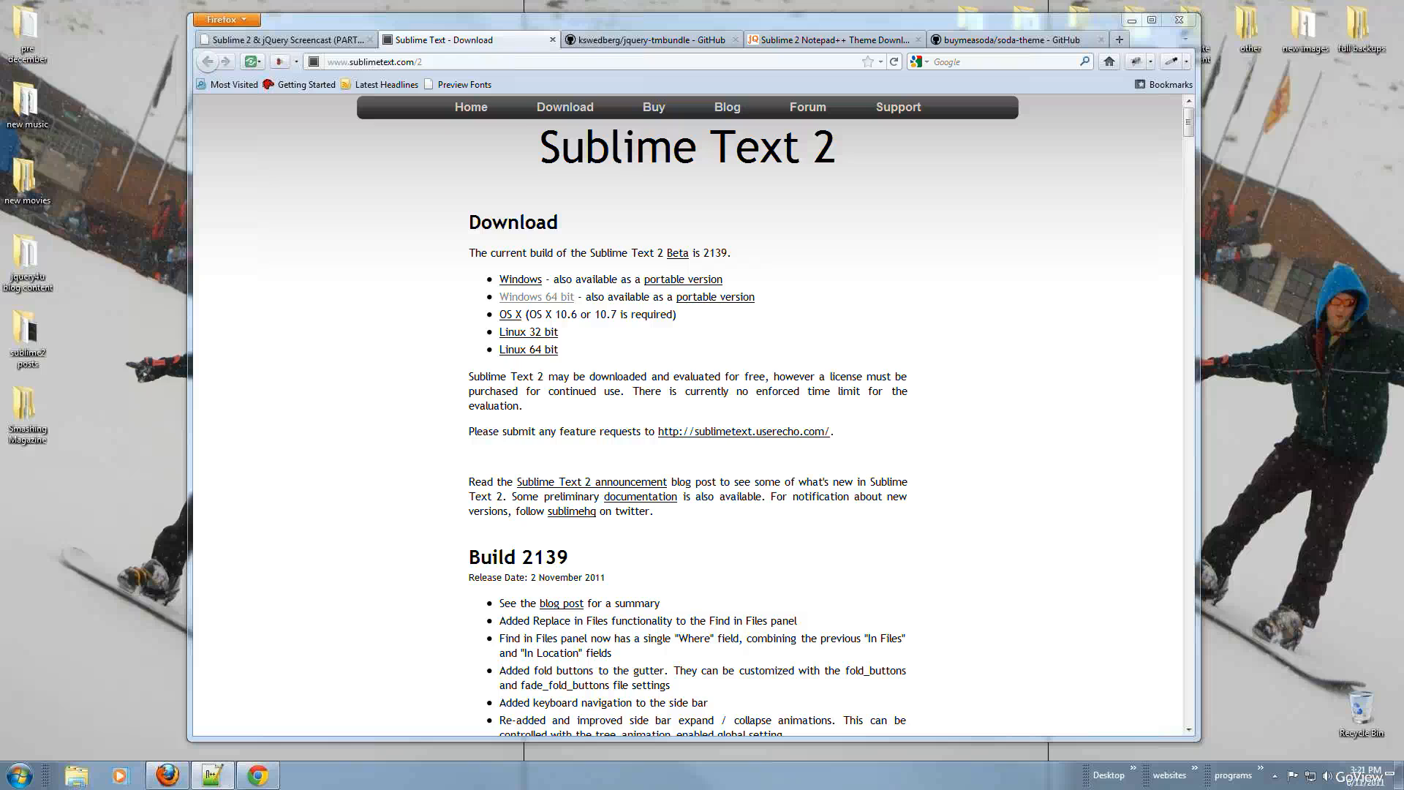
pyautogui.doubleClick(387, 68)
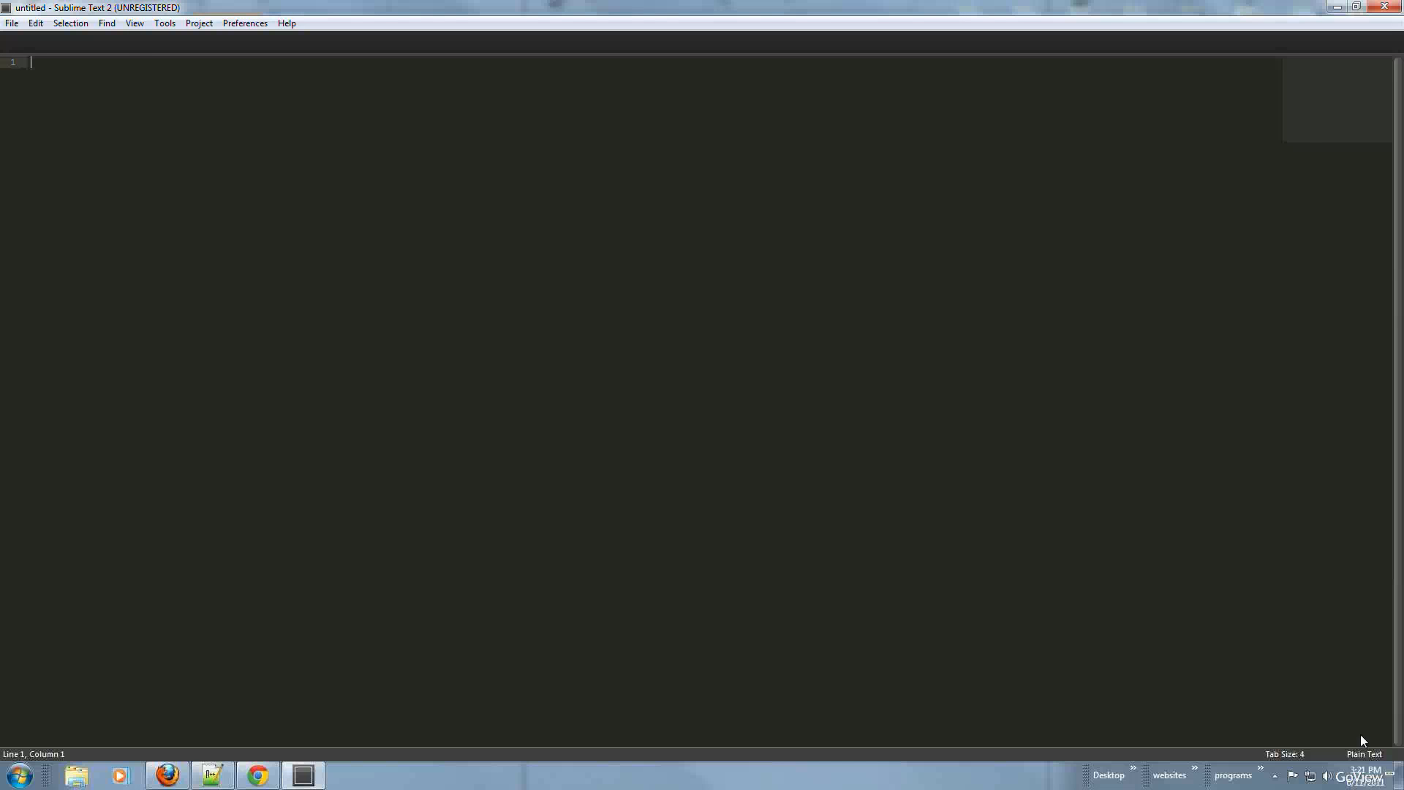
pyautogui.hotkey('ctrl', 'v')
pyautogui.moveTo(1319, 114); pyautogui.dragTo(1318, 39)
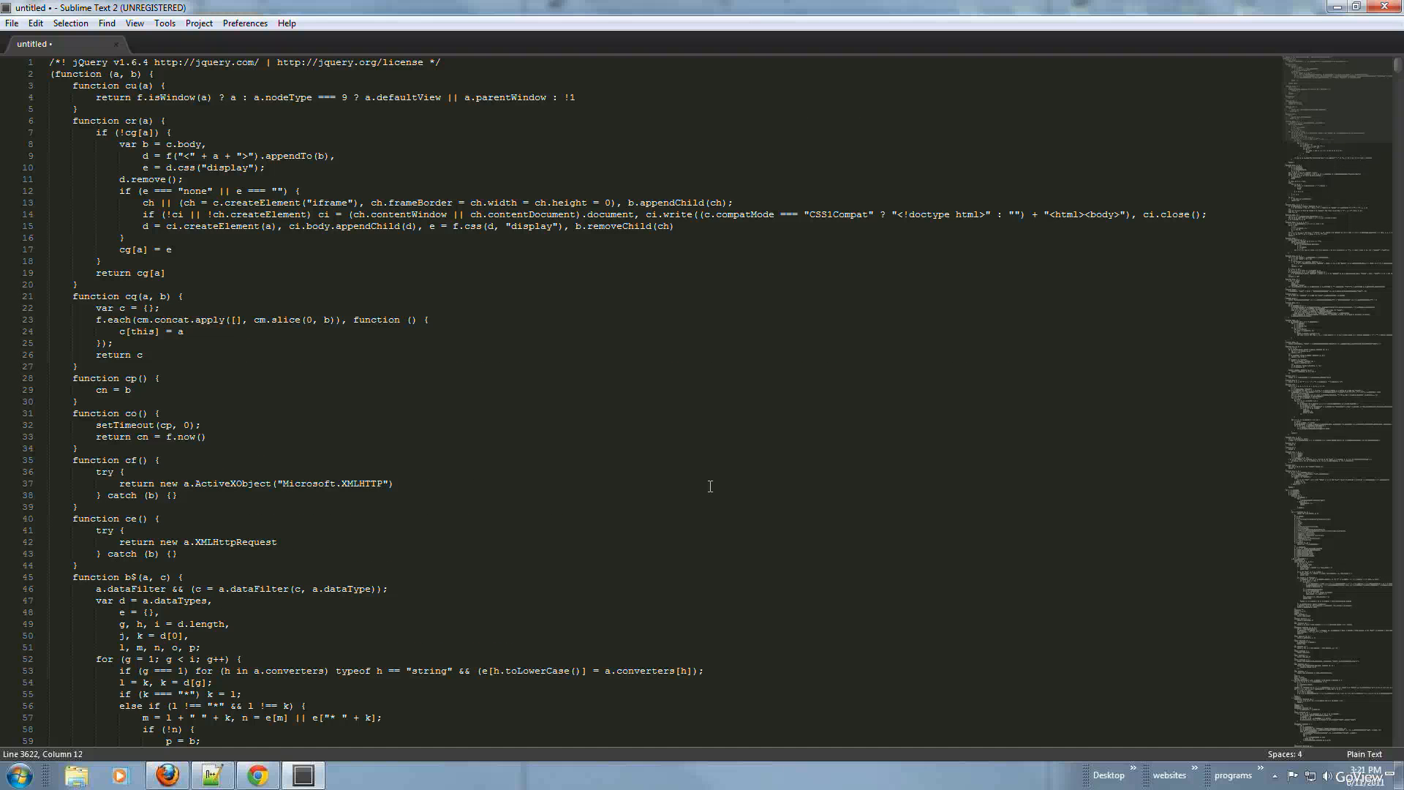
# Look at the JavaScript entries among the available syntaxes and leave the file's syntax as it is.
pyautogui.click(1363, 754)
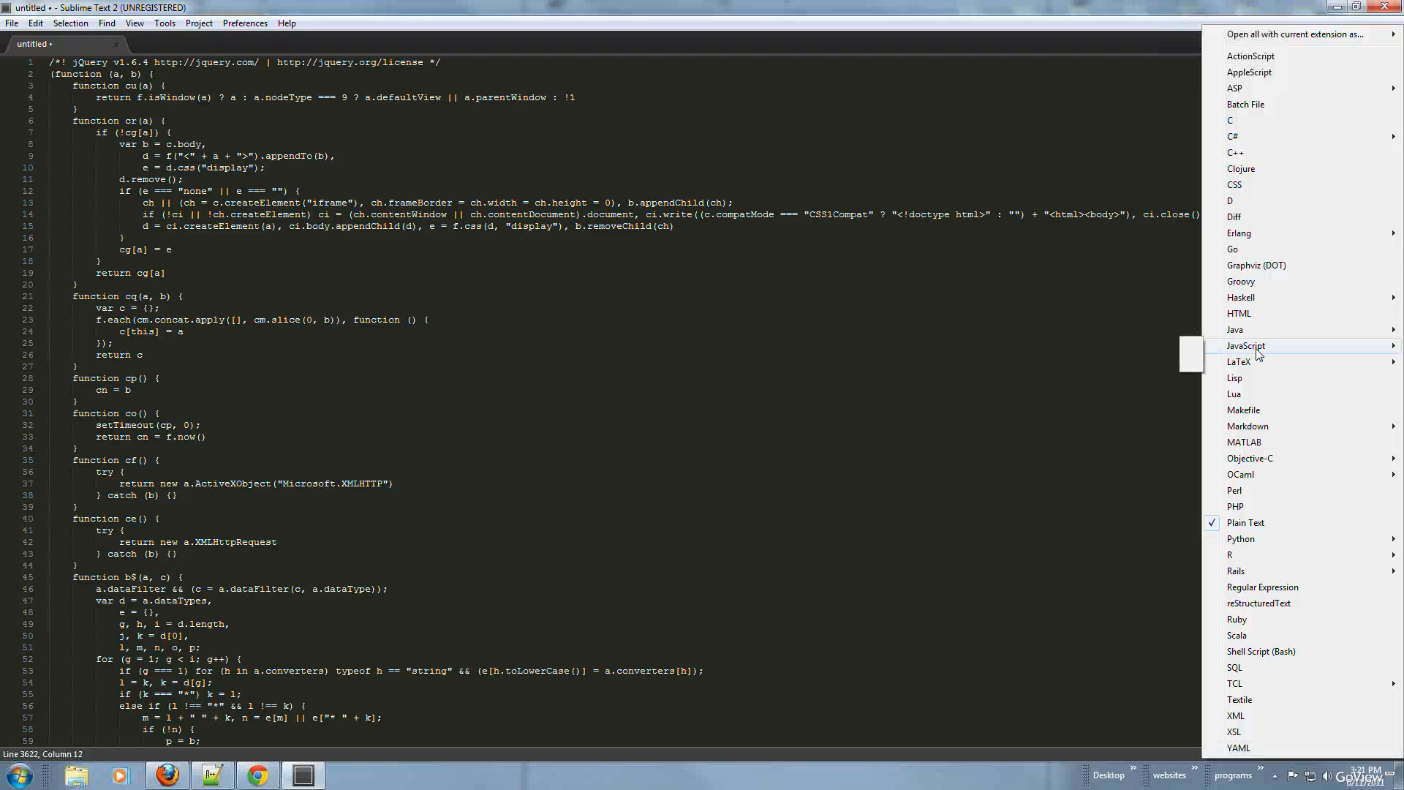
pyautogui.moveTo(1257, 351)
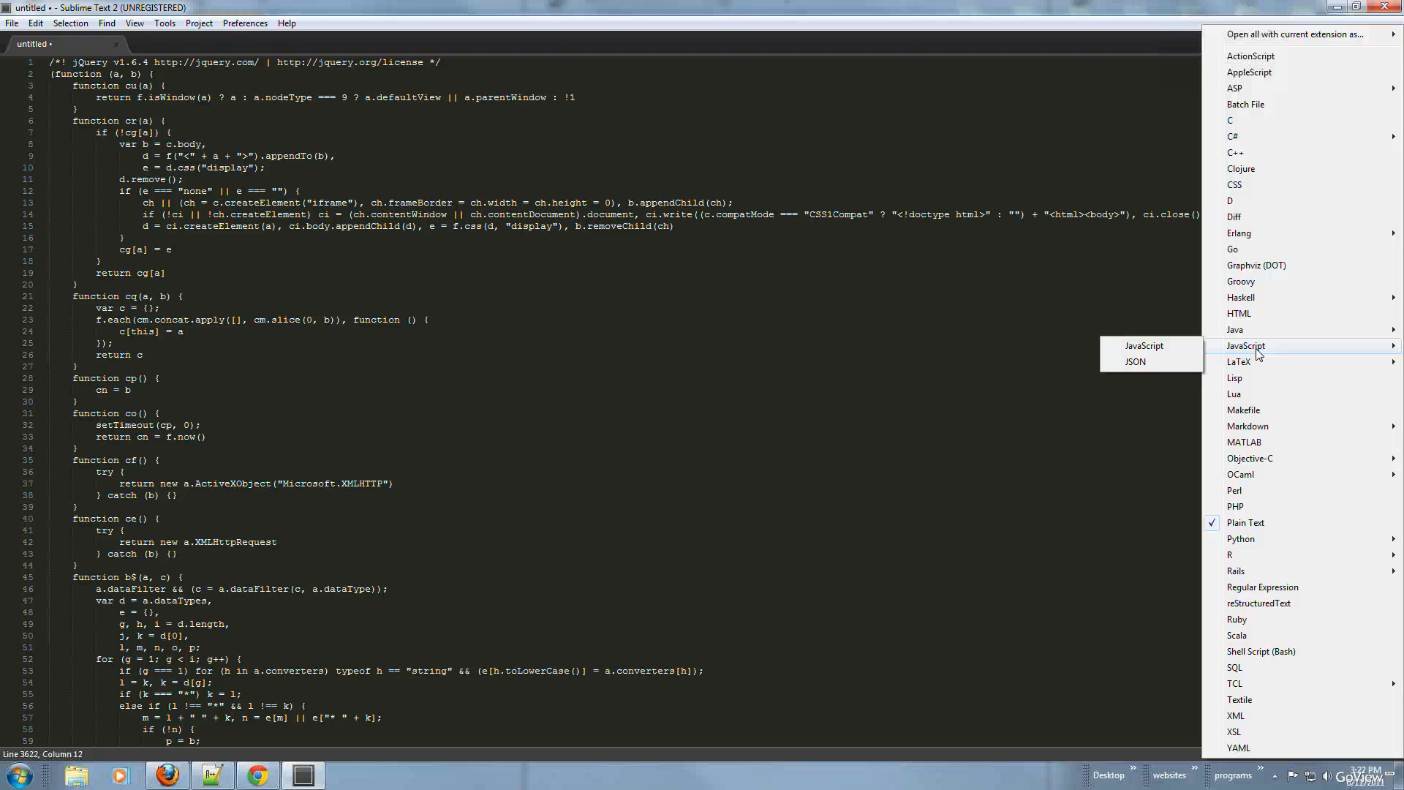
pyautogui.click(765, 428)
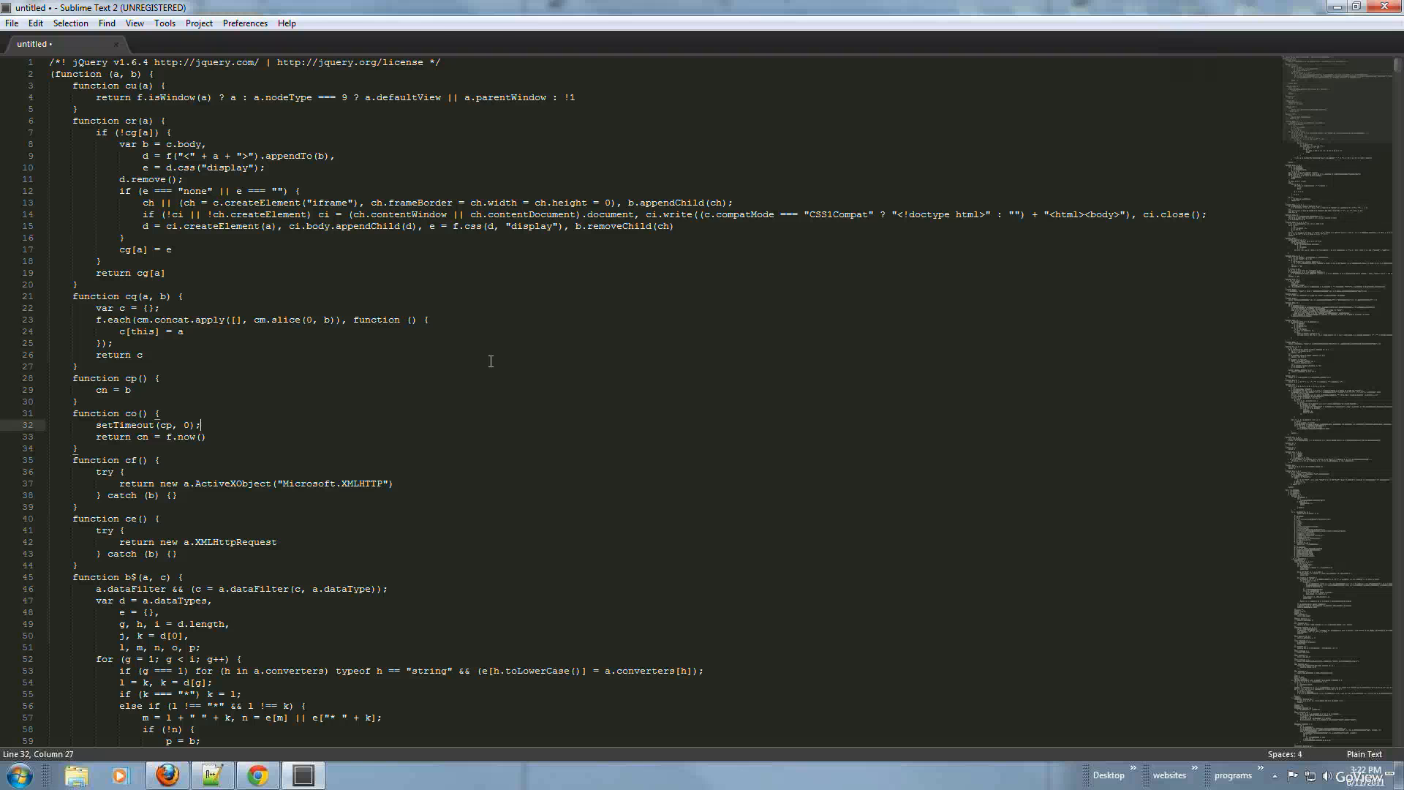
# Switch to Firefox and download the jquery-tmbundle repository from GitHub as a ZIP, opening it with WinRAR.
pyautogui.click(165, 781)
pyautogui.click(653, 45)
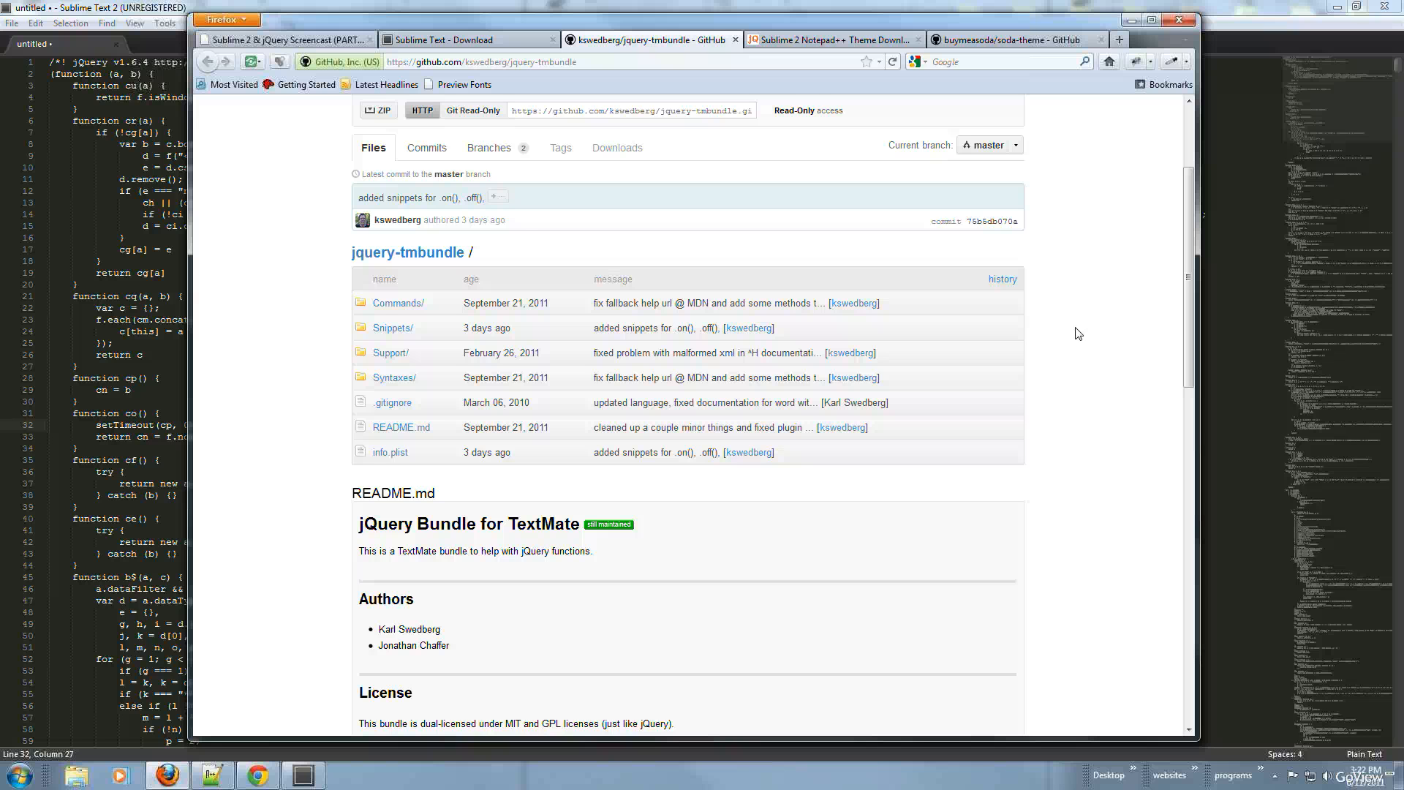
pyautogui.scroll(5, 1072, 335)
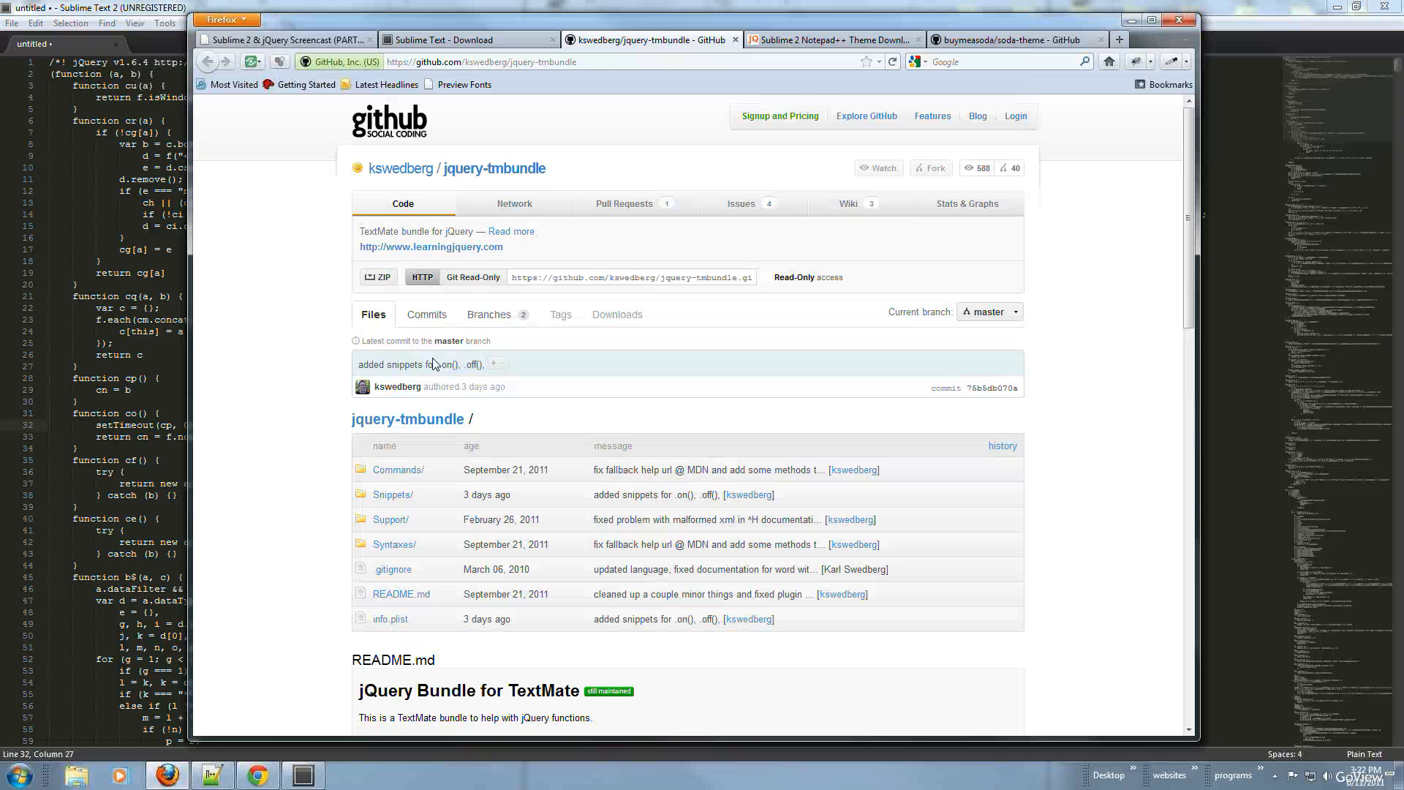
pyautogui.click(380, 280)
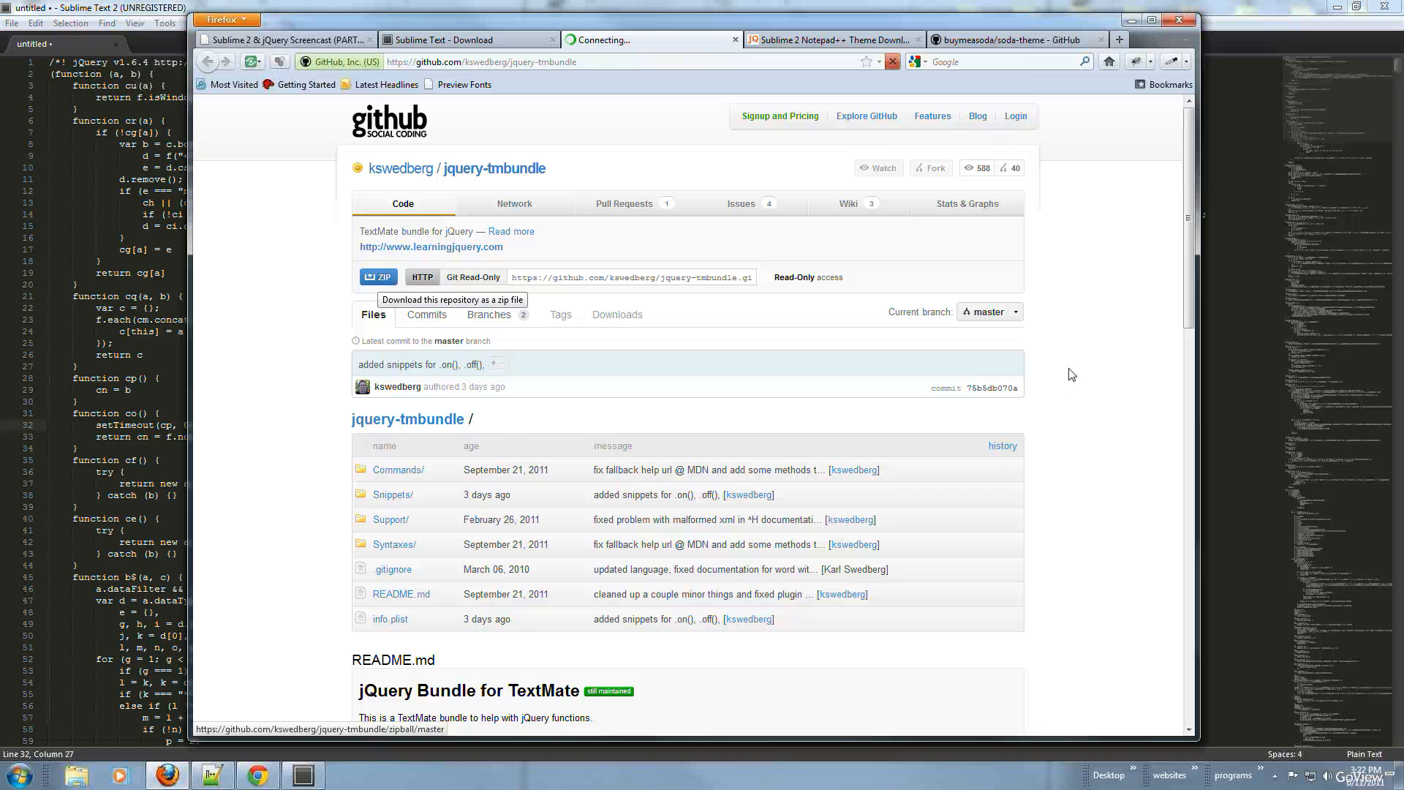
pyautogui.scroll(-2, 1071, 373)
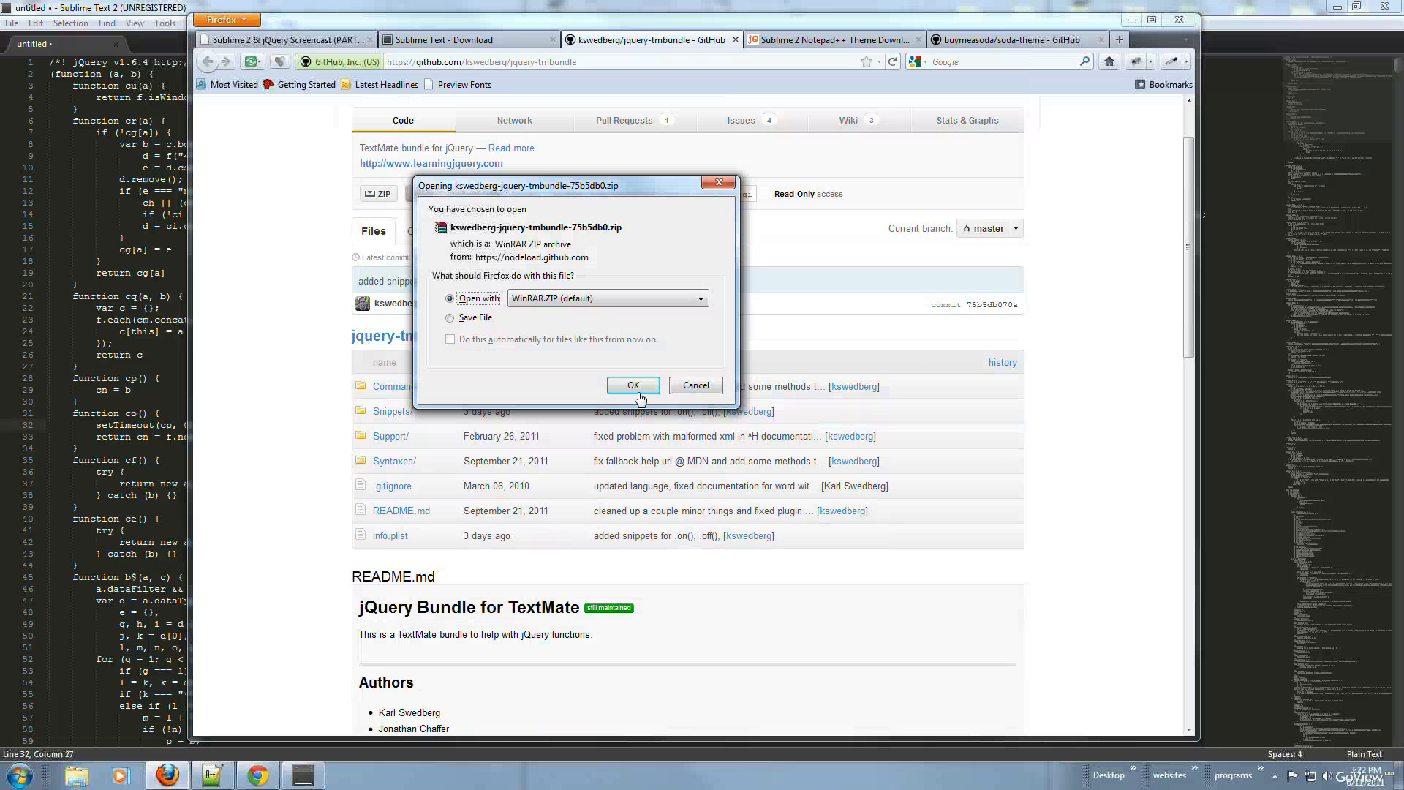
pyautogui.press('Return')
pyautogui.doubleClick(547, 614)
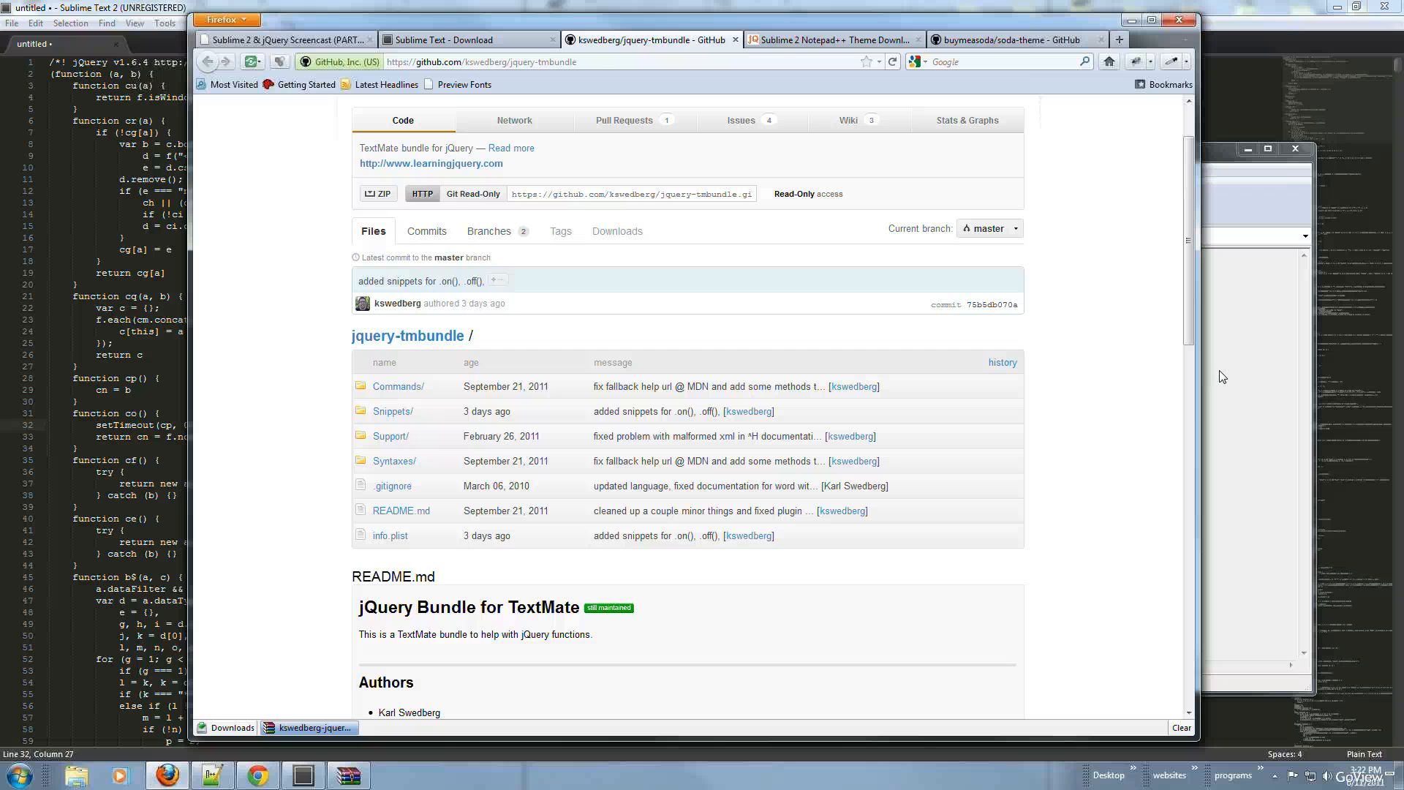
pyautogui.hotkey('alt', 'Tab')
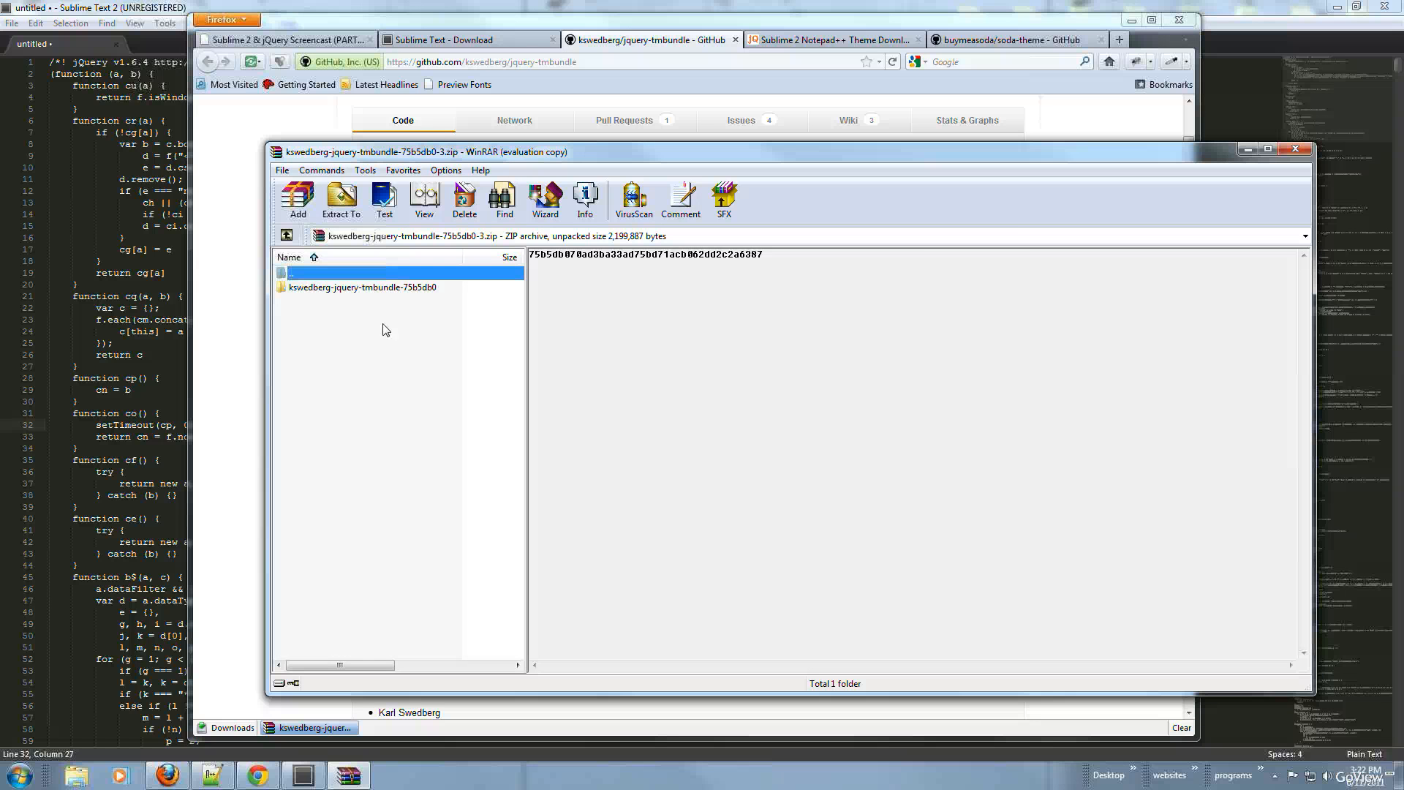
# Extract the jquery-tmbundle archive into the user's AppData\Roaming\Sublime Text 2\Packages folder and close WinRAR.
pyautogui.click(338, 202)
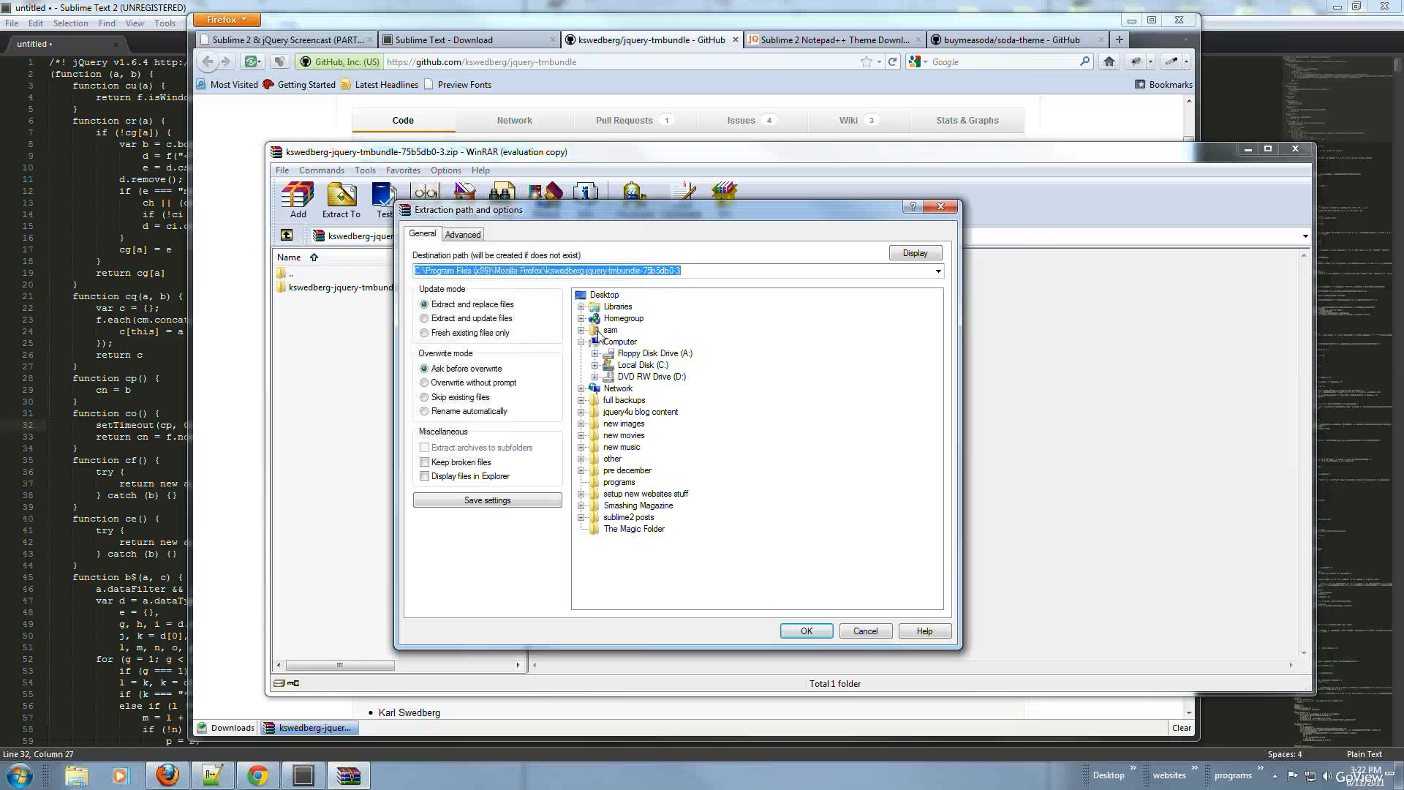
pyautogui.click(582, 329)
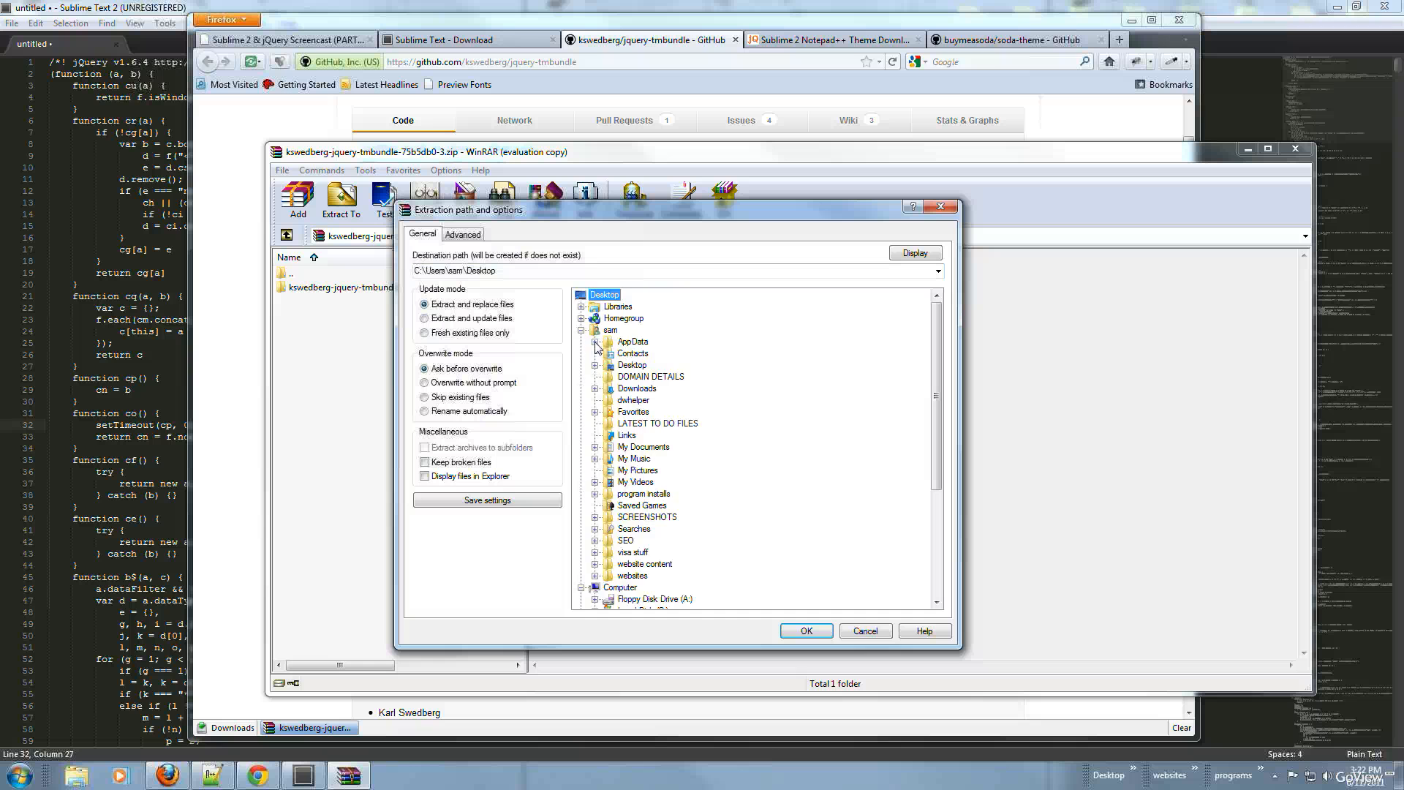
pyautogui.click(595, 342)
pyautogui.click(608, 377)
pyautogui.scroll(-2, 720, 363)
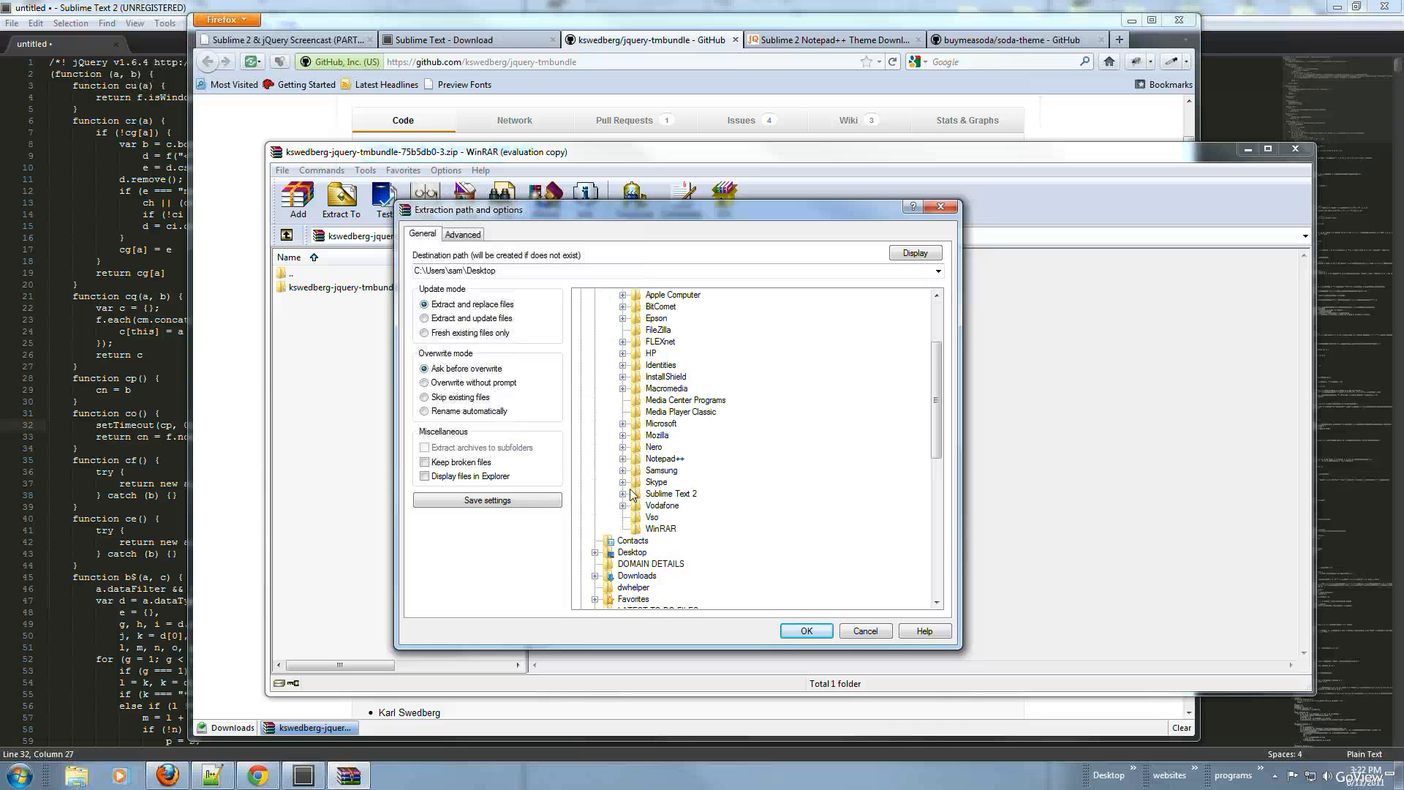
pyautogui.click(623, 493)
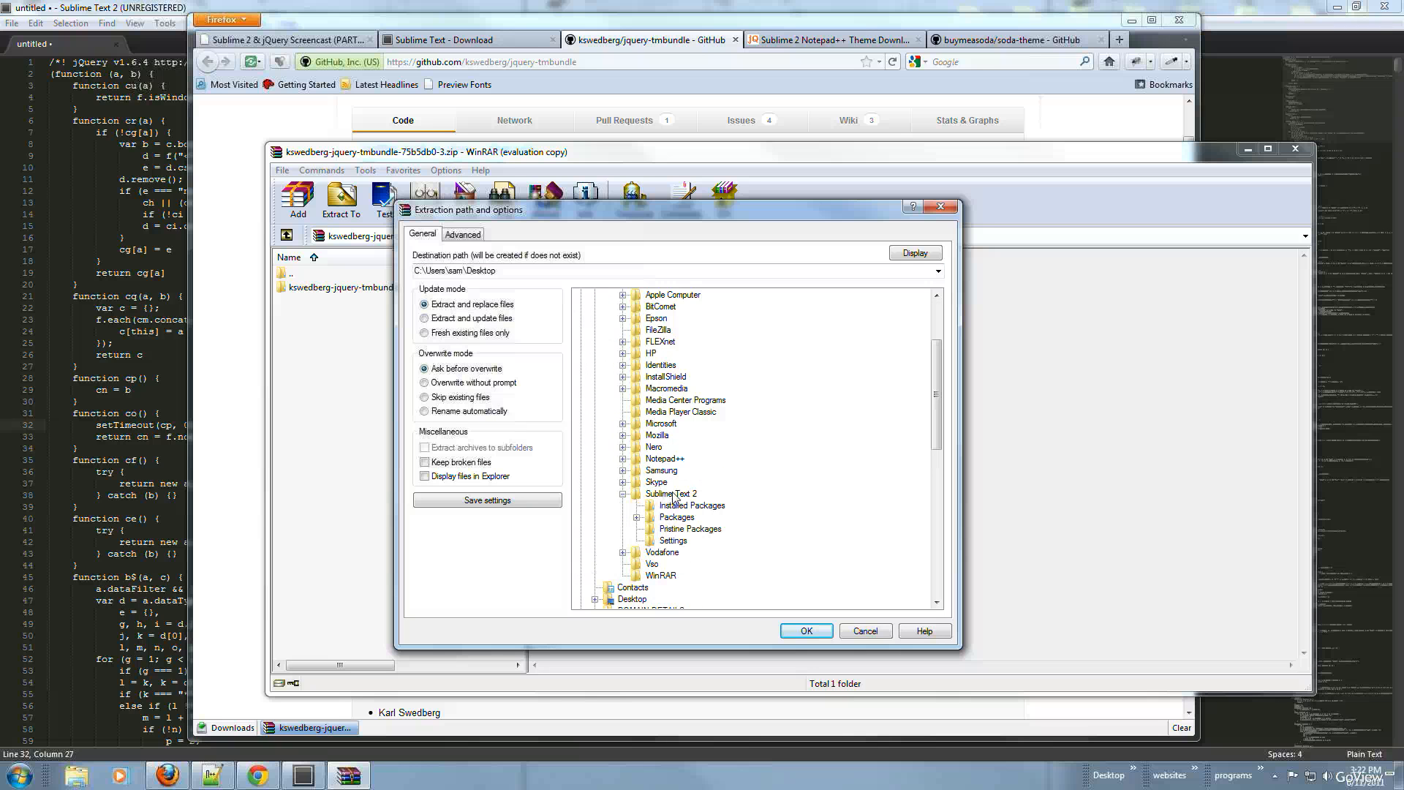
pyautogui.click(670, 494)
pyautogui.click(637, 447)
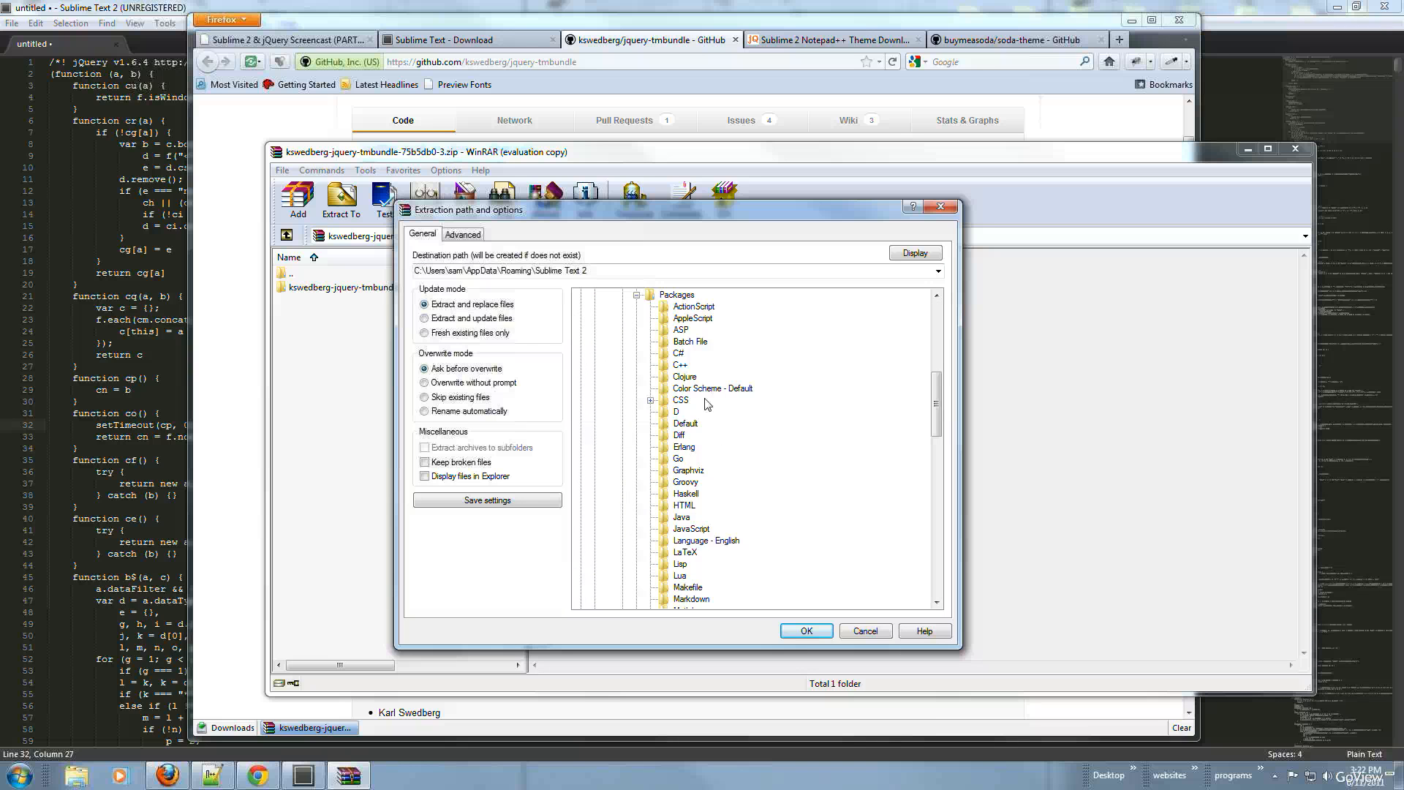
pyautogui.scroll(-2, 714, 395)
pyautogui.click(680, 366)
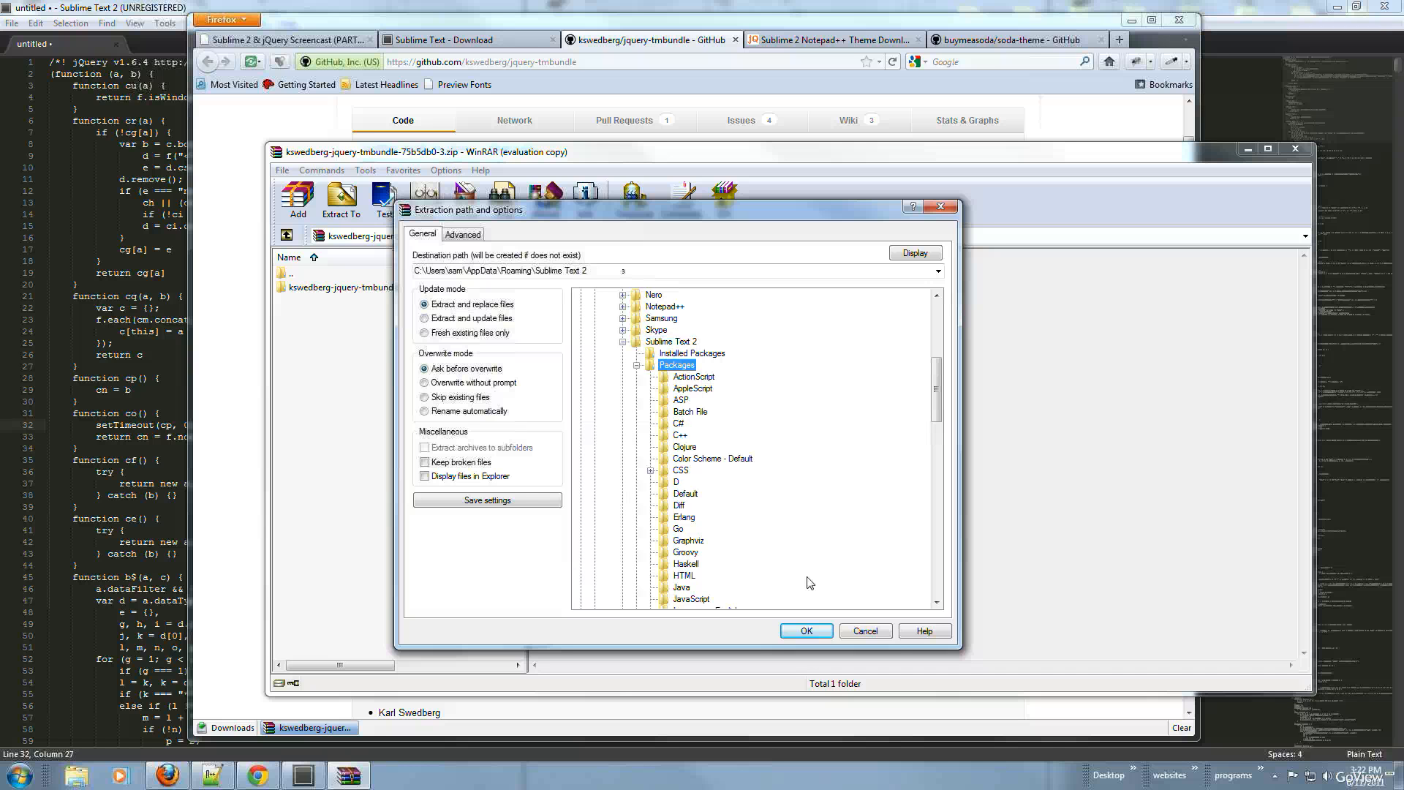
pyautogui.click(806, 630)
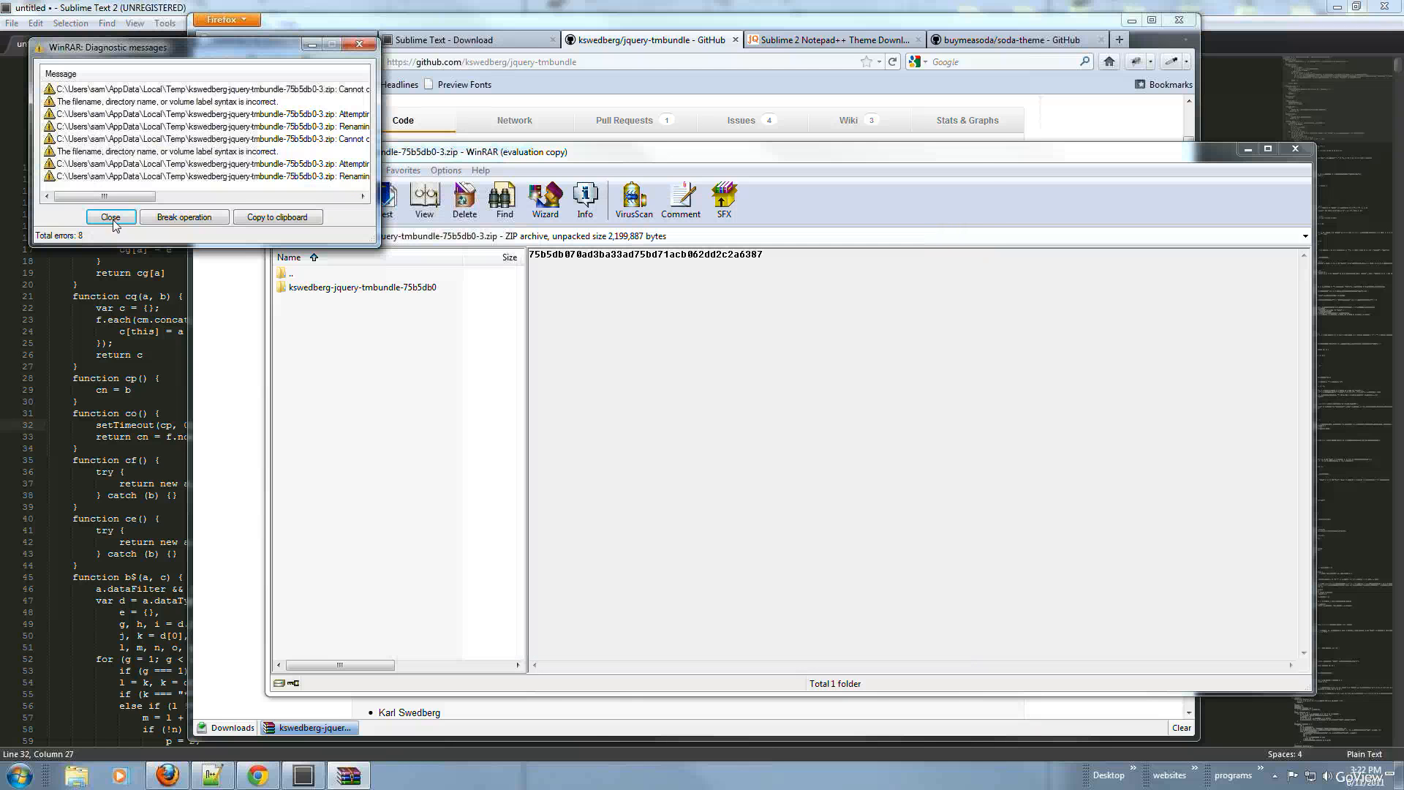
pyautogui.click(111, 217)
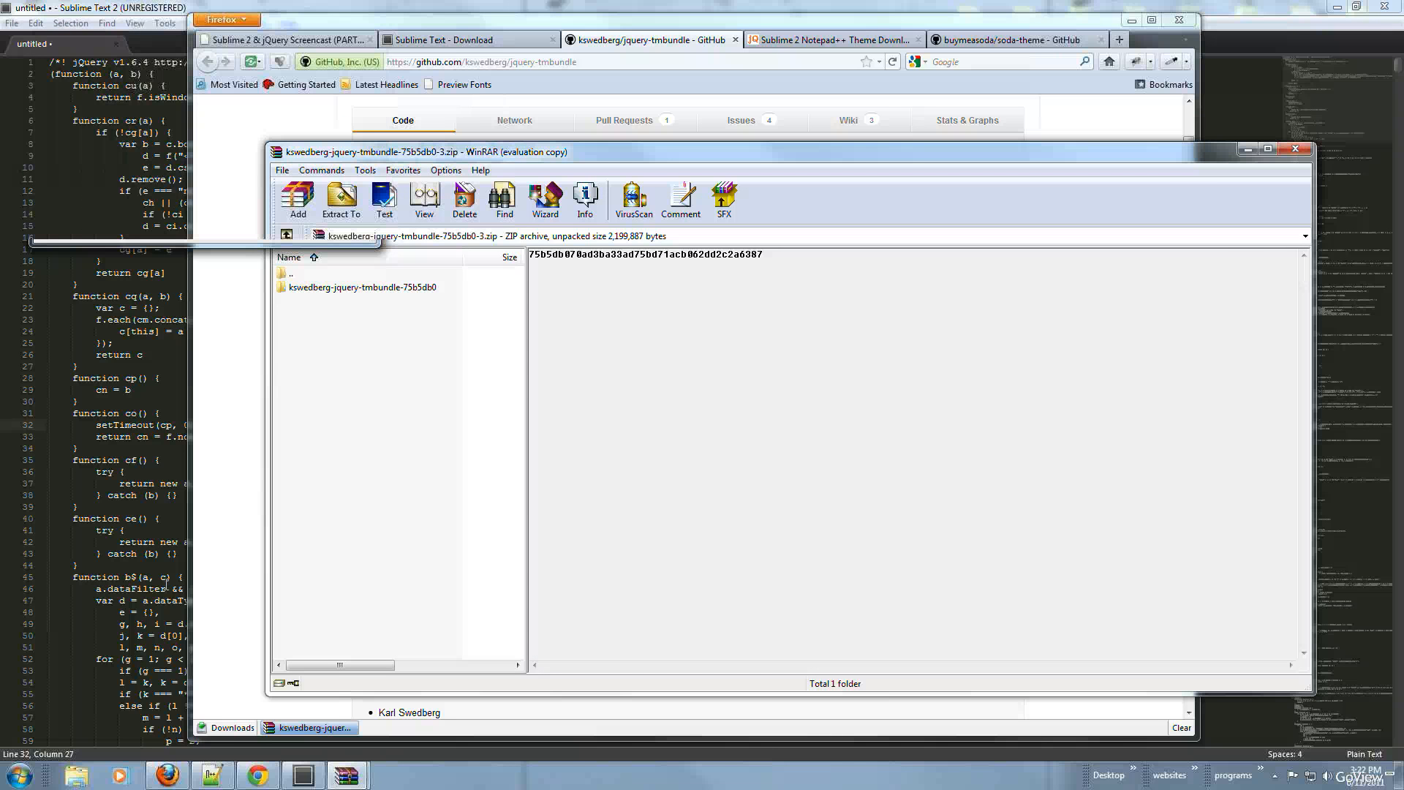
pyautogui.hotkey('alt', 'F4')
# Open the %appdata% folder from Windows search and go to Sublime Text 2\Packages.
pyautogui.click(20, 775)
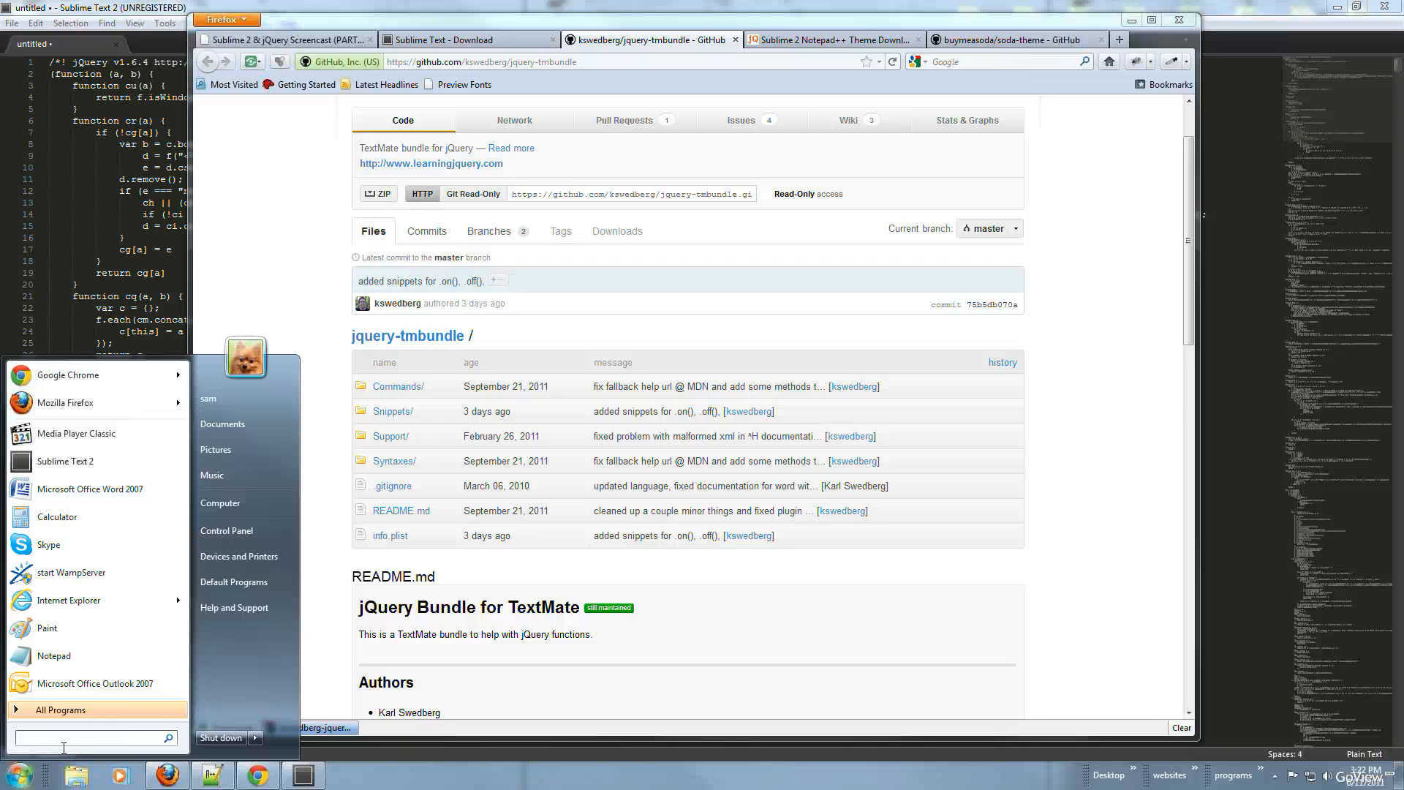
pyautogui.write('%appd')
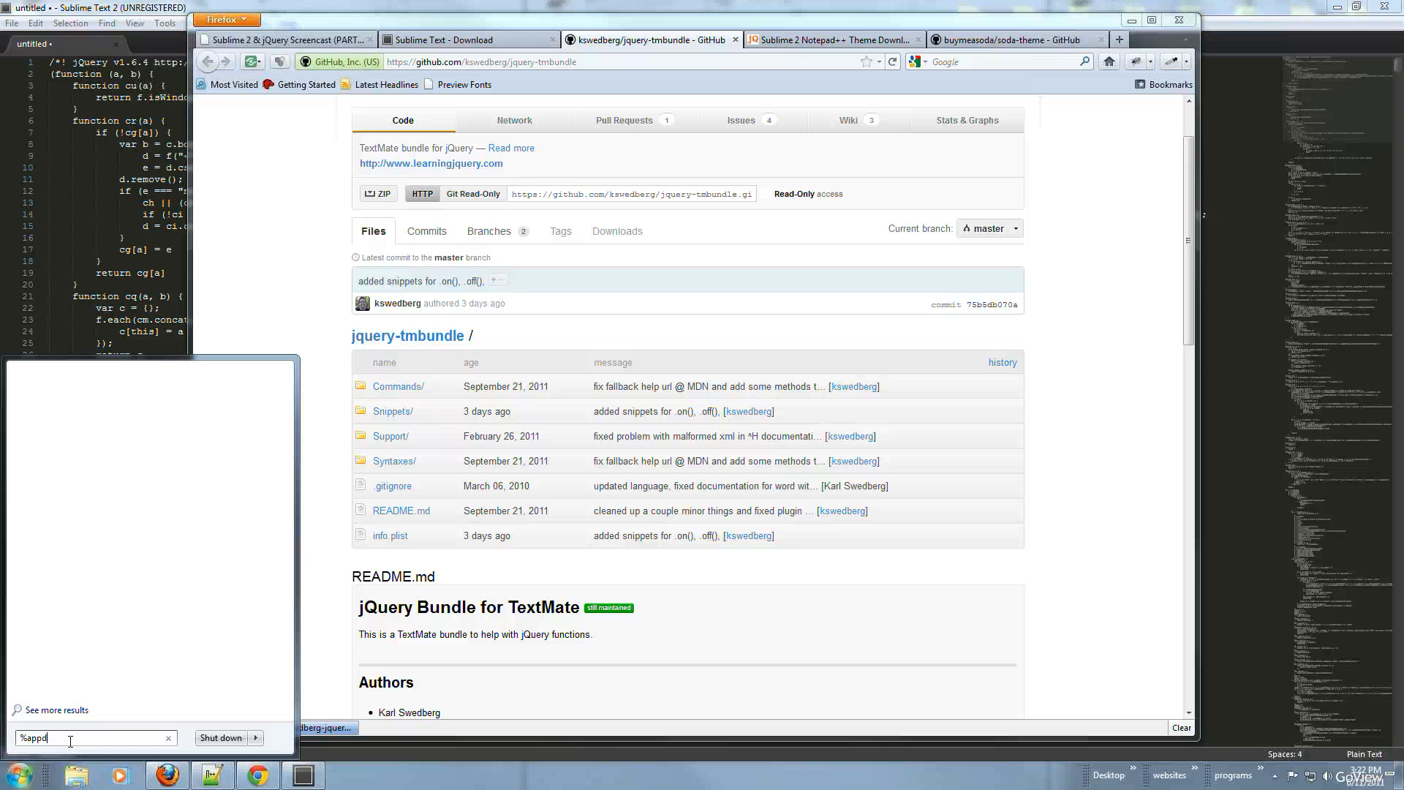
pyautogui.write('ata%')
pyautogui.press('Return')
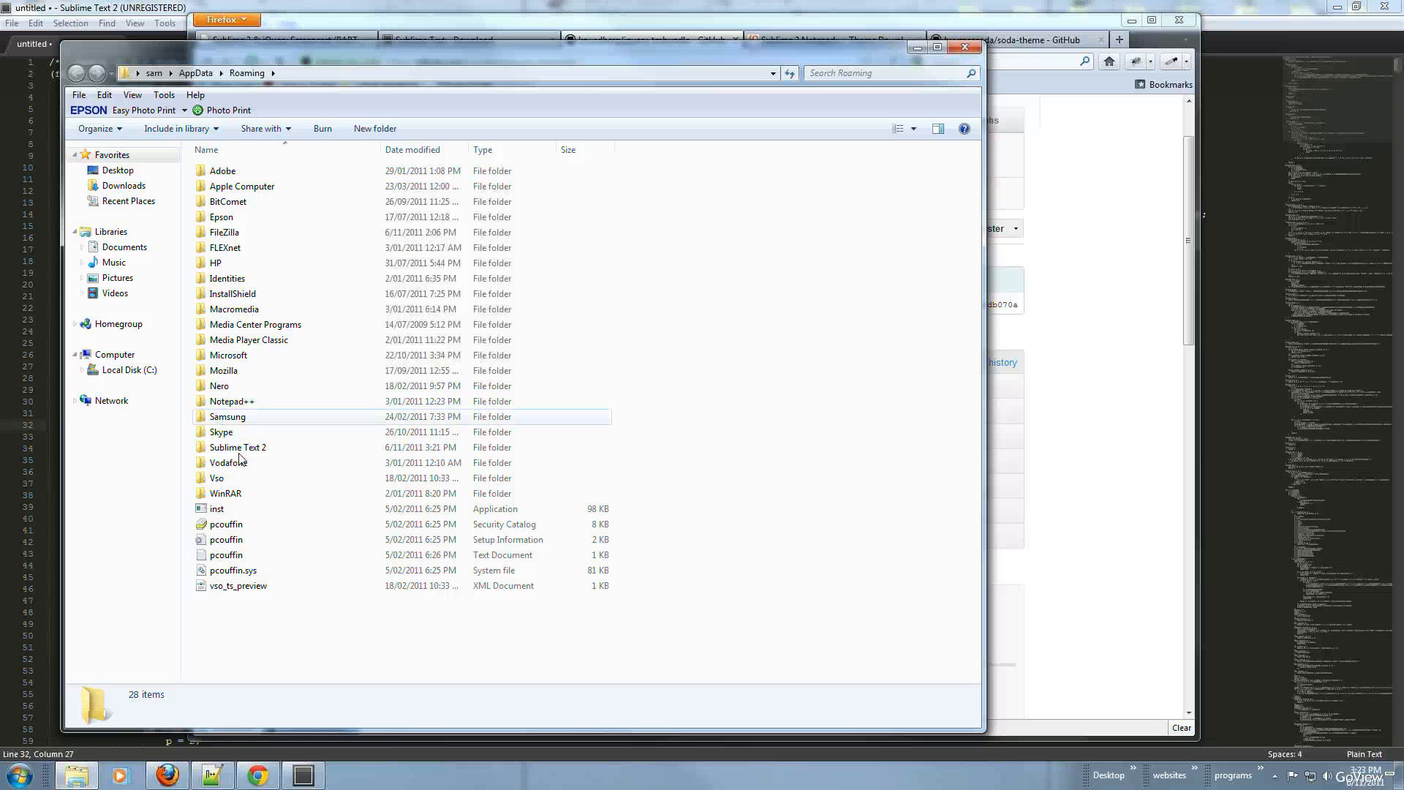
pyautogui.click(252, 448)
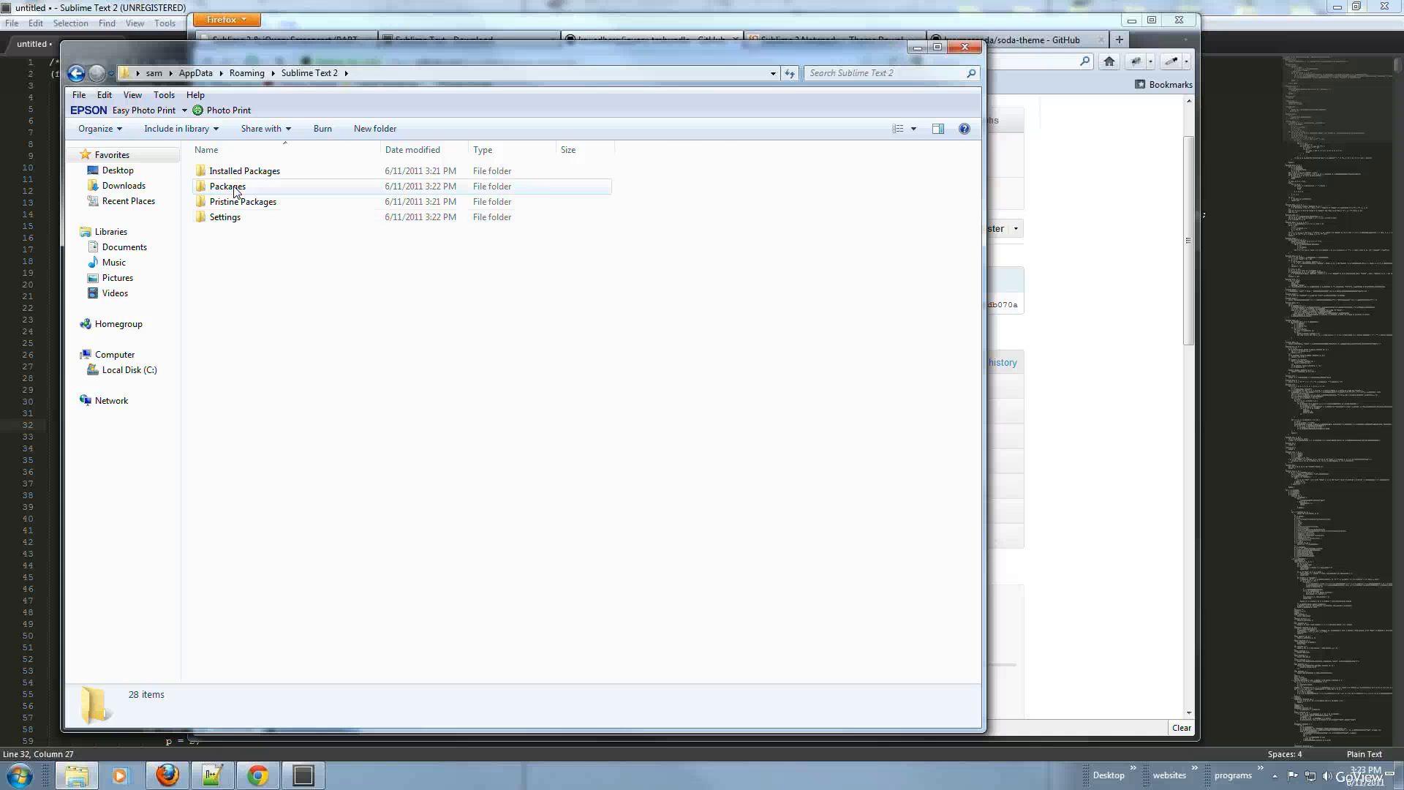
pyautogui.doubleClick(236, 192)
# Rename the extracted jquery-tmbundle folder in Packages as jQuery.
pyautogui.scroll(-2, 322, 398)
pyautogui.click(306, 404)
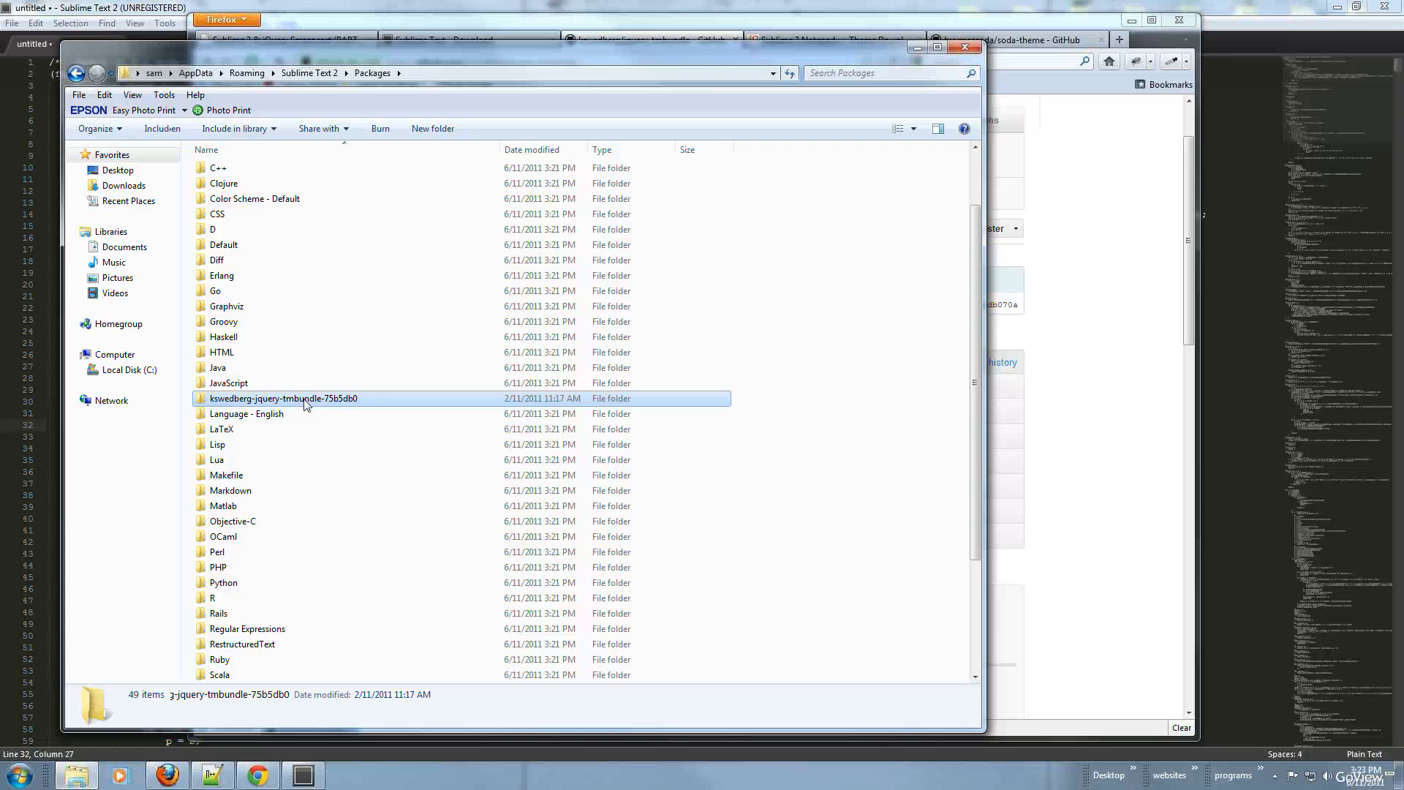
pyautogui.press('F2')
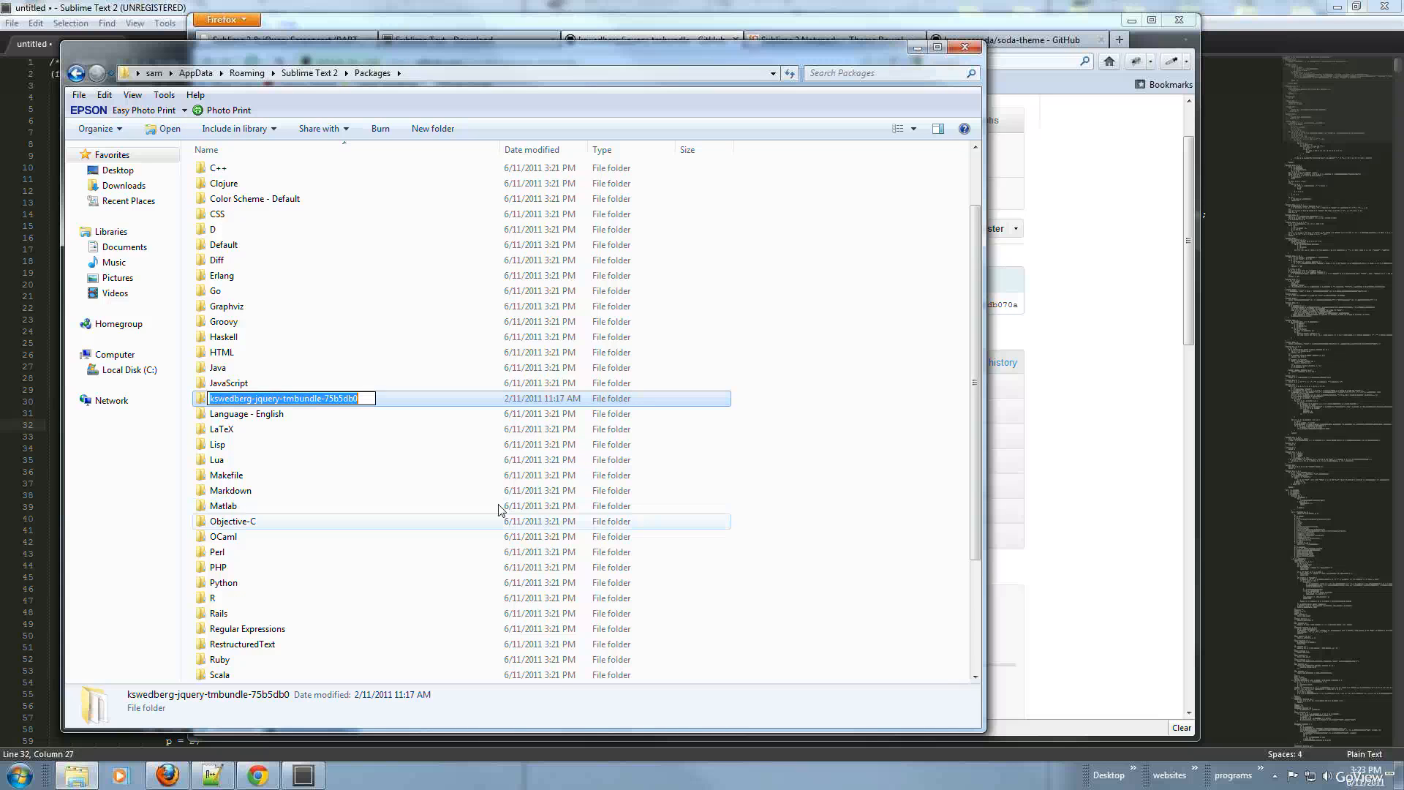
pyautogui.write('jQuery')
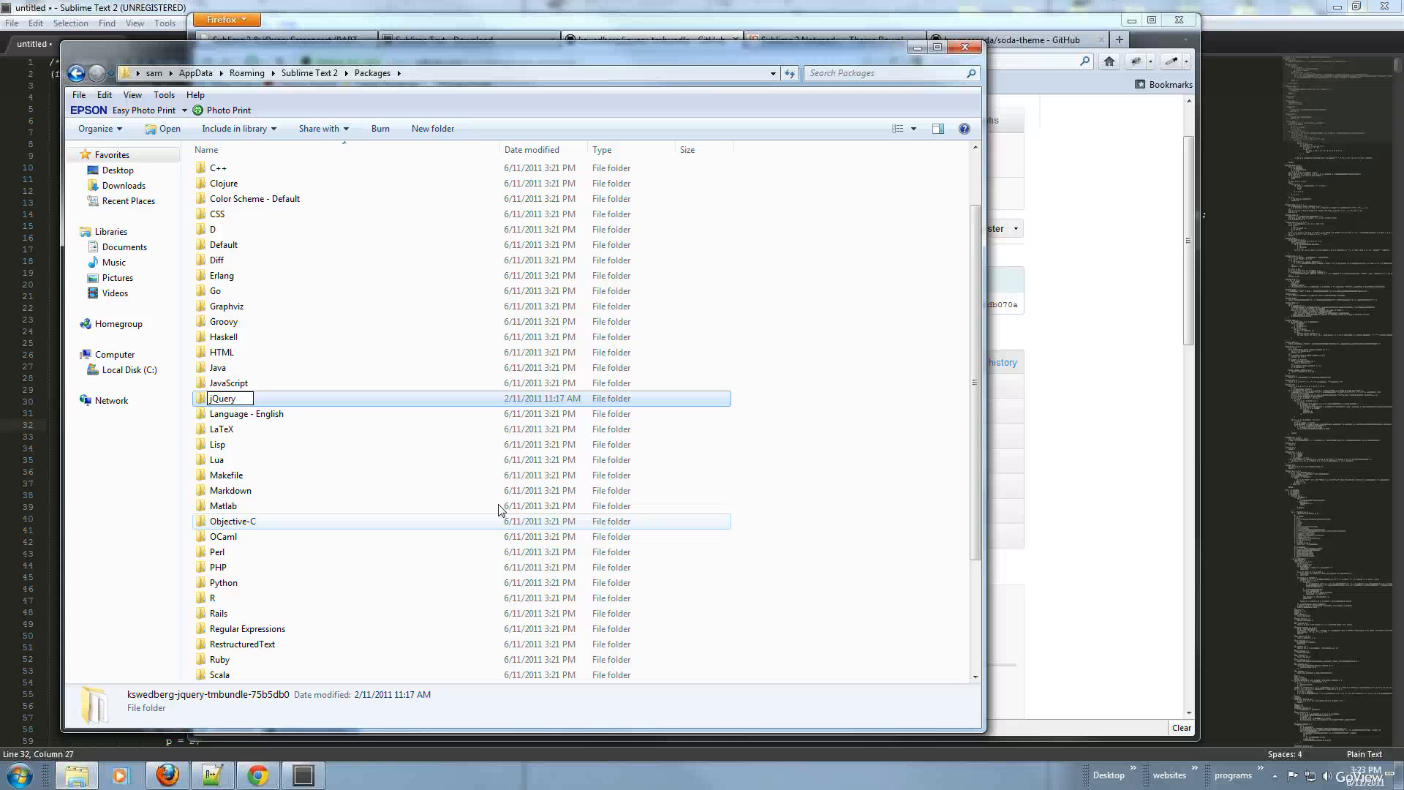
pyautogui.press('Return')
pyautogui.click(828, 305)
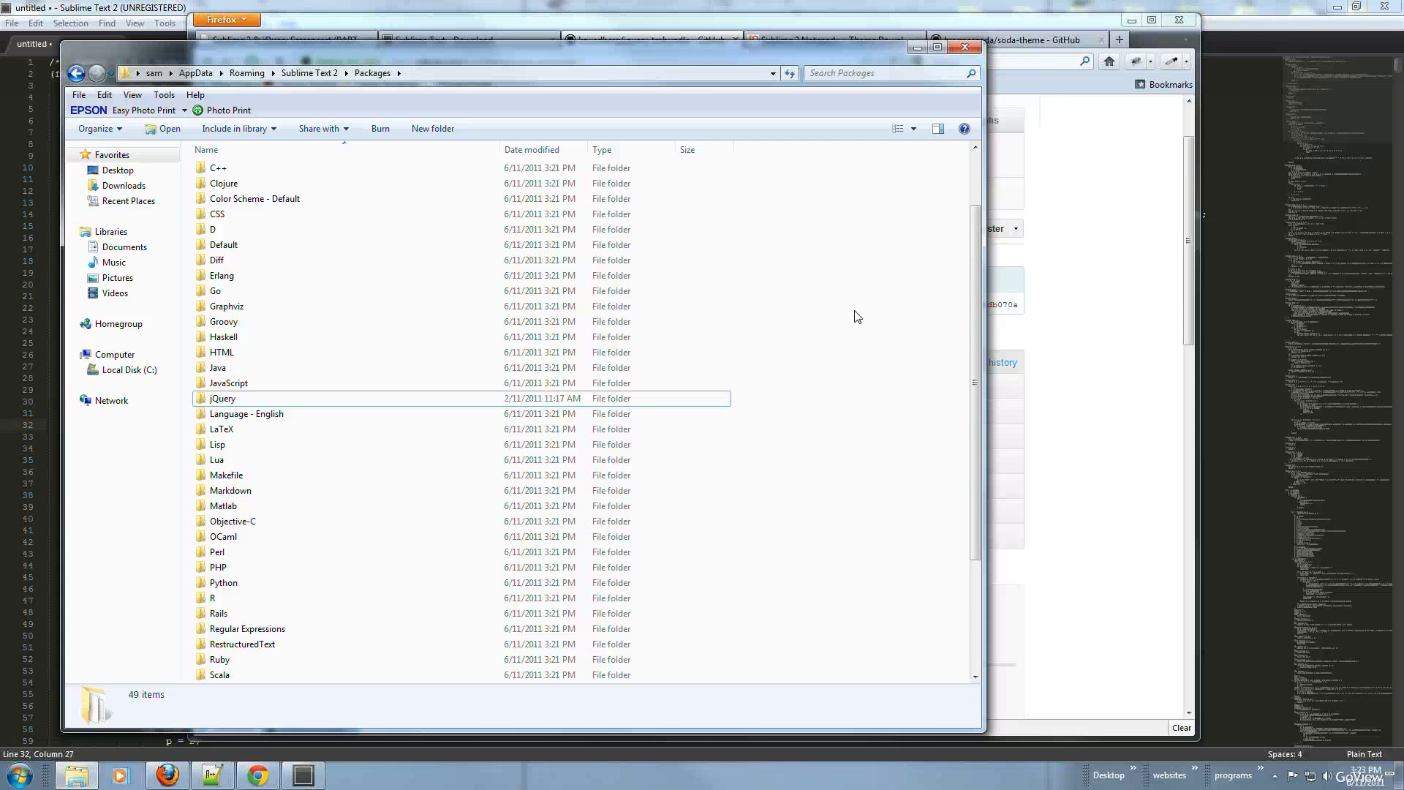
# Restart Sublime Text 2 and set the untitled file's syntax to jQuery (JavaScript).
pyautogui.click(943, 7)
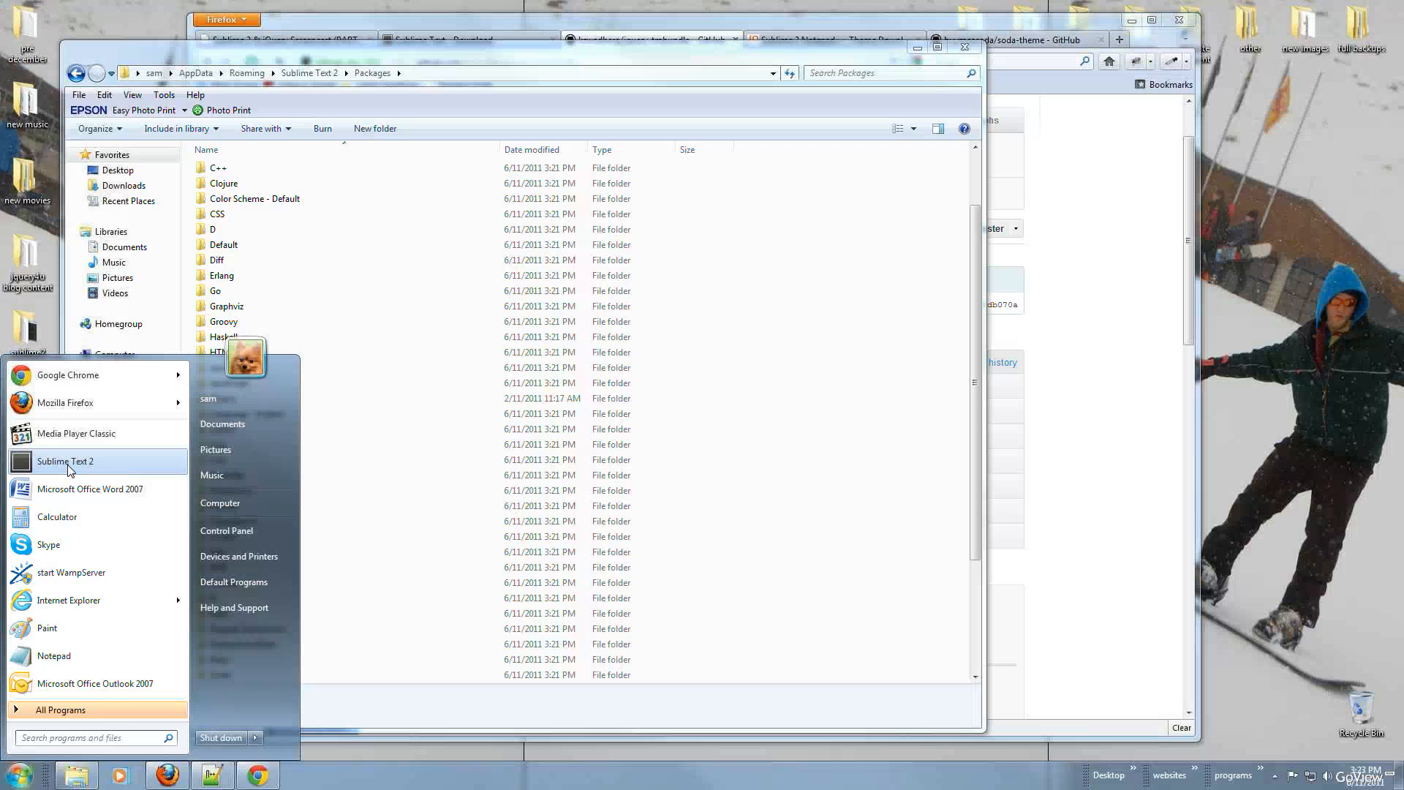
pyautogui.click(68, 467)
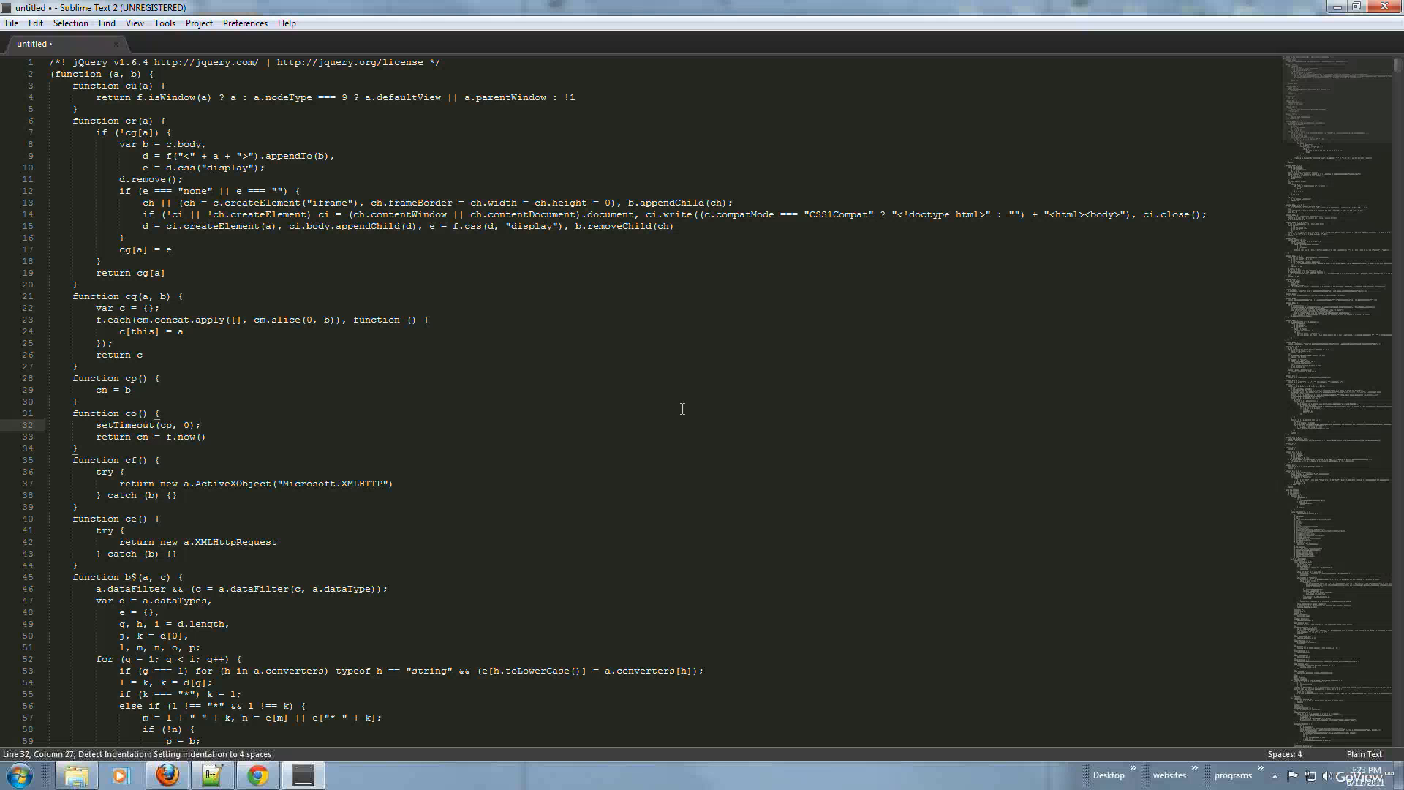
pyautogui.click(776, 372)
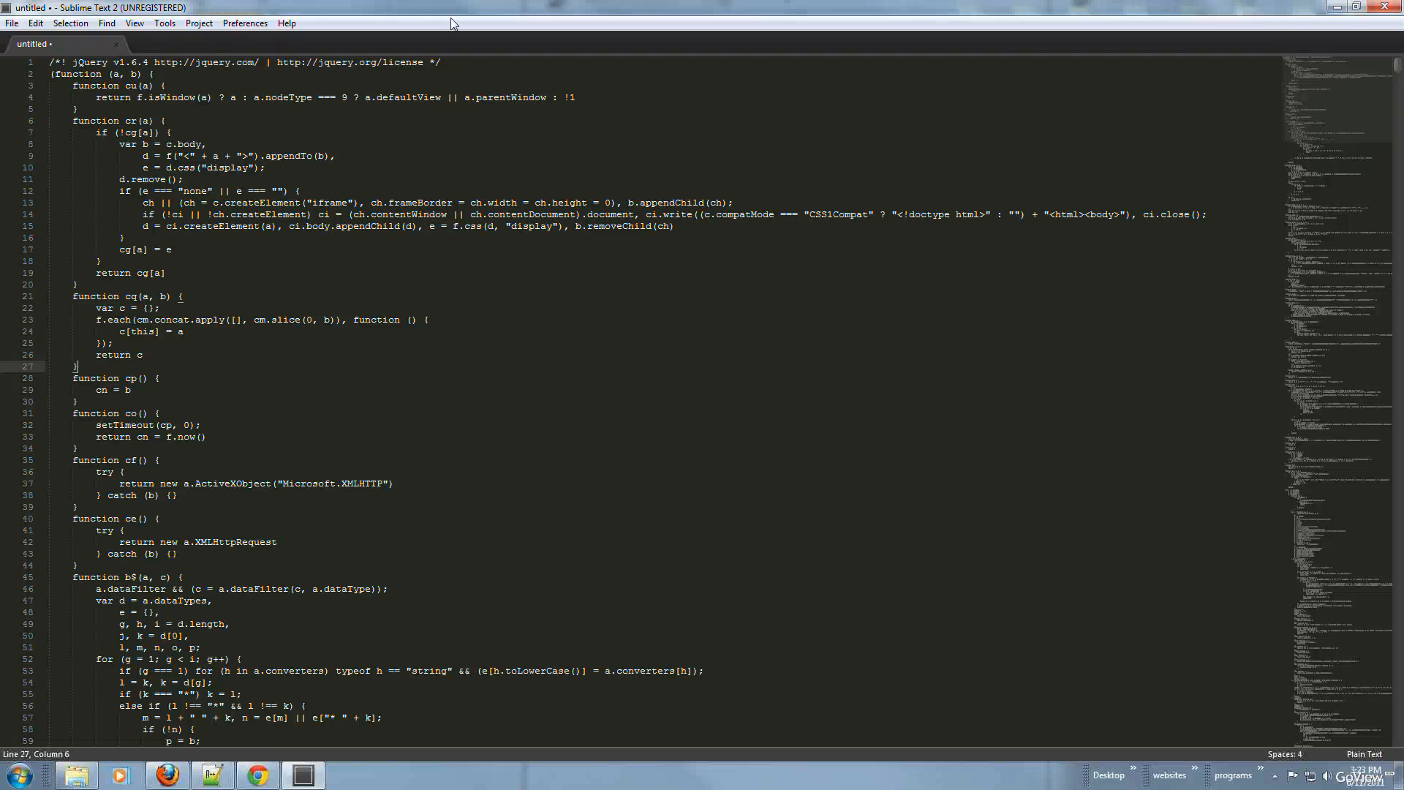
pyautogui.click(1365, 757)
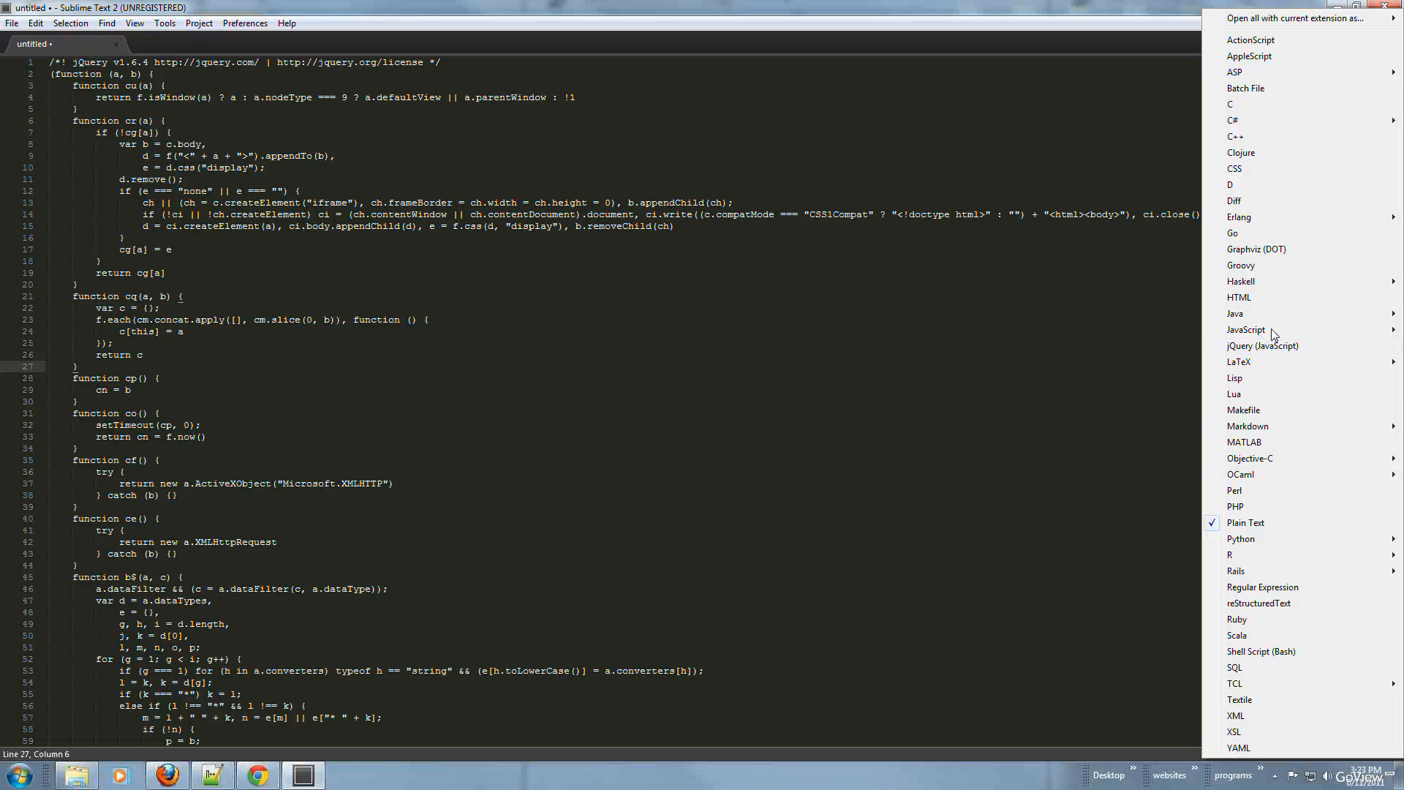
pyautogui.click(1287, 357)
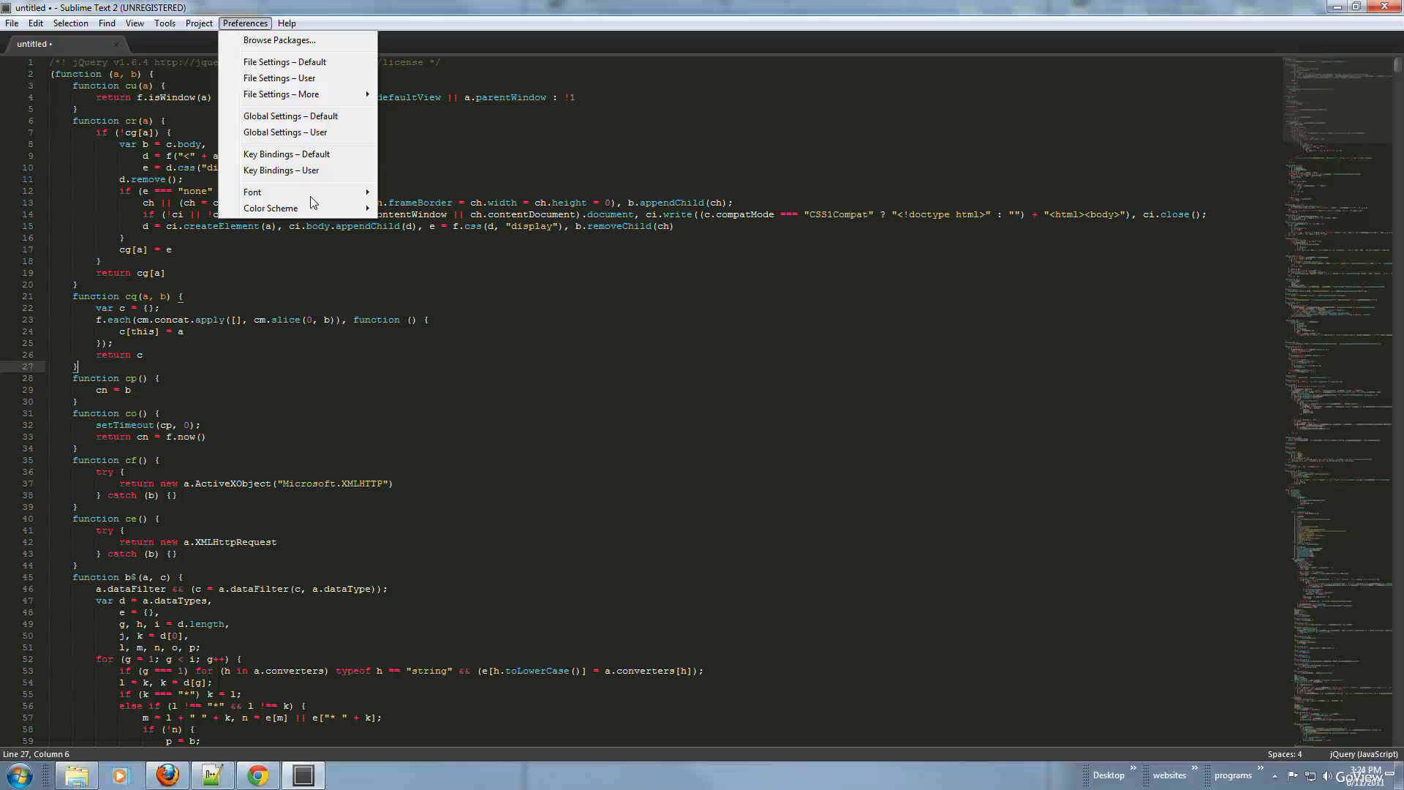
# Change the editor's color scheme to Solarized (Dark).
pyautogui.moveTo(312, 211)
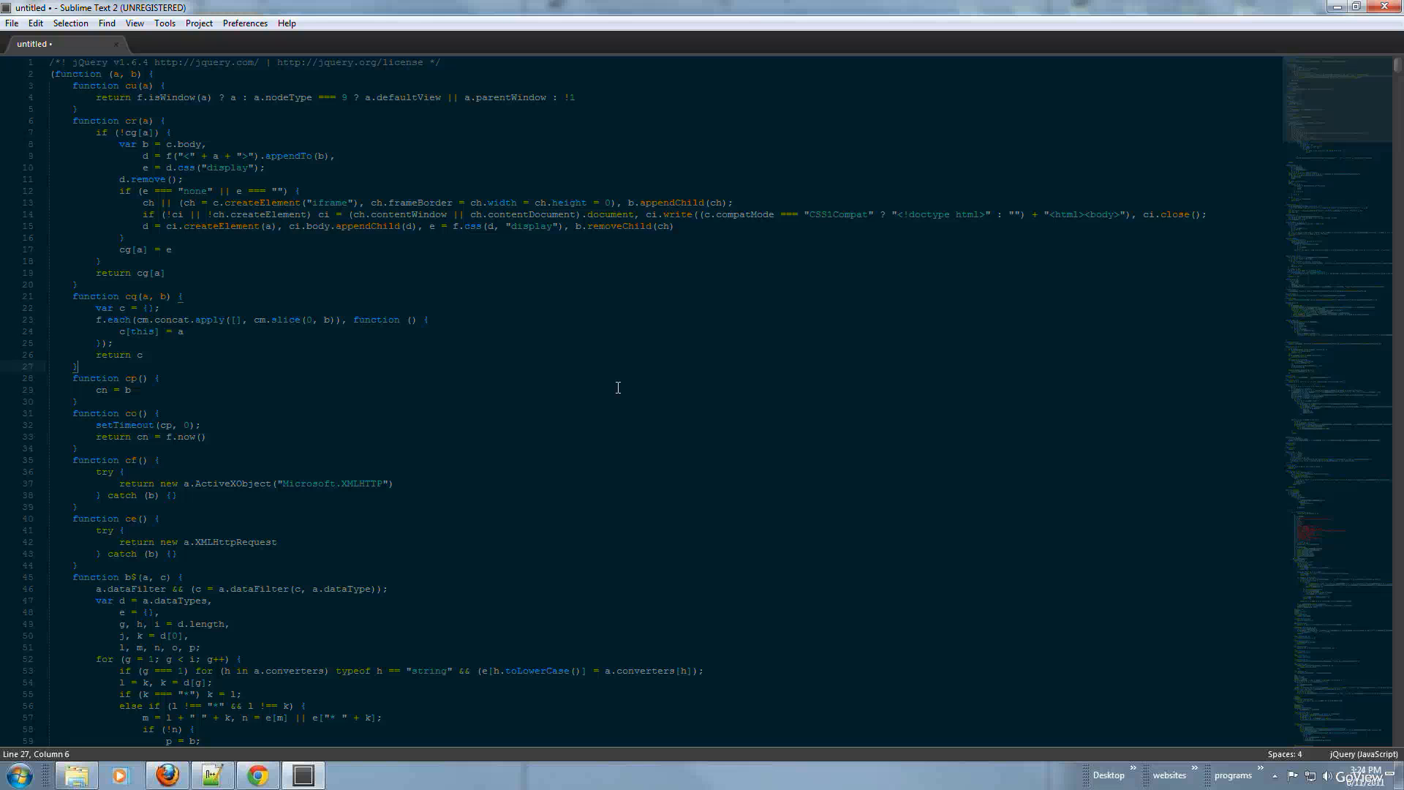
# Switch to Firefox and download Sublime2-Notepad-Plus-Plus-Theme.zip from the jquery4u.com theme page, opening it with WinRAR.
pyautogui.click(168, 779)
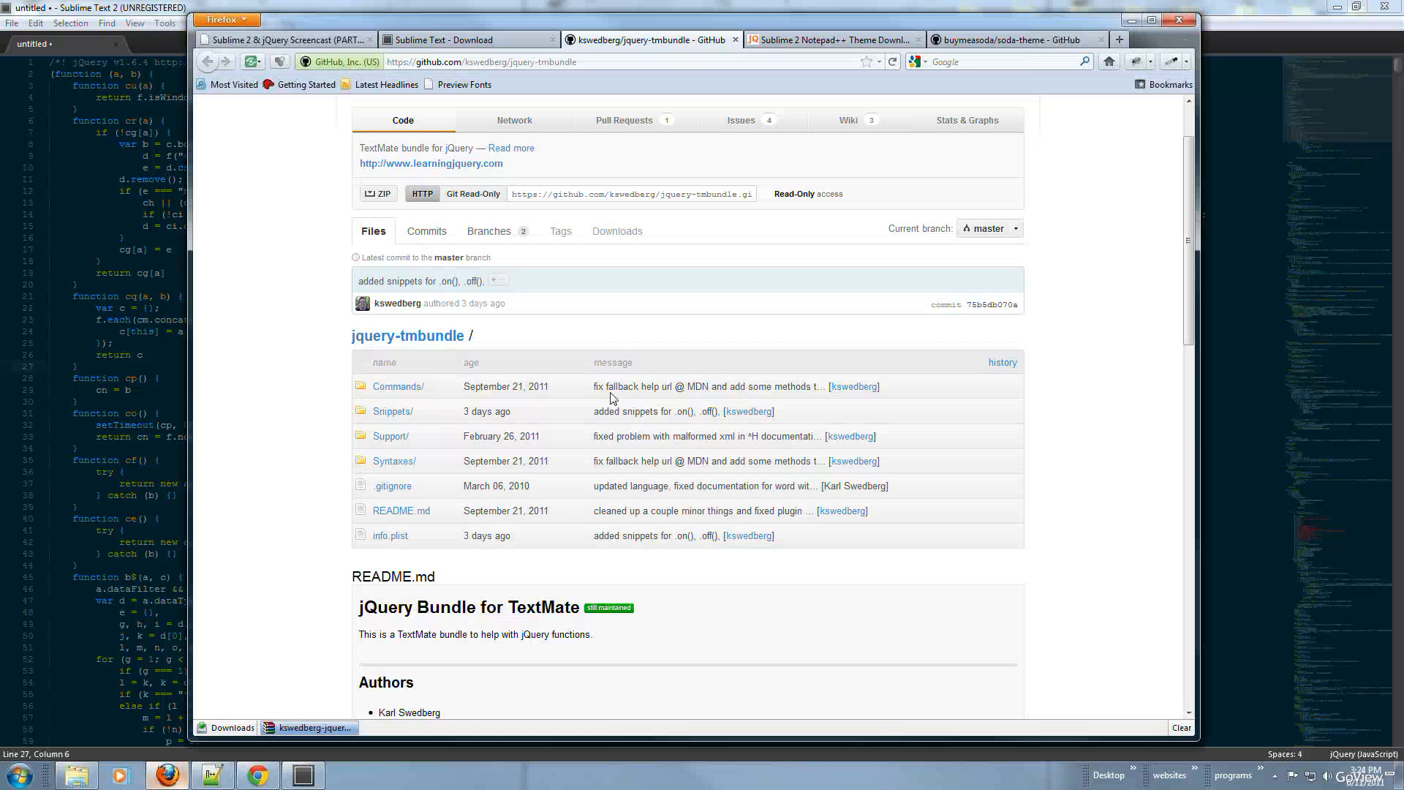
pyautogui.click(850, 44)
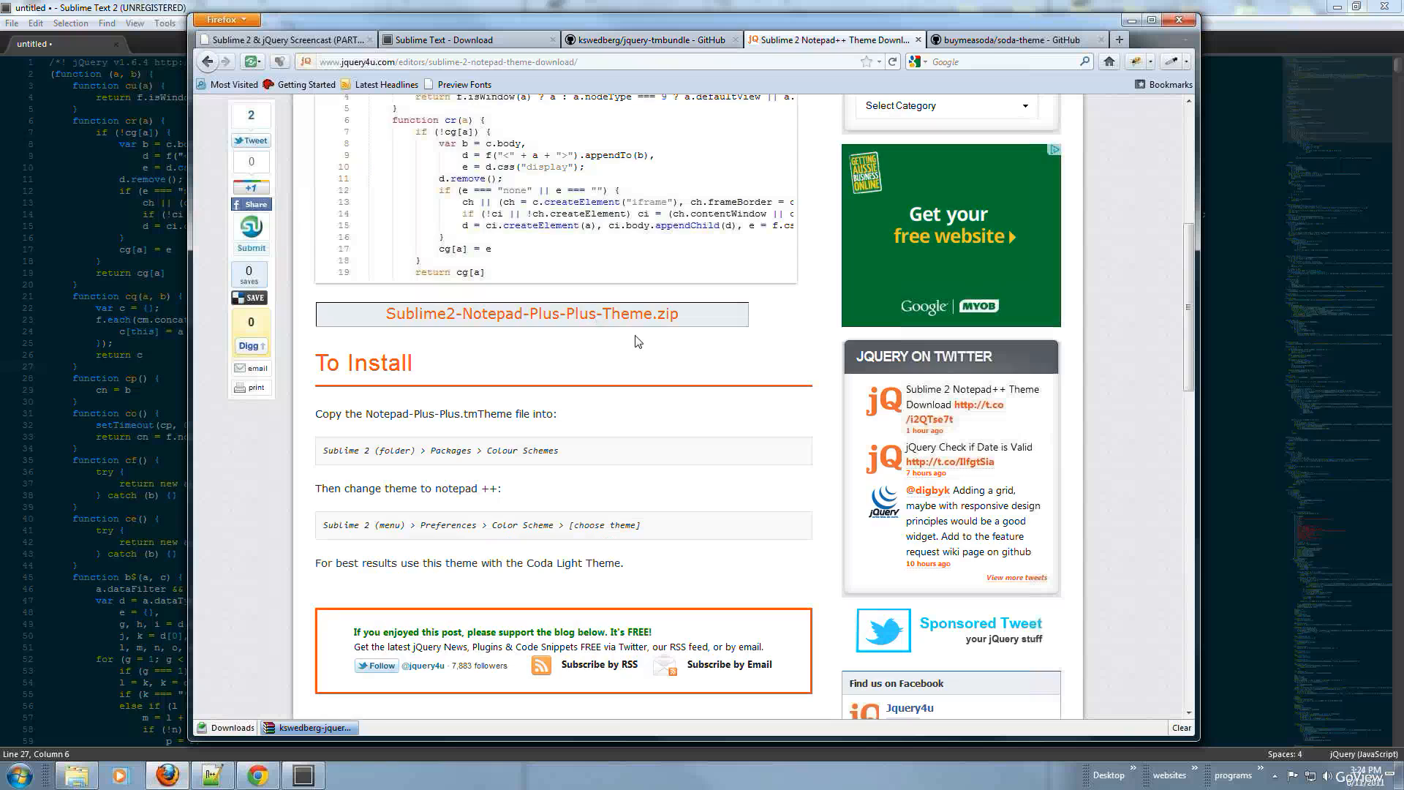
pyautogui.click(638, 337)
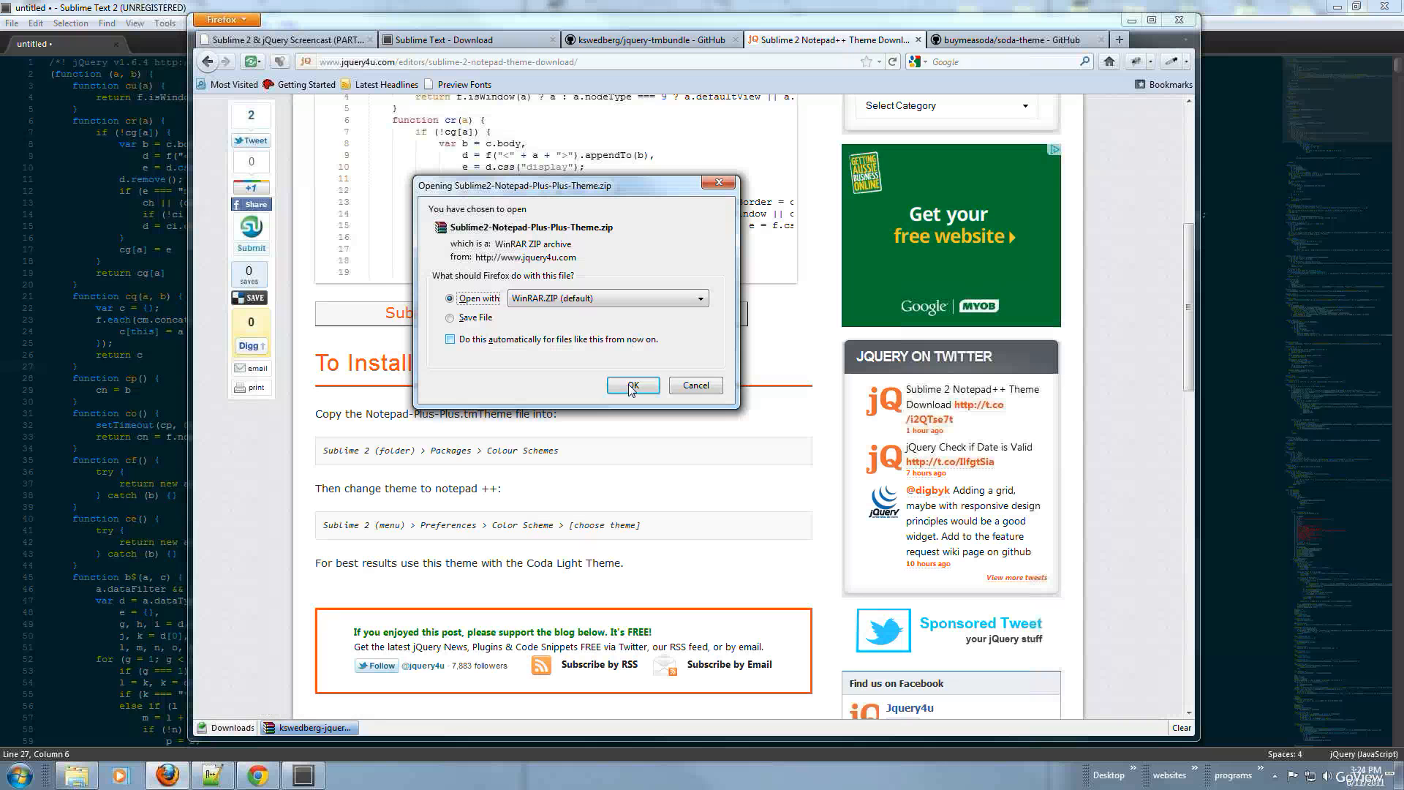
pyautogui.click(631, 386)
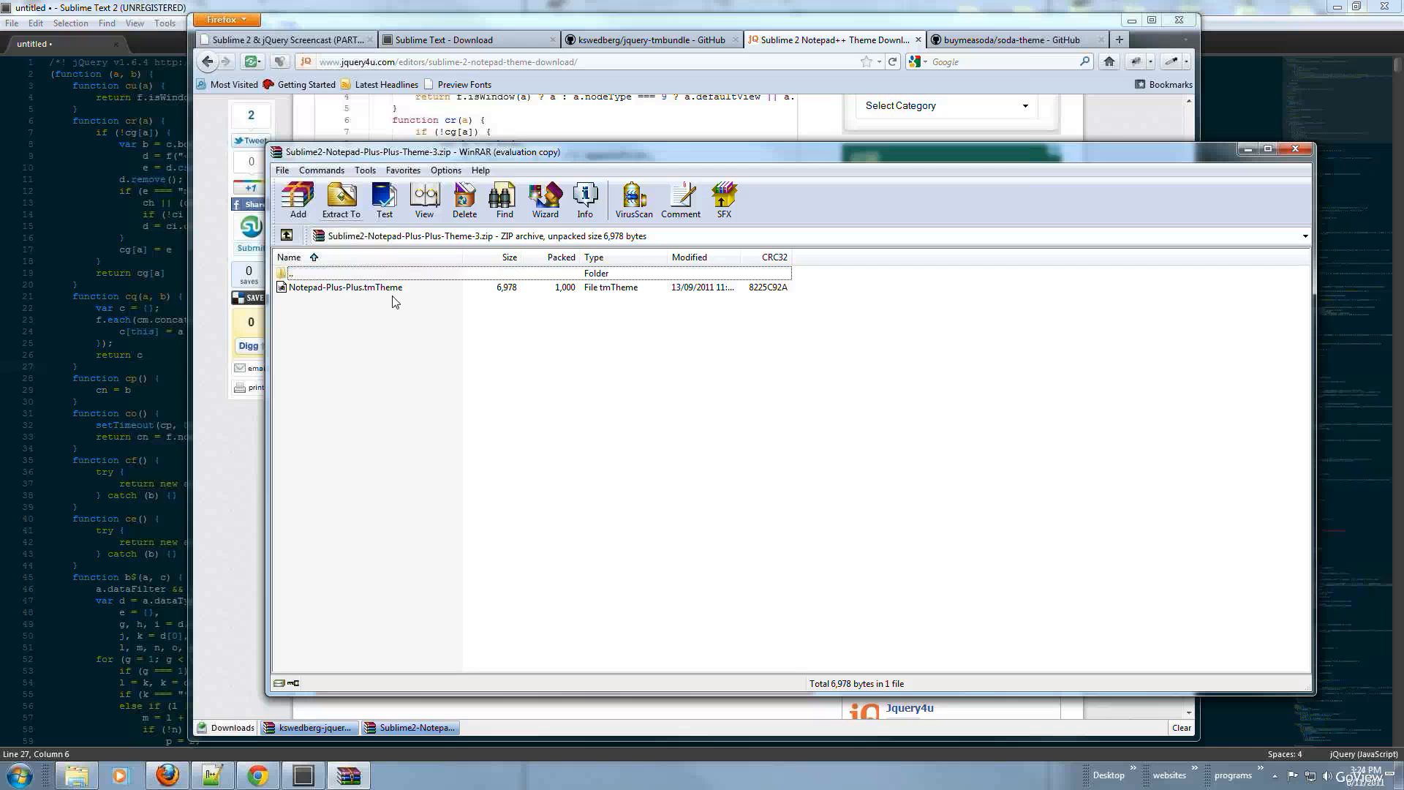
# Extract the Notepad-Plus-Plus theme archive into AppData\Roaming\Sublime Text 2\Packages\Color Scheme - Default and close WinRAR.
pyautogui.click(902, 362)
pyautogui.click(339, 202)
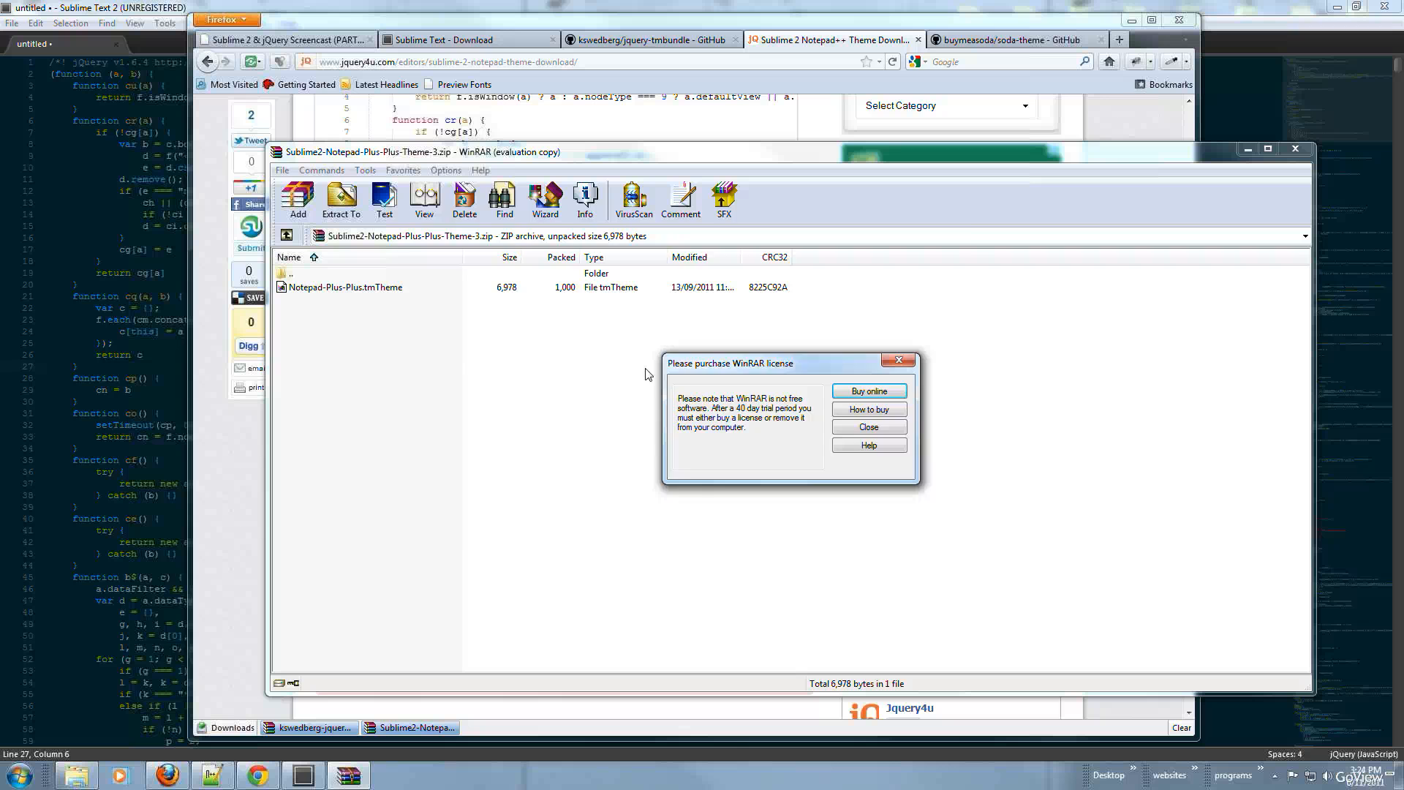
pyautogui.click(581, 330)
pyautogui.click(596, 342)
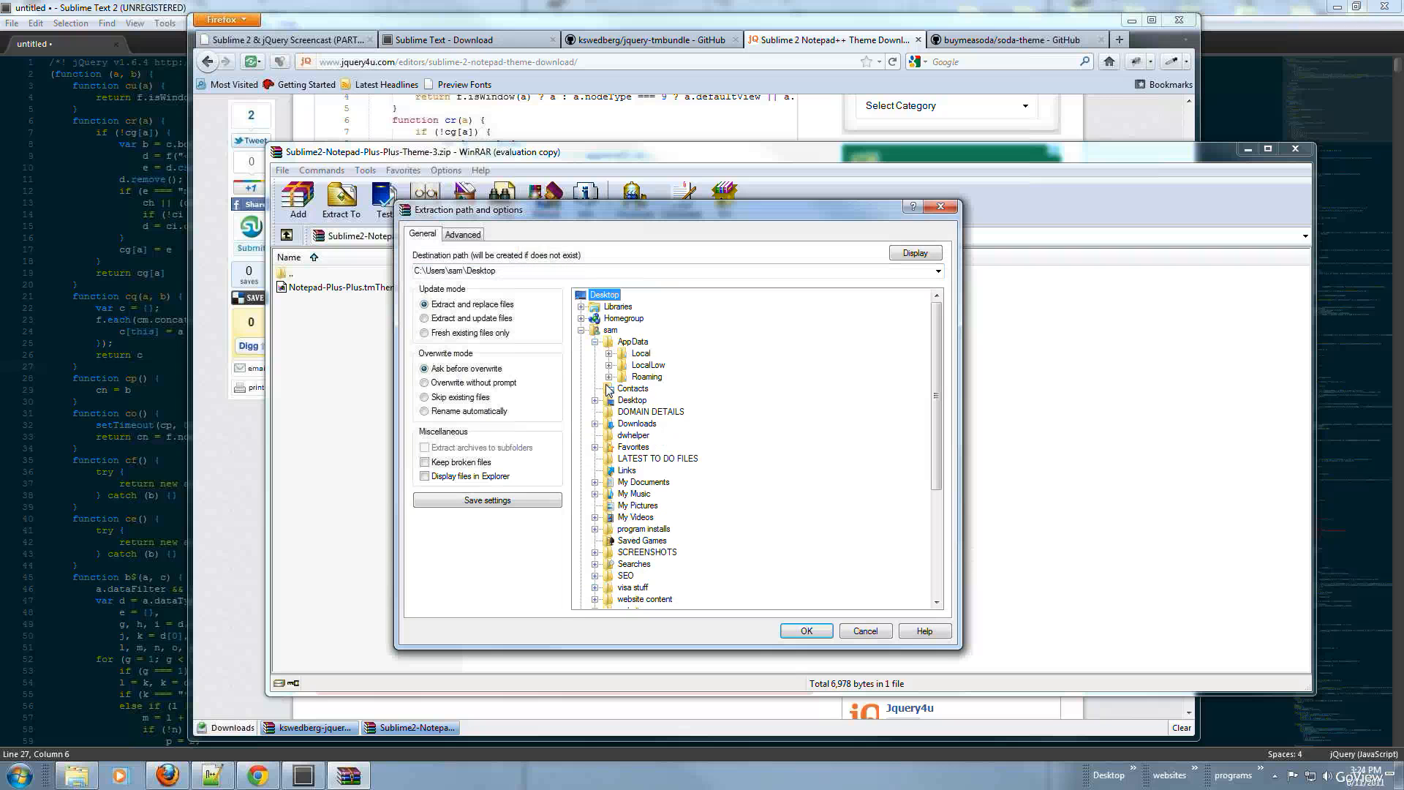
pyautogui.click(609, 377)
pyautogui.scroll(-1, 655, 526)
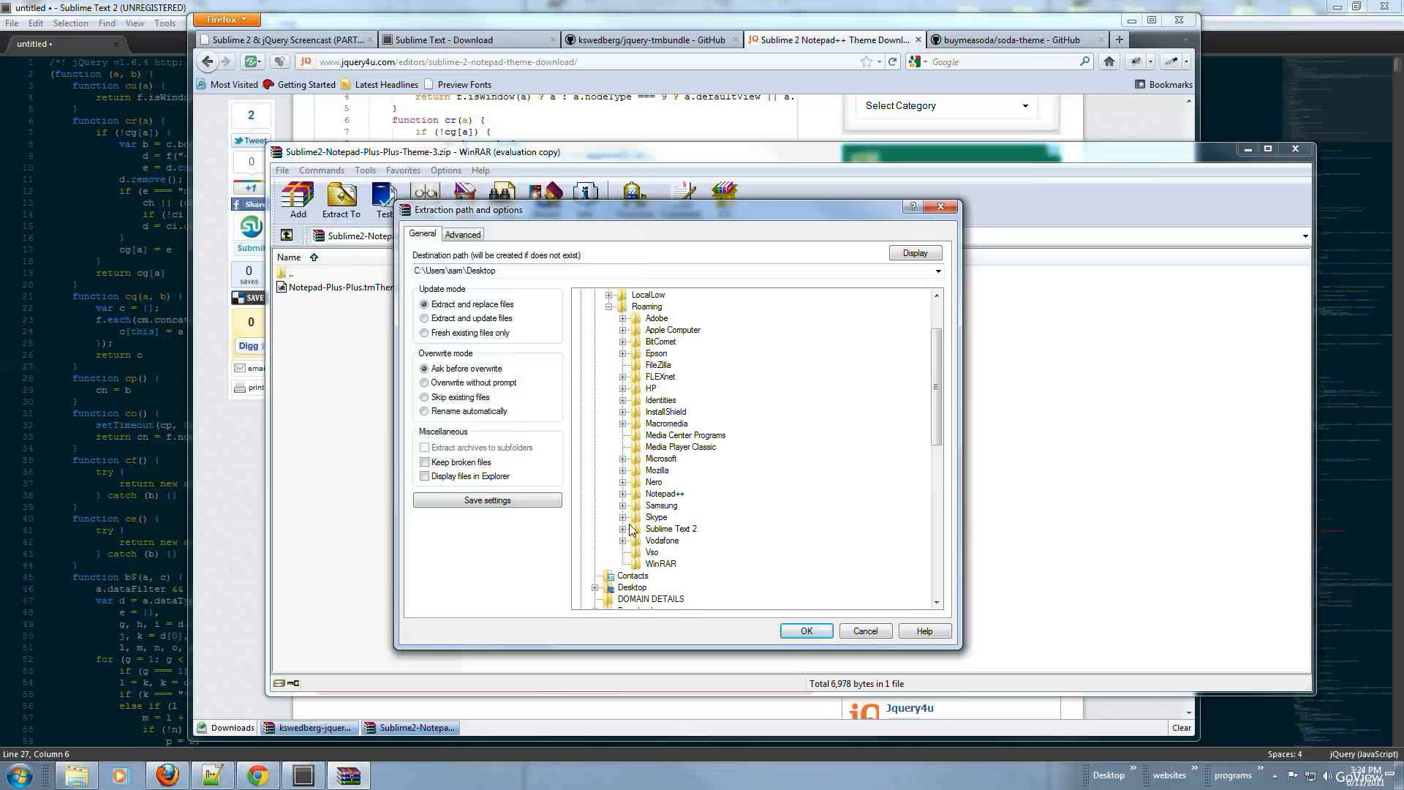
pyautogui.click(624, 528)
pyautogui.click(637, 553)
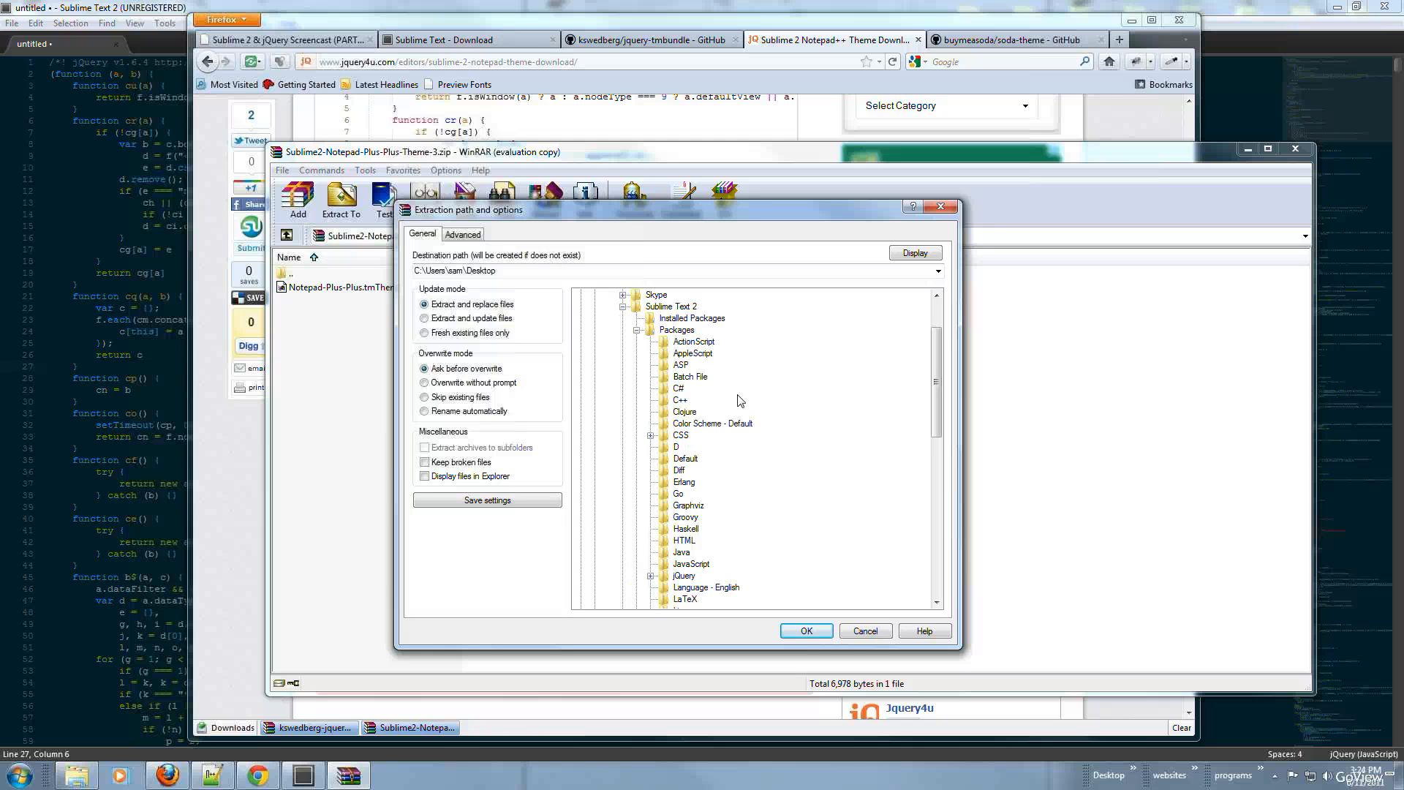
pyautogui.click(677, 365)
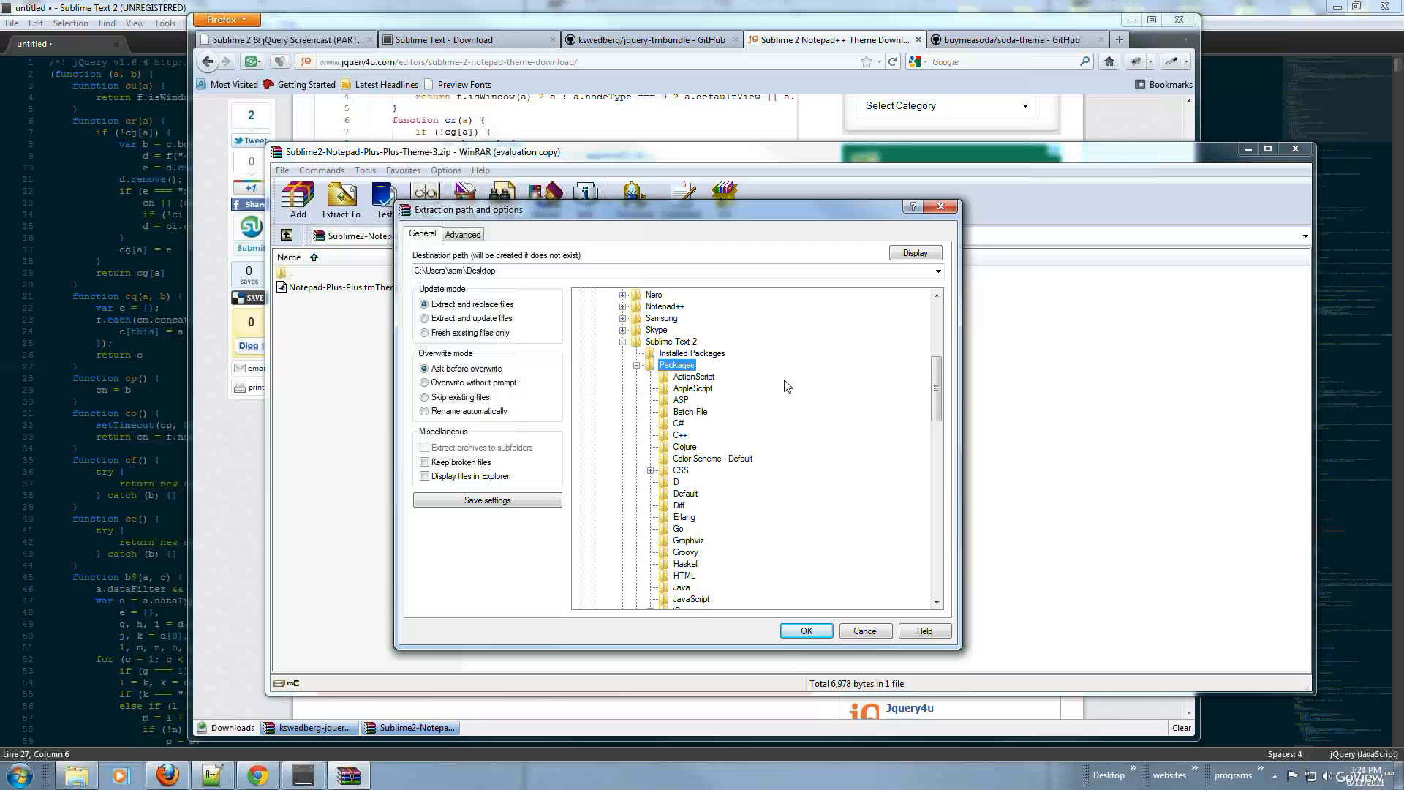
pyautogui.click(723, 463)
pyautogui.click(807, 632)
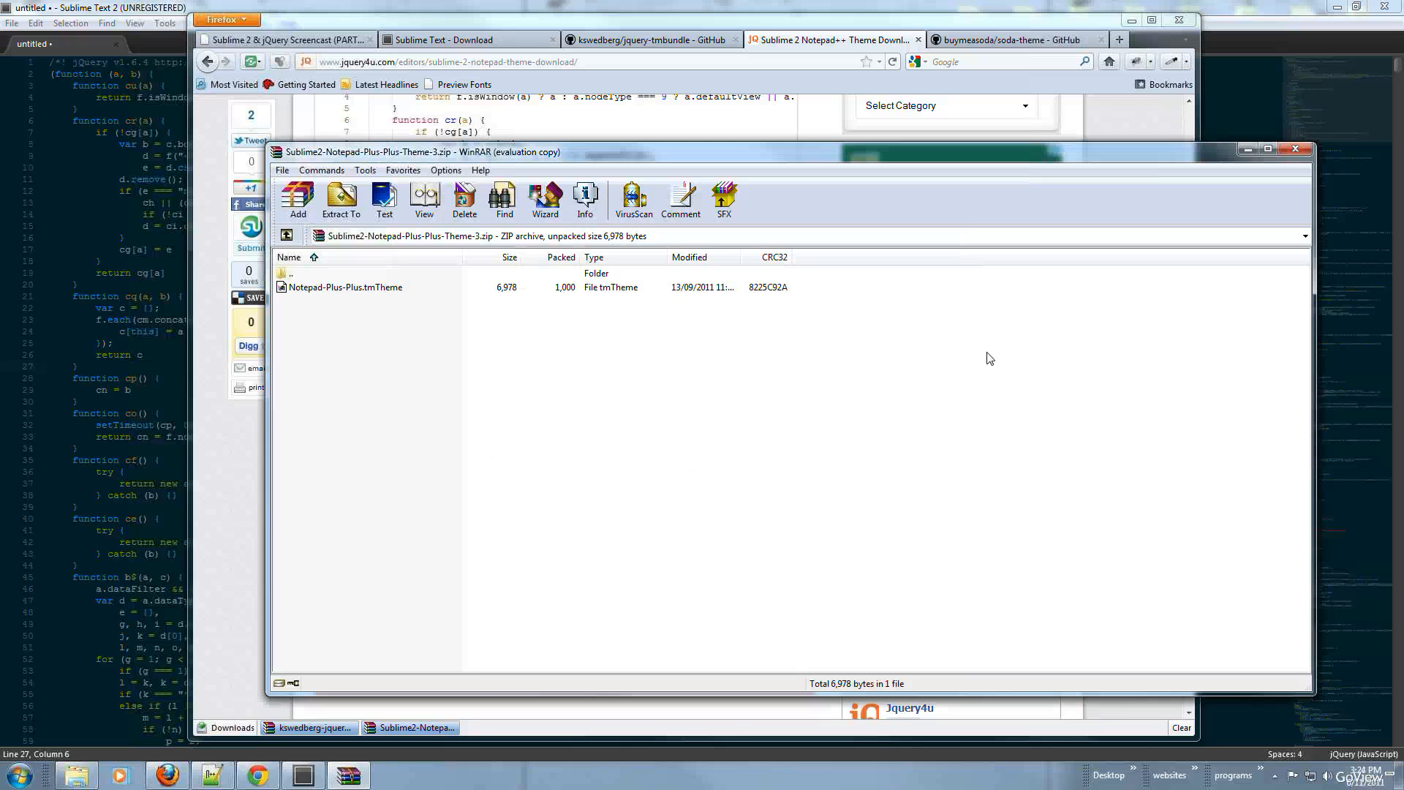
pyautogui.click(1295, 150)
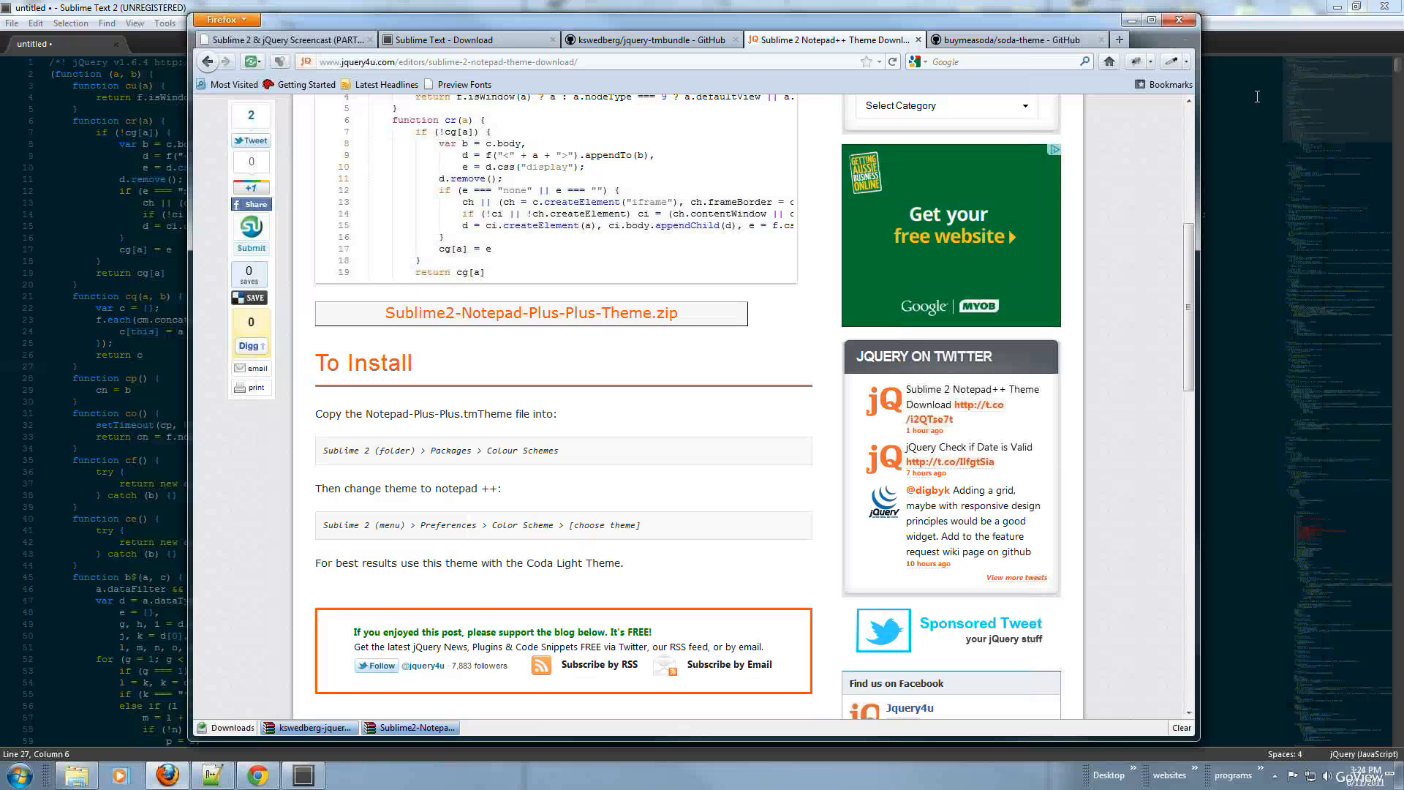
# Restart Sublime Text 2 and set its color scheme to Notepad-Plus-Plus.
pyautogui.click(1373, 9)
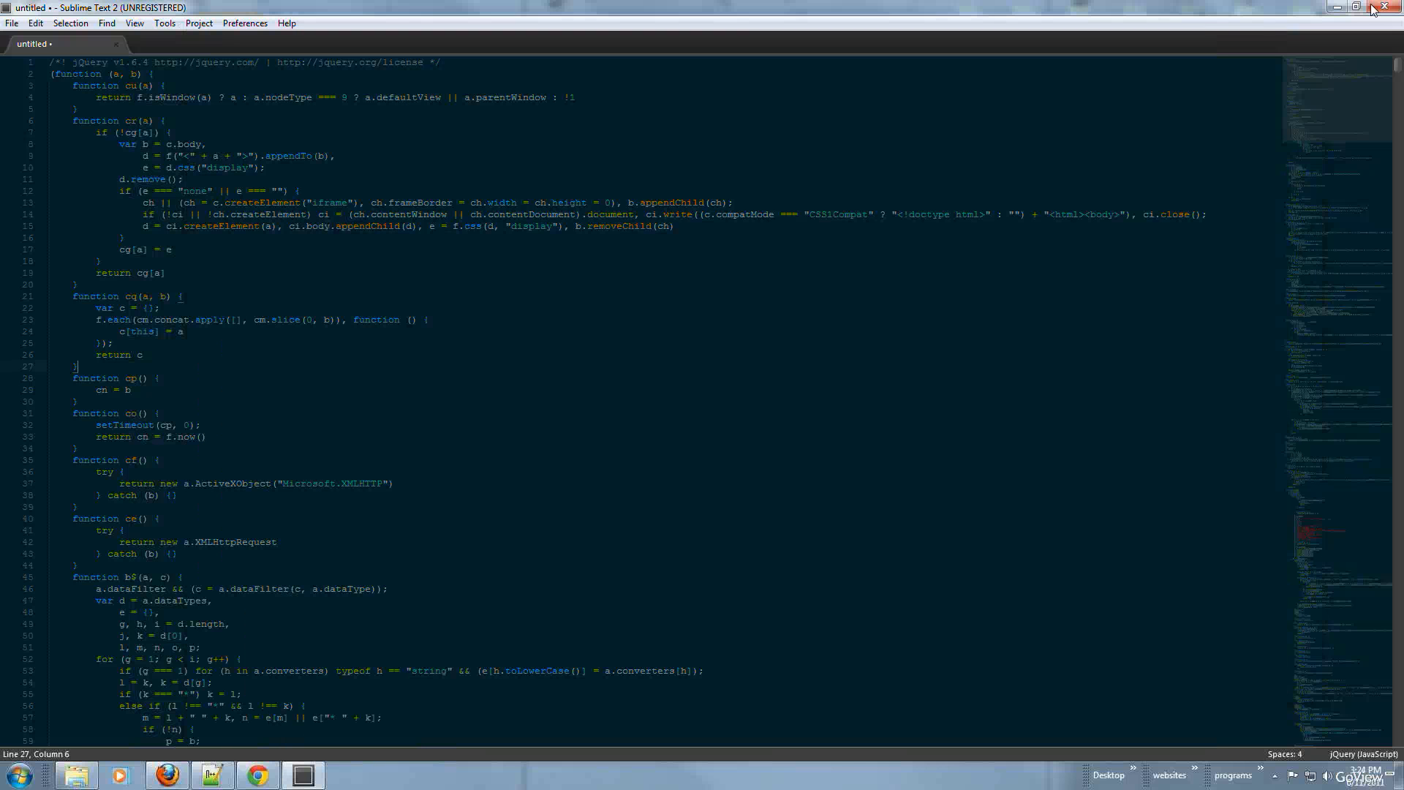
pyautogui.click(19, 775)
pyautogui.click(420, 404)
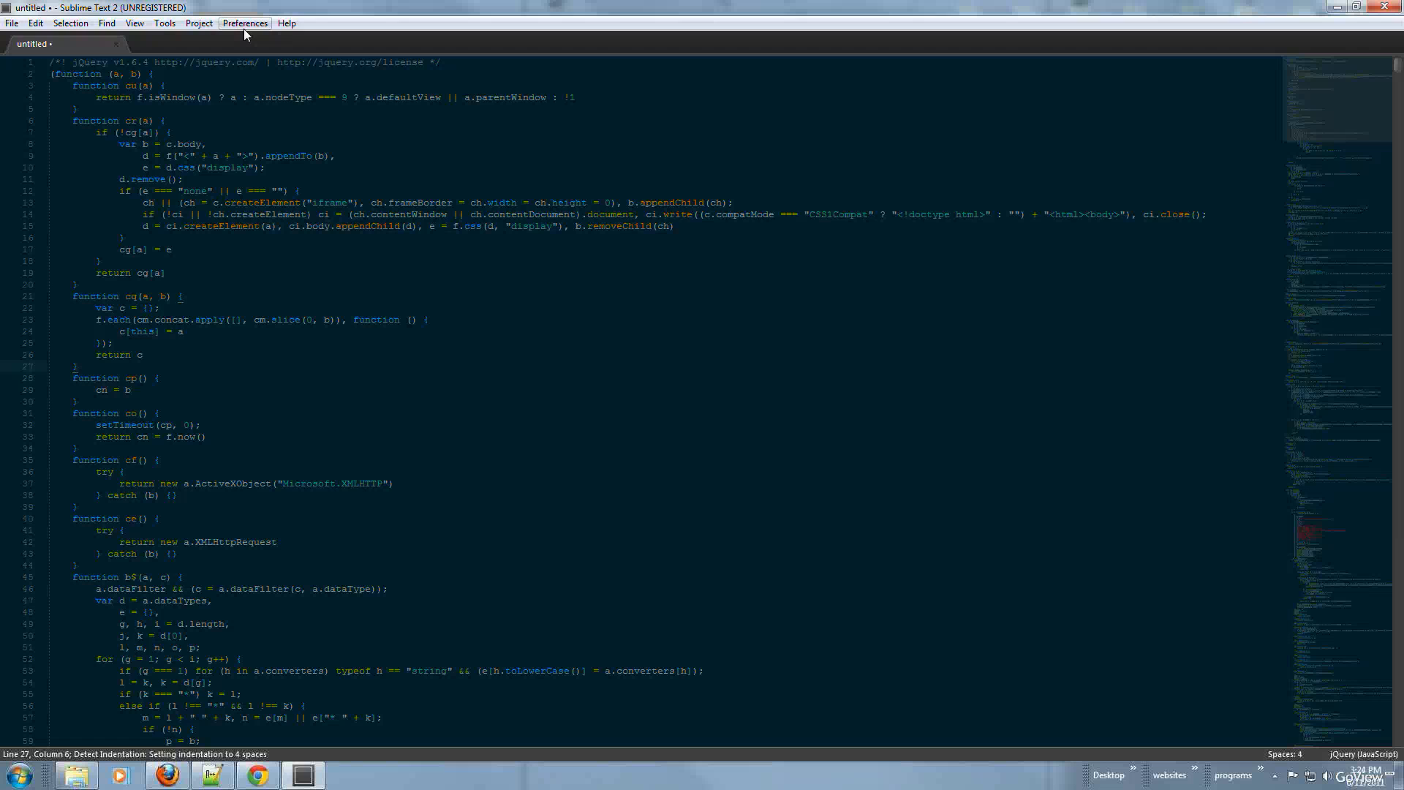
pyautogui.click(244, 26)
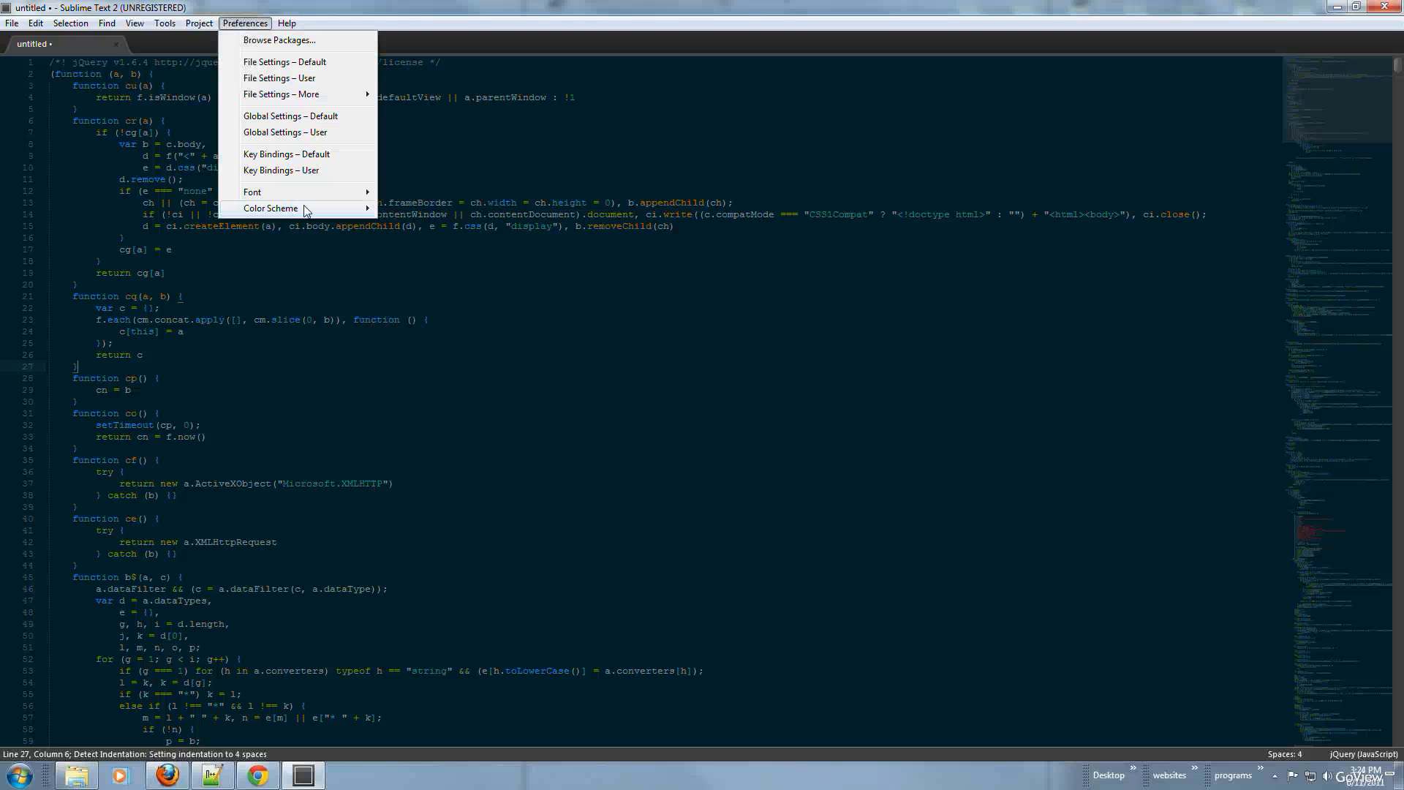
pyautogui.moveTo(306, 210)
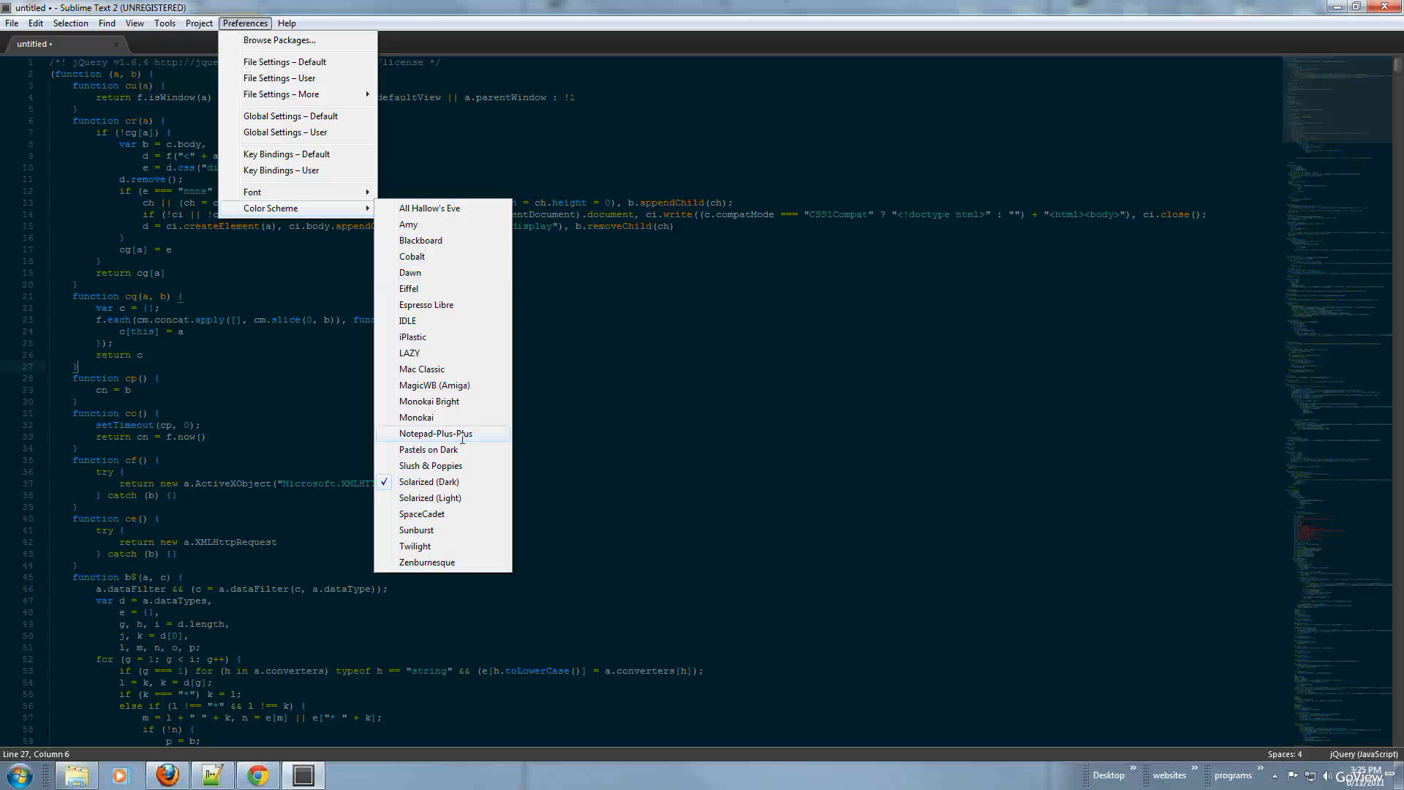
pyautogui.click(435, 434)
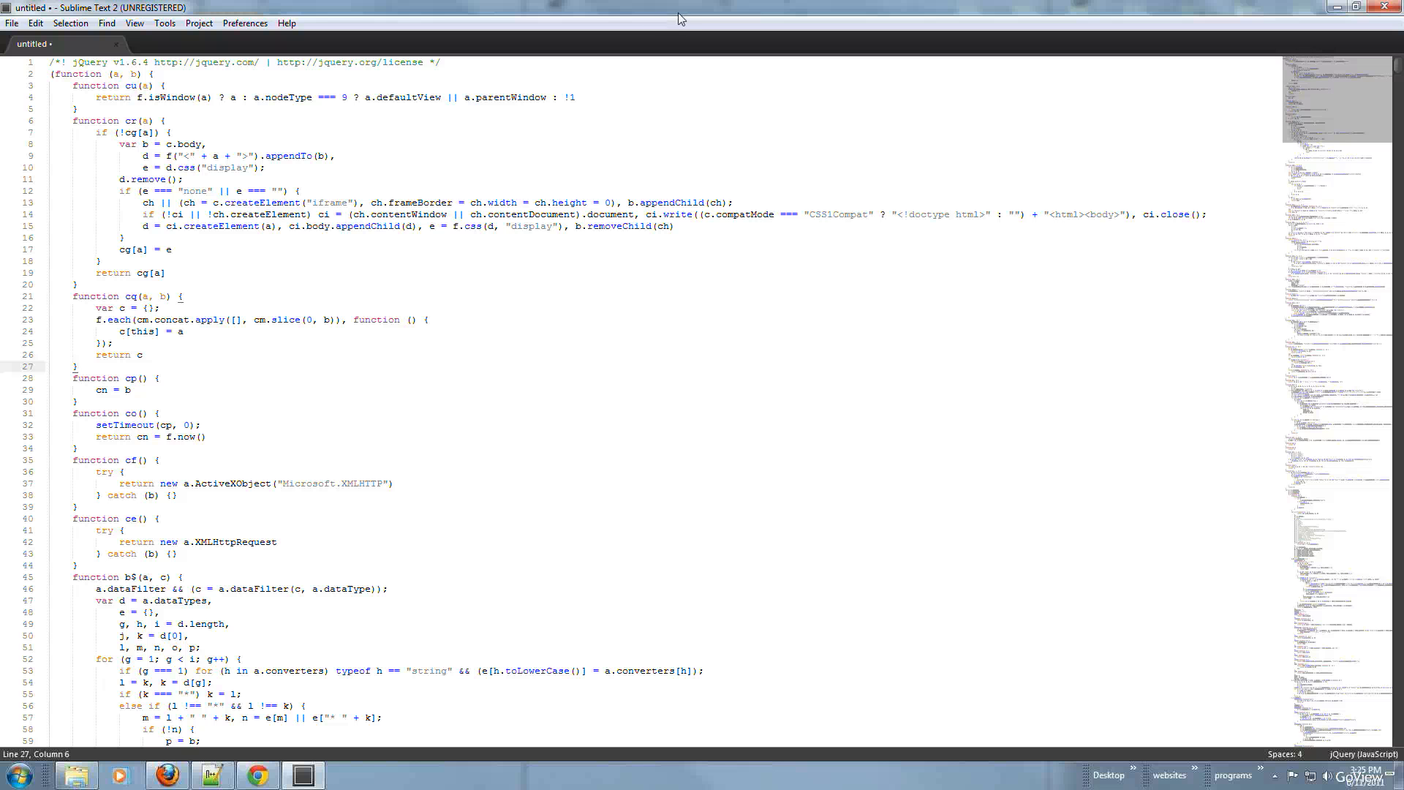
# Switch to Firefox and download the buymeasoda/soda-theme repository from GitHub as a ZIP, opening it with WinRAR.
pyautogui.click(165, 781)
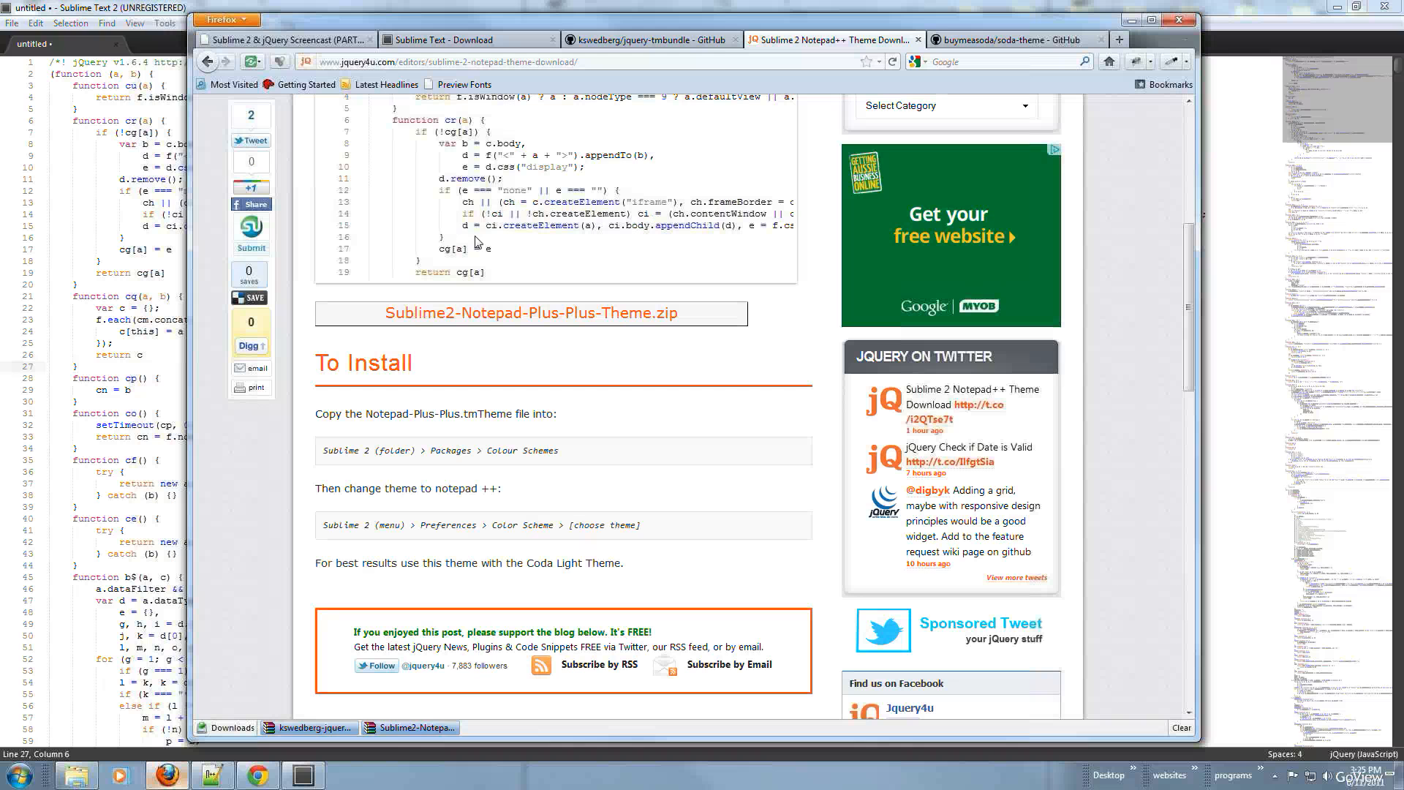
pyautogui.click(991, 42)
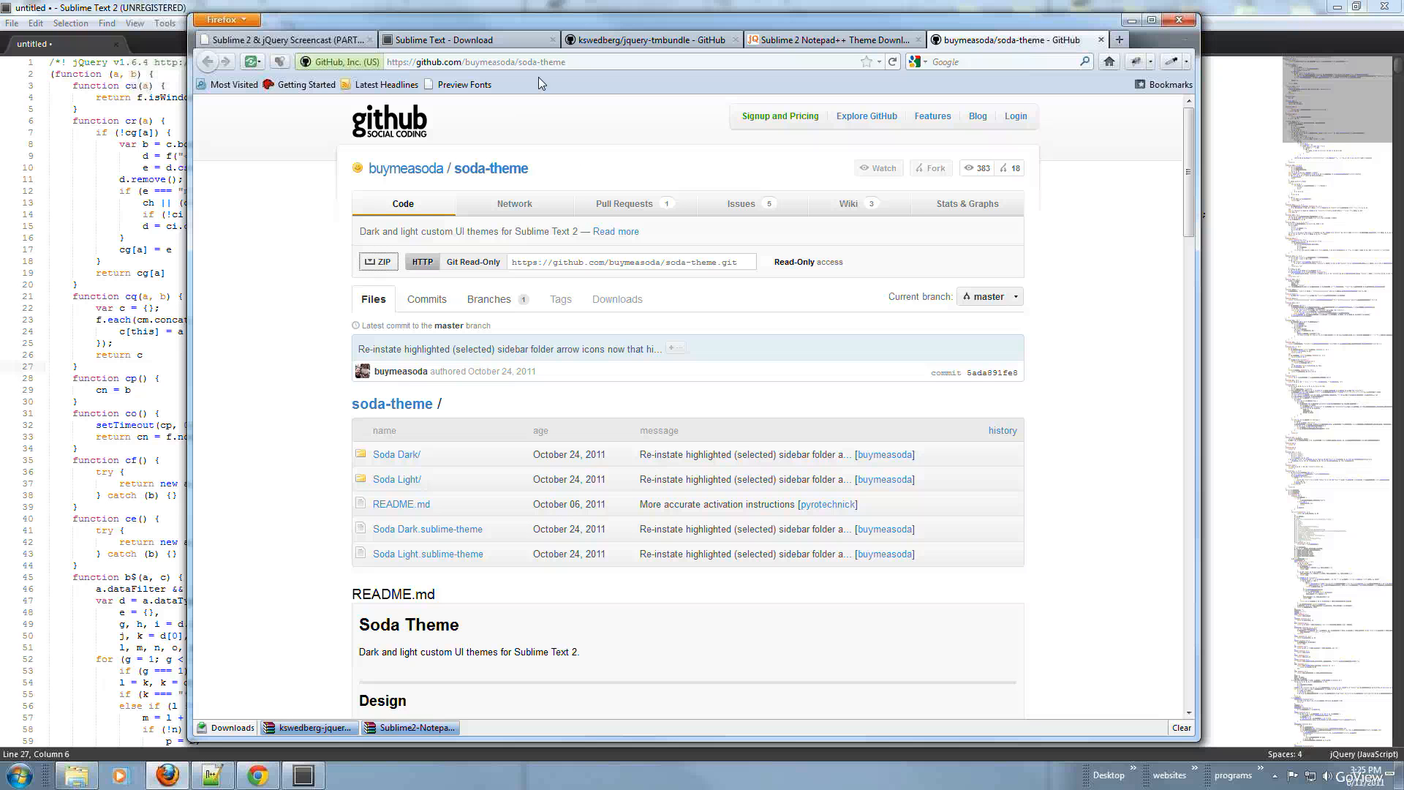
pyautogui.click(381, 265)
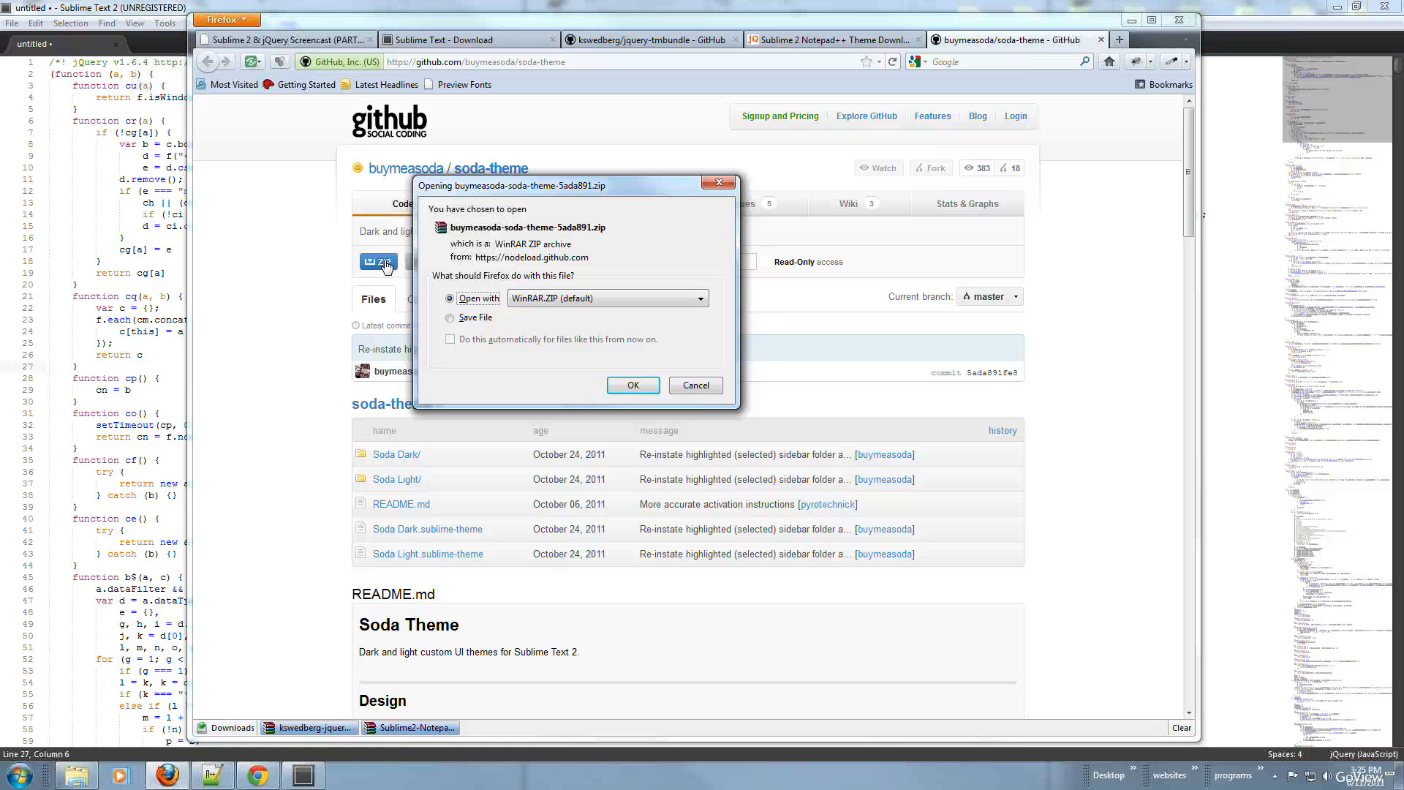
pyautogui.click(619, 385)
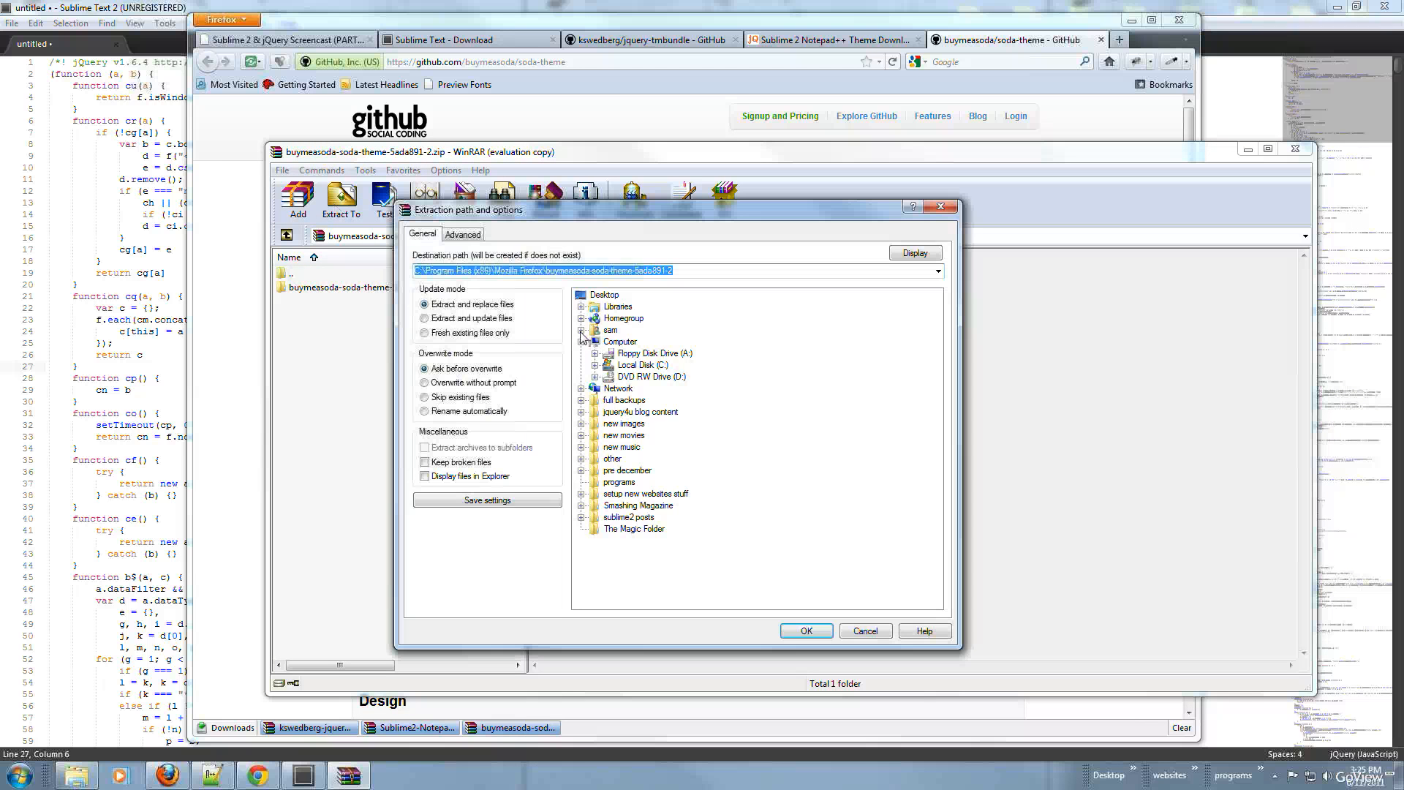
# Extract the soda-theme archive into the user's AppData\Roaming\Sublime Text 2\Packages folder.
pyautogui.click(581, 330)
pyautogui.click(596, 343)
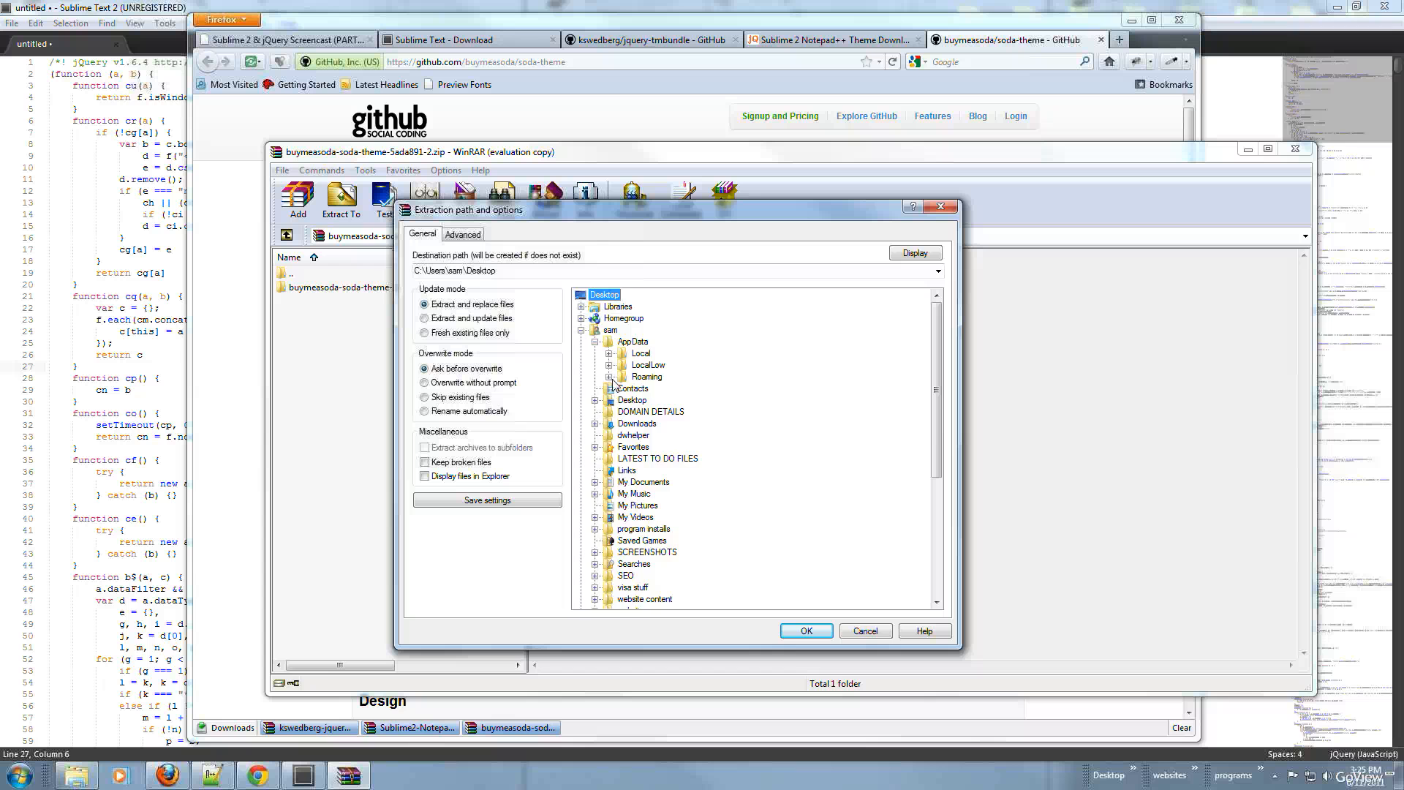
pyautogui.click(608, 377)
pyautogui.scroll(-2, 631, 499)
pyautogui.click(624, 493)
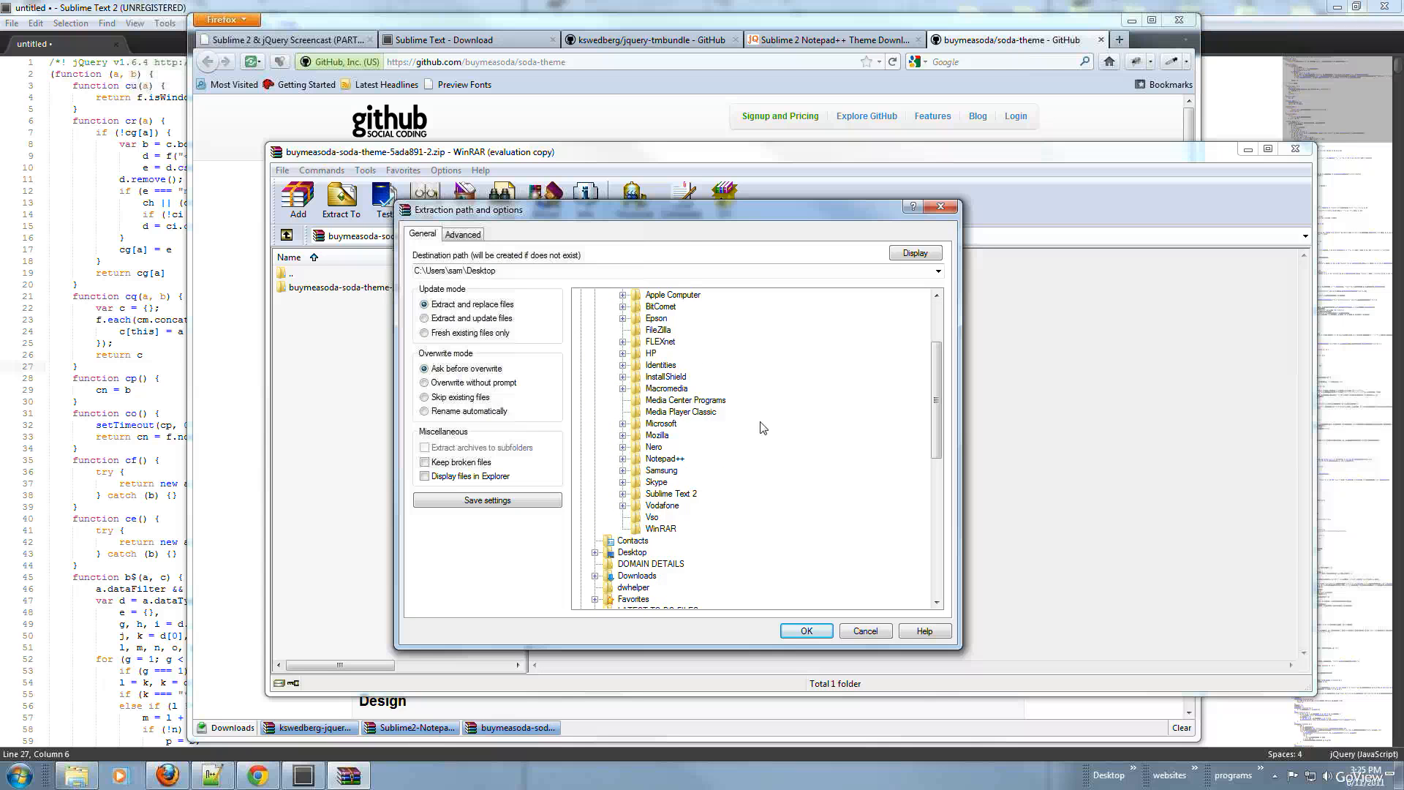
pyautogui.scroll(-2, 673, 432)
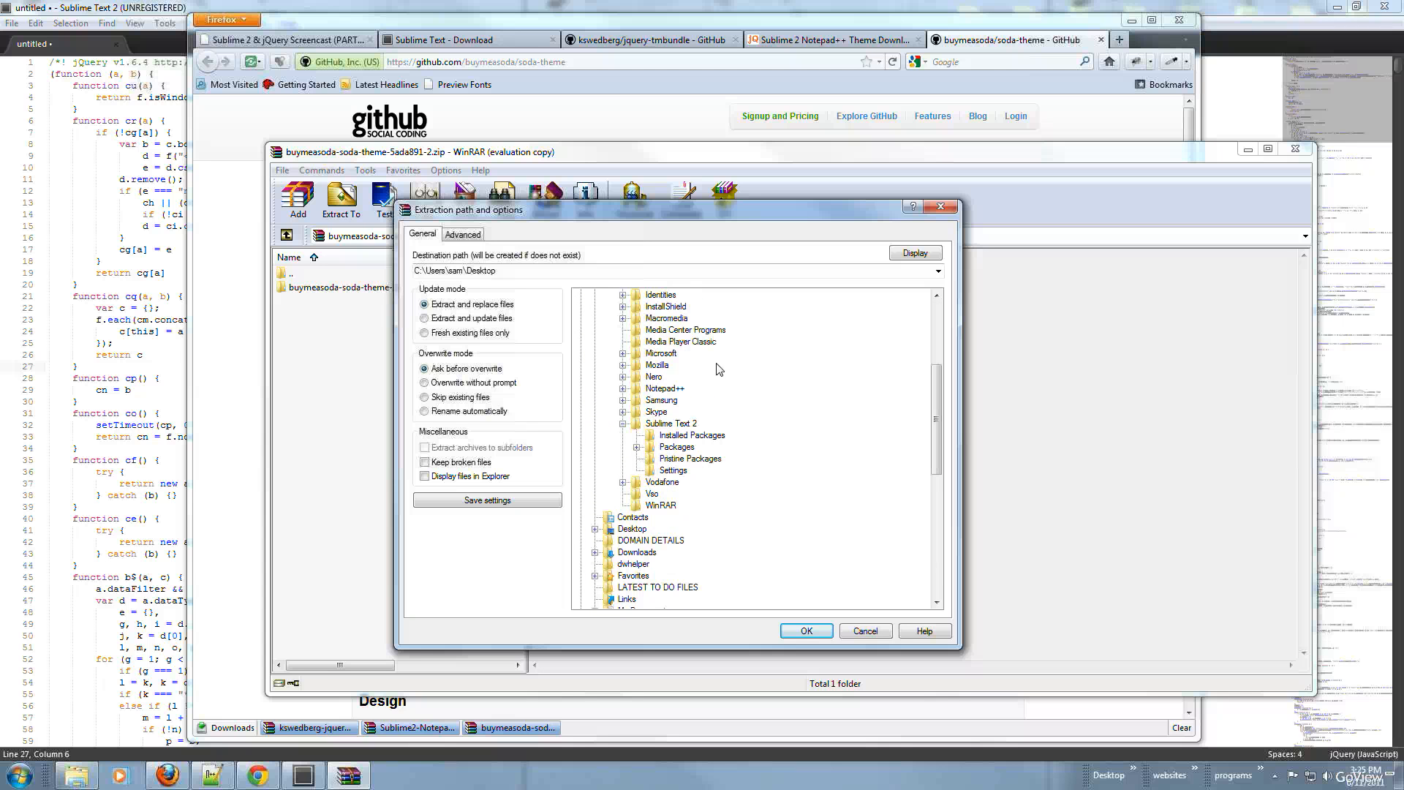
pyautogui.doubleClick(676, 447)
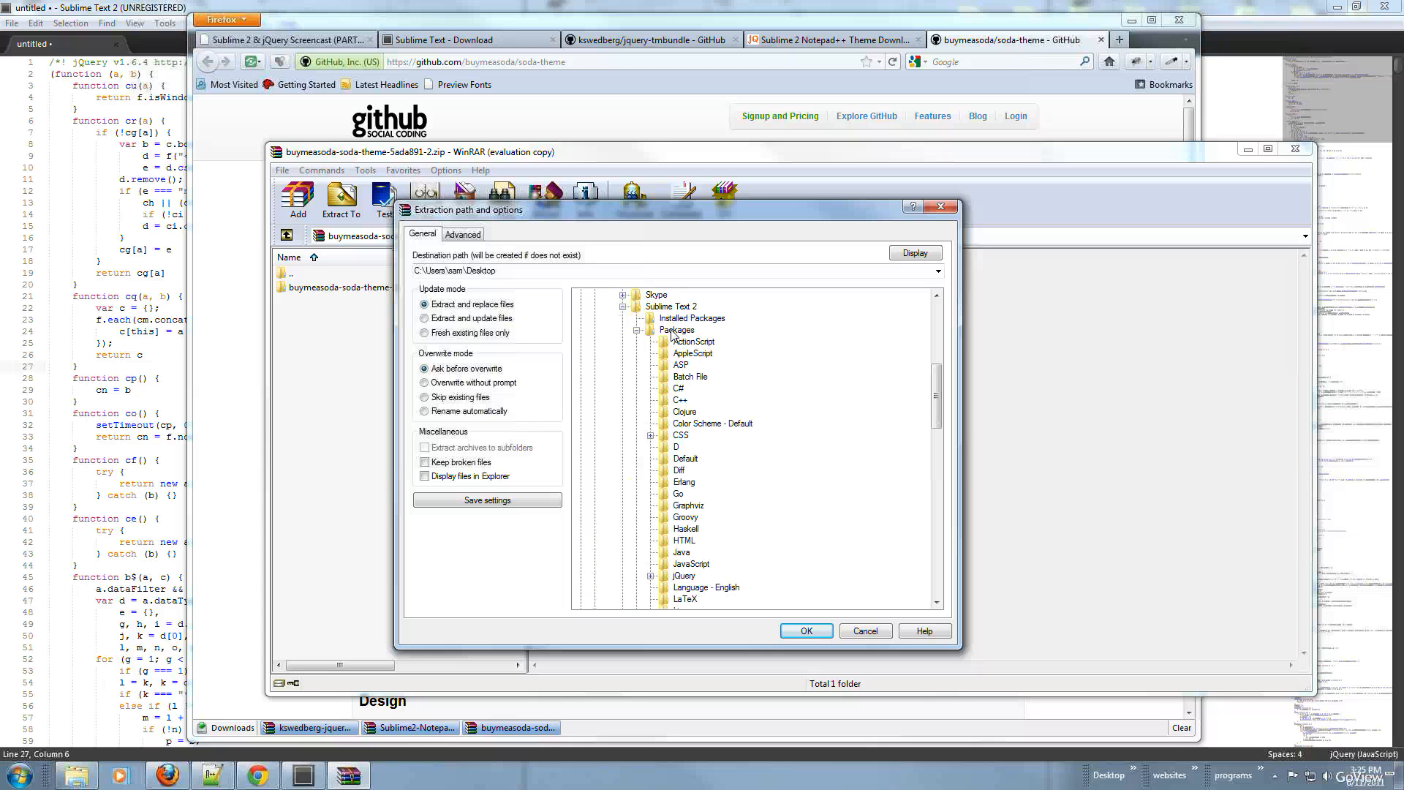
pyautogui.click(803, 633)
pyautogui.press('Escape')
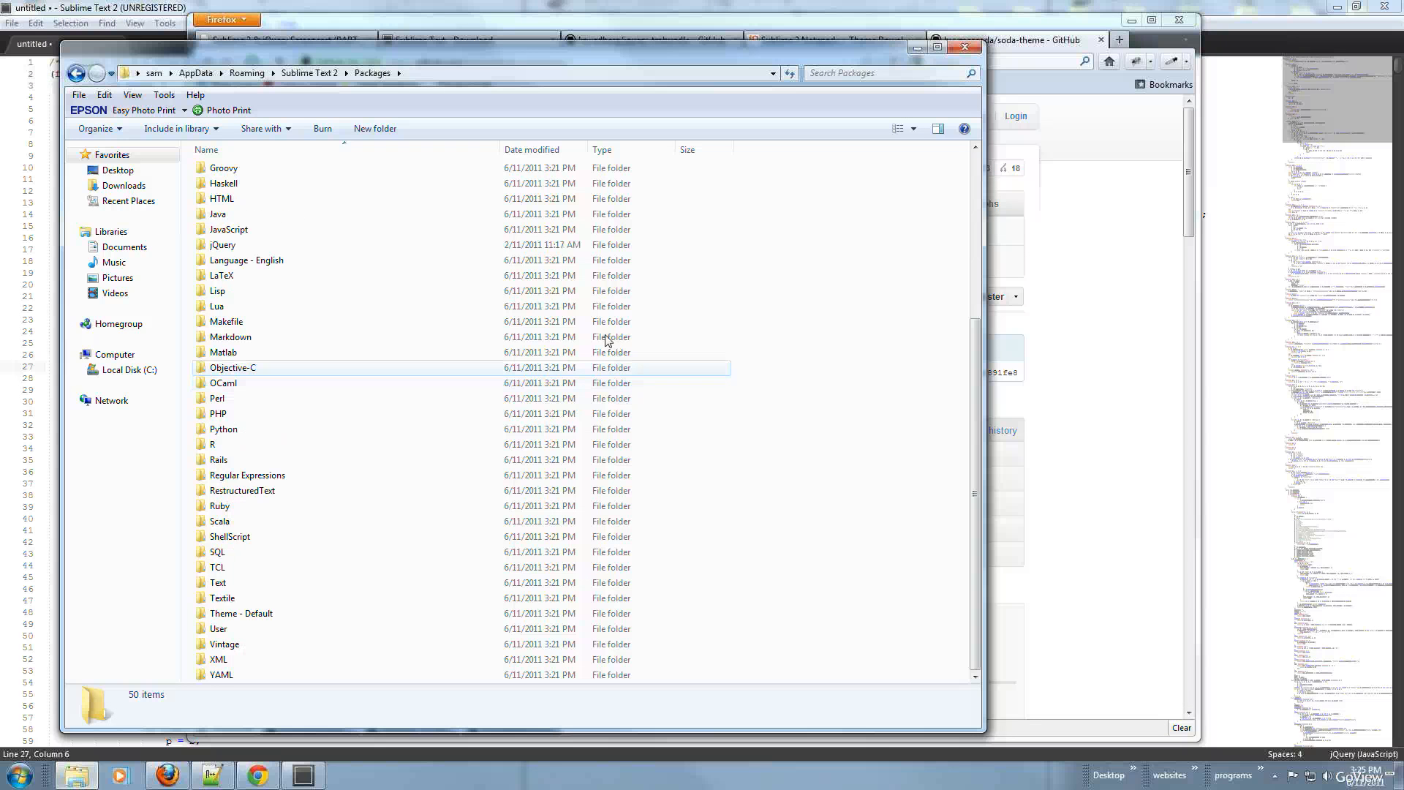
# Rename the extracted buymeasoda-soda-theme folder in Packages as Theme - Soda.
pyautogui.scroll(2, 344, 248)
pyautogui.click(331, 234)
pyautogui.click(332, 234)
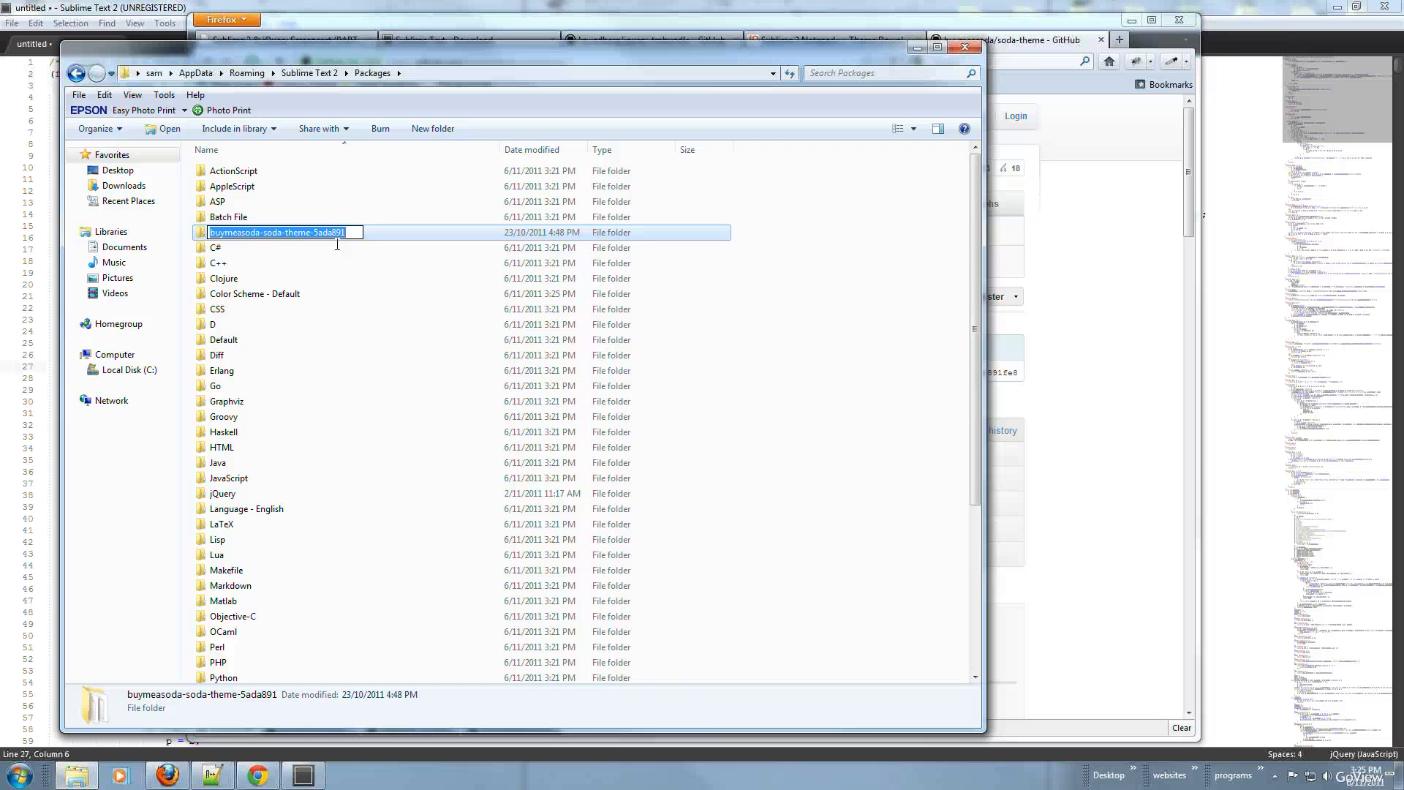
pyautogui.write('Theme - ')
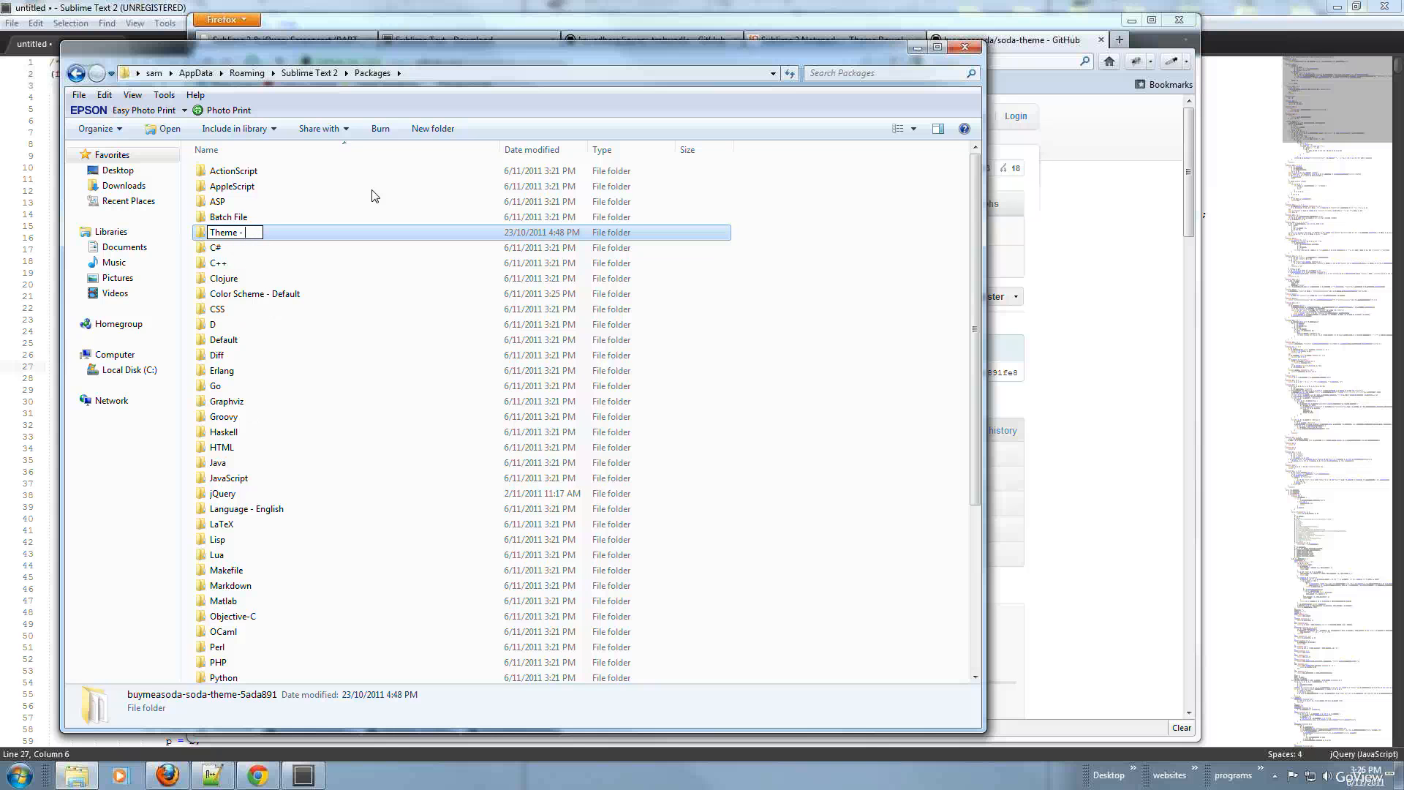
pyautogui.write('Soda')
pyautogui.press('Return')
# Close Sublime Text 2 and start it again.
pyautogui.click(1365, 9)
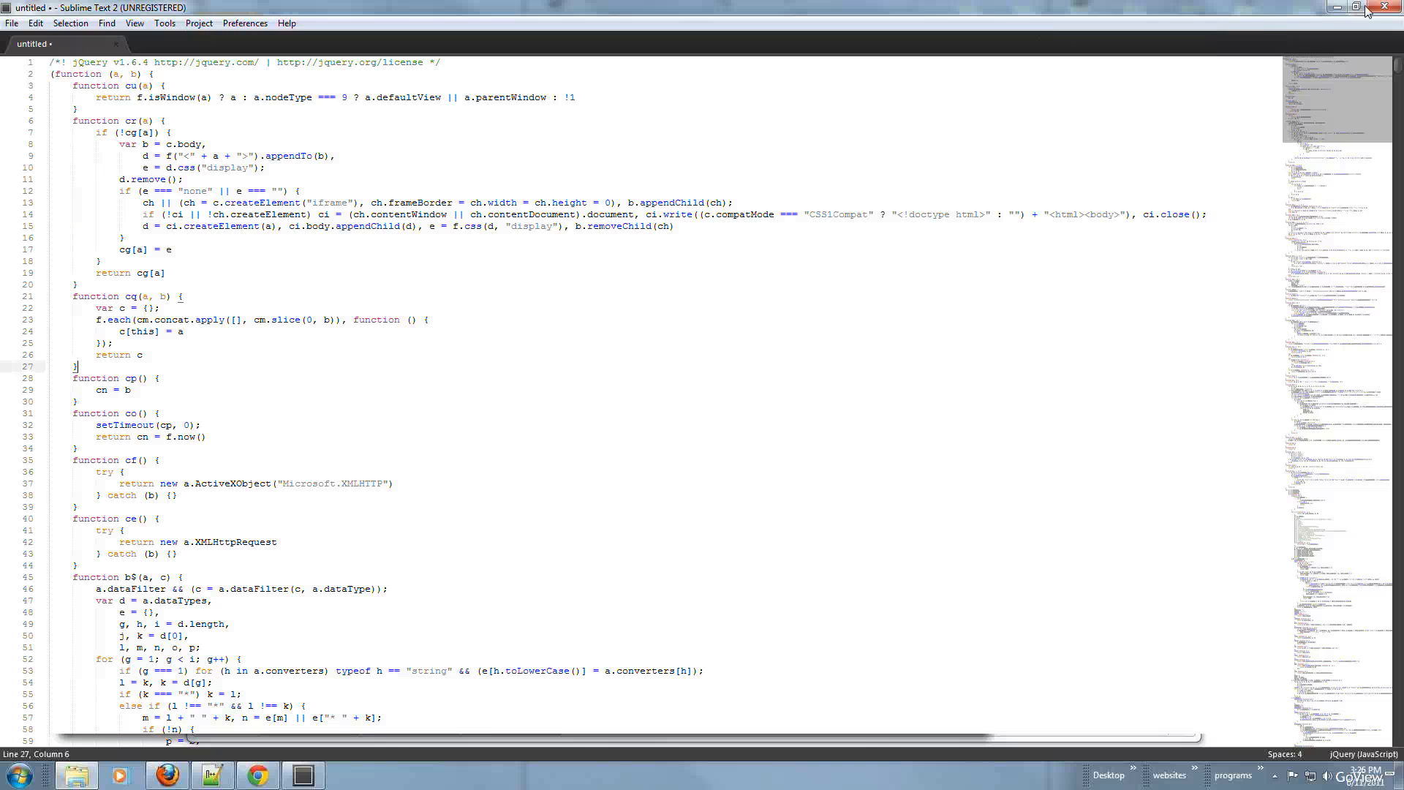
pyautogui.click(1388, 6)
pyautogui.click(4, 780)
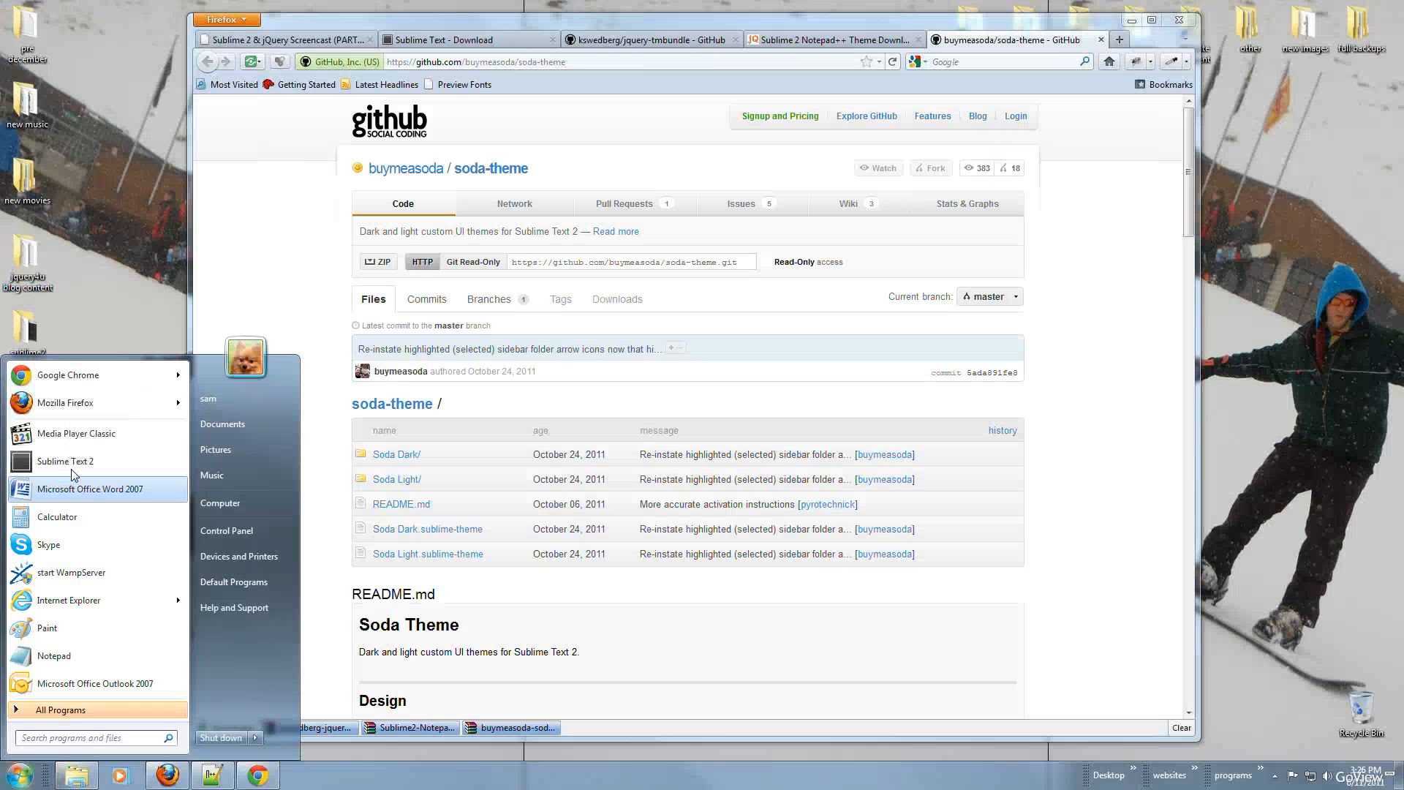
pyautogui.click(83, 466)
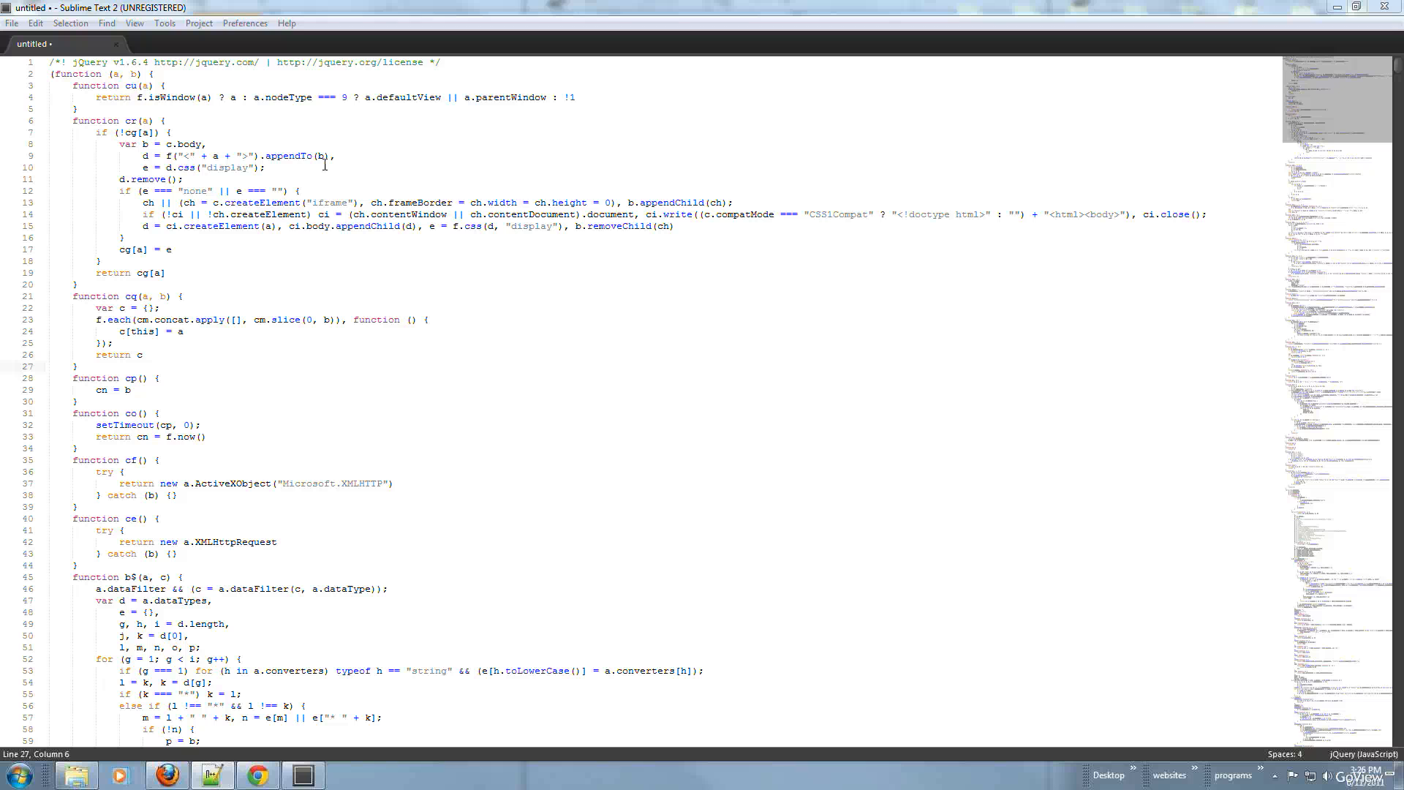
# Add "theme": "Soda Light.sublime-theme" to the user global settings file and save it.
pyautogui.click(241, 26)
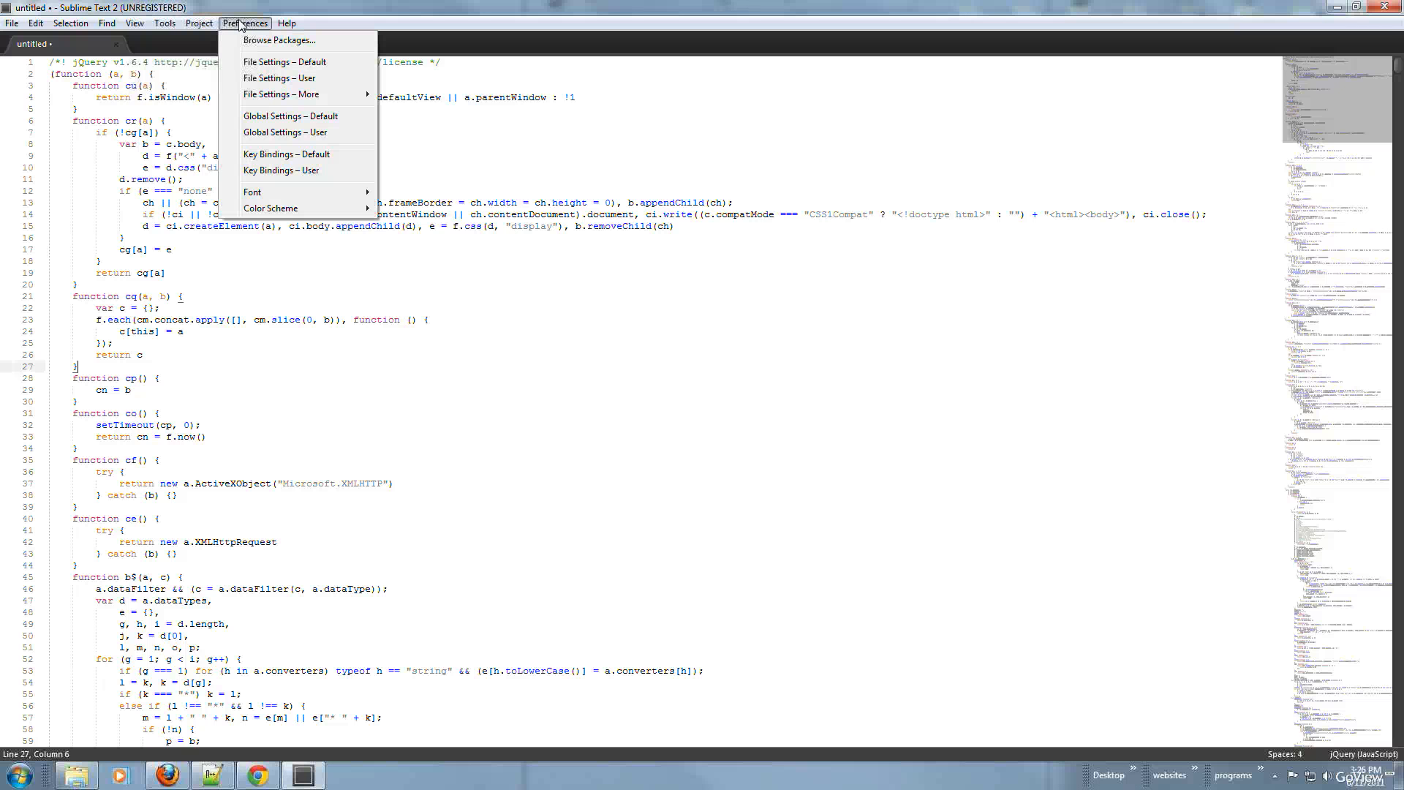
pyautogui.click(303, 135)
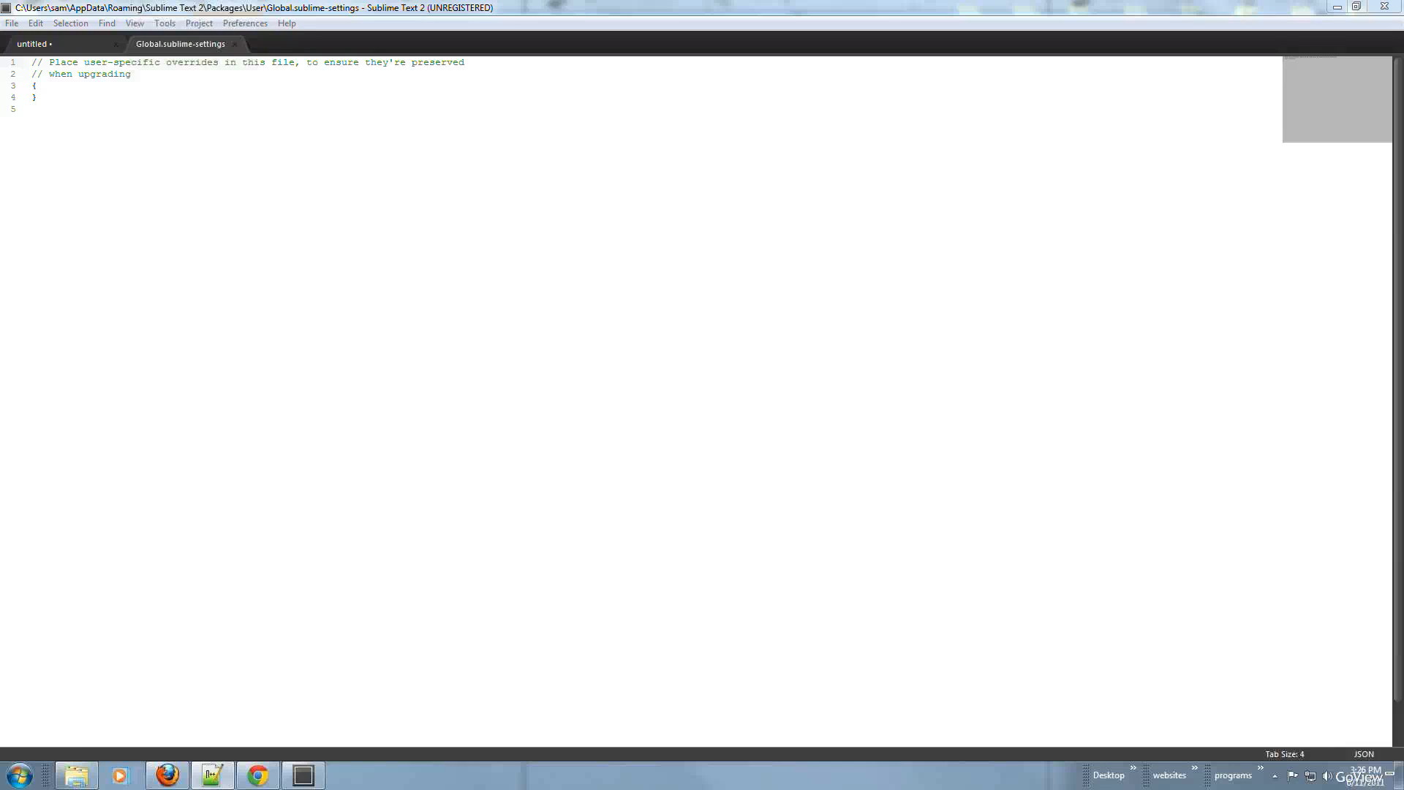
pyautogui.write('"theme": "Soda Light.sublime-theme"')
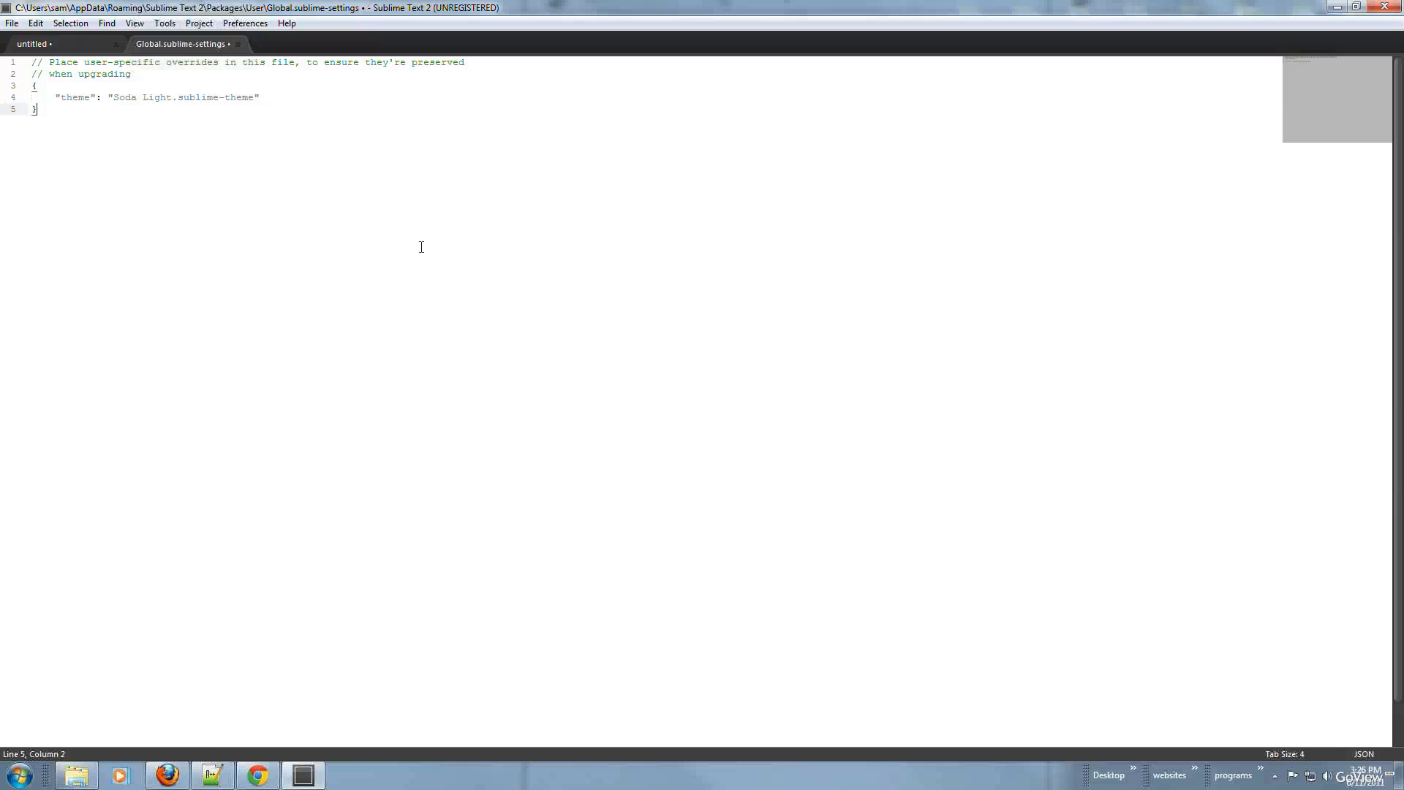
pyautogui.hotkey('ctrl', 's')
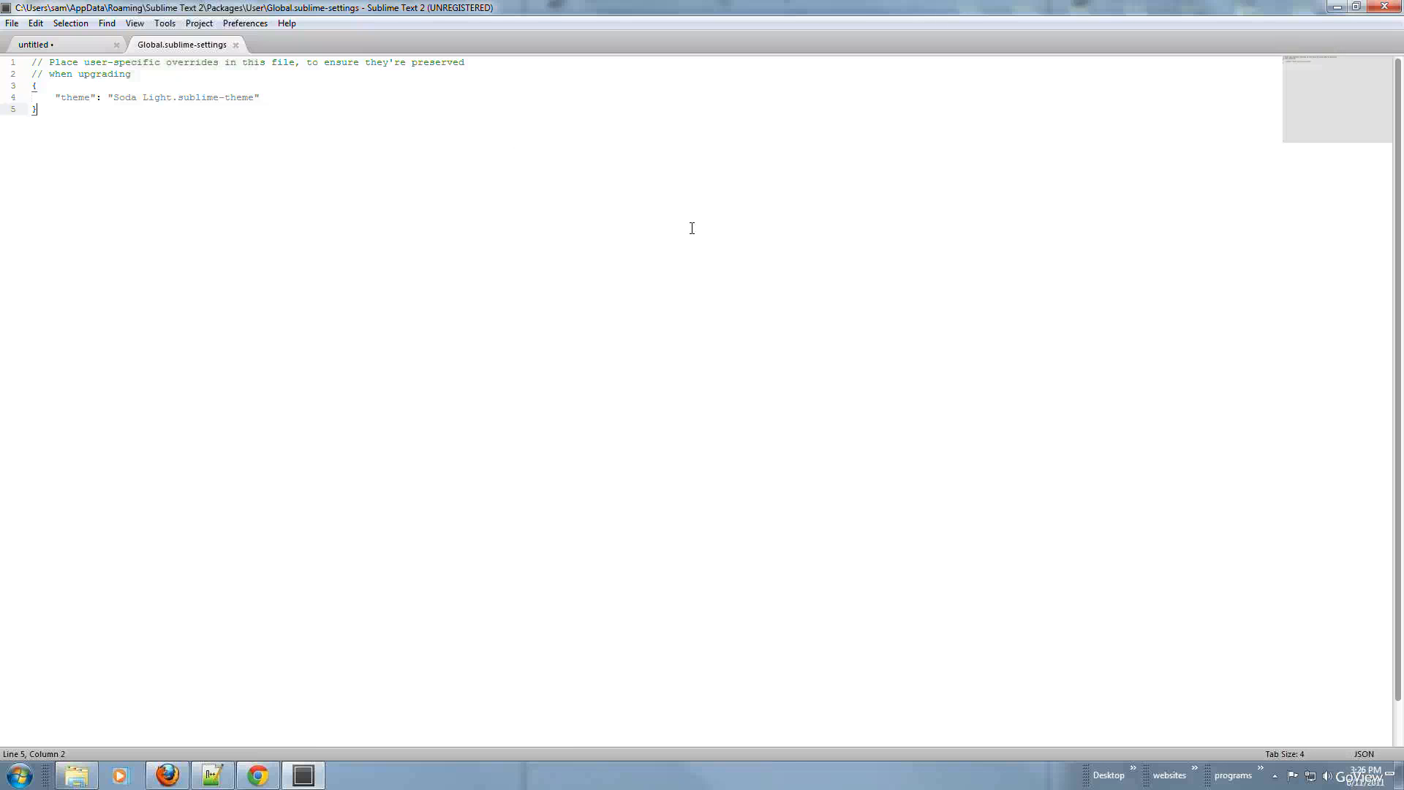
# Show the open files in the side bar and adjust the side bar's width.
pyautogui.hotkey('alt', 'Tab')
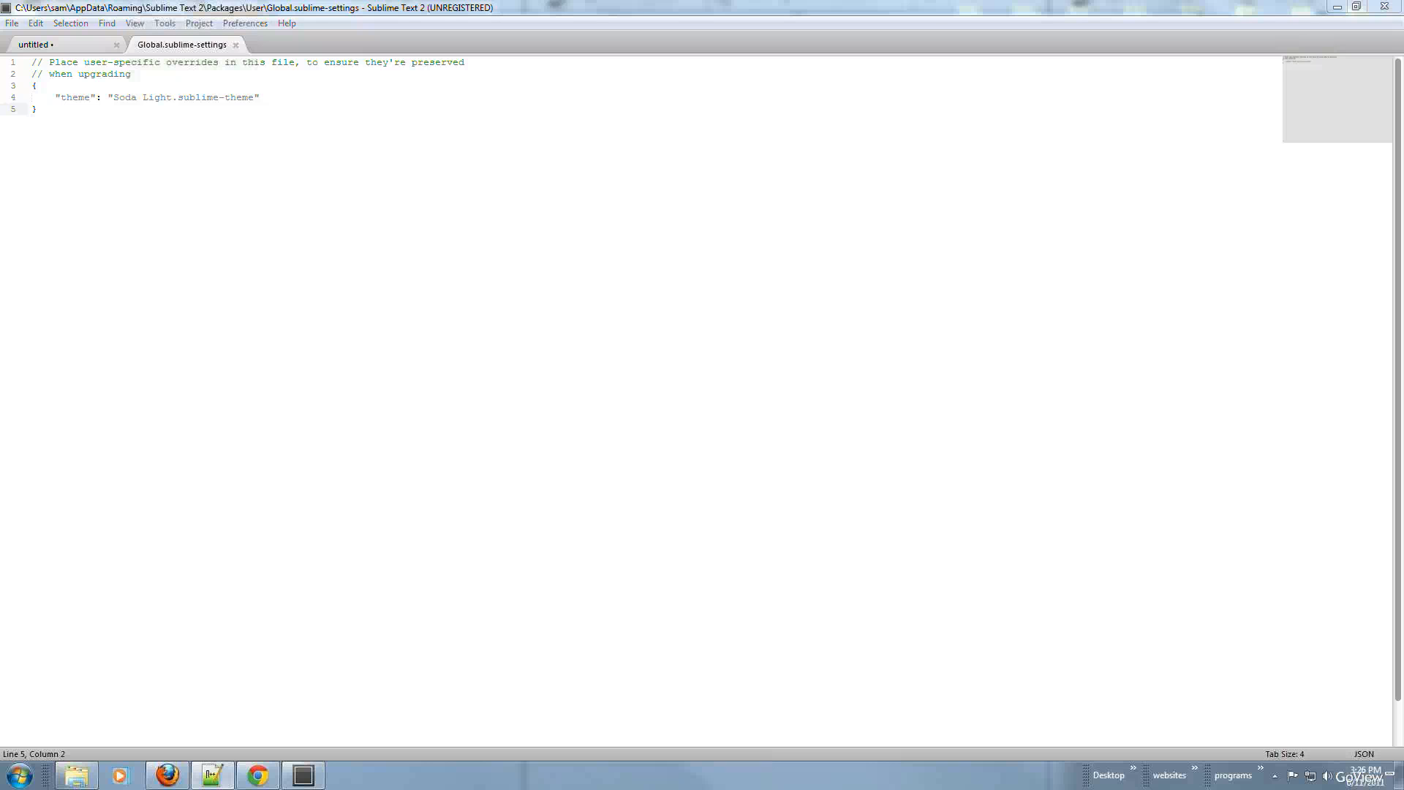
pyautogui.click(752, 353)
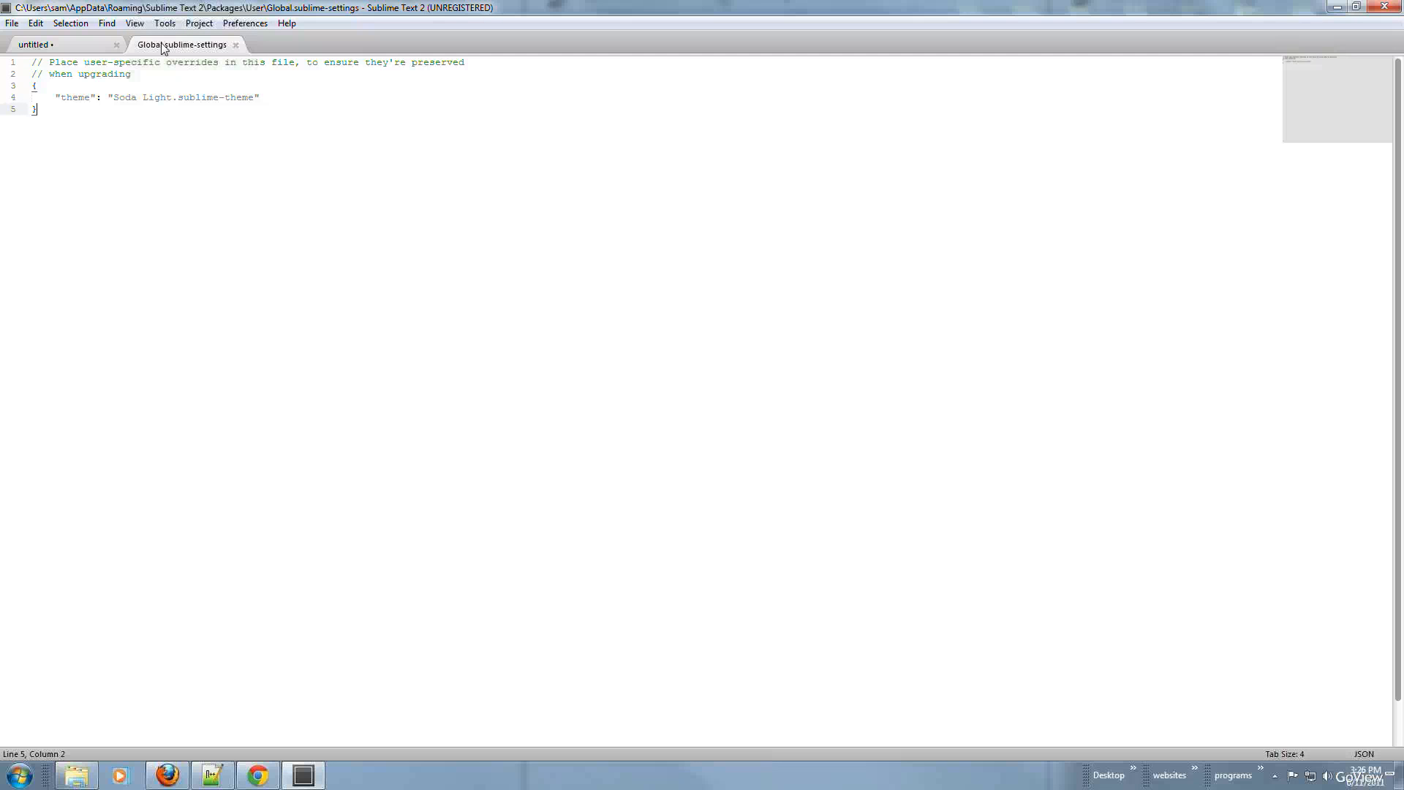
pyautogui.click(135, 23)
pyautogui.moveTo(200, 40)
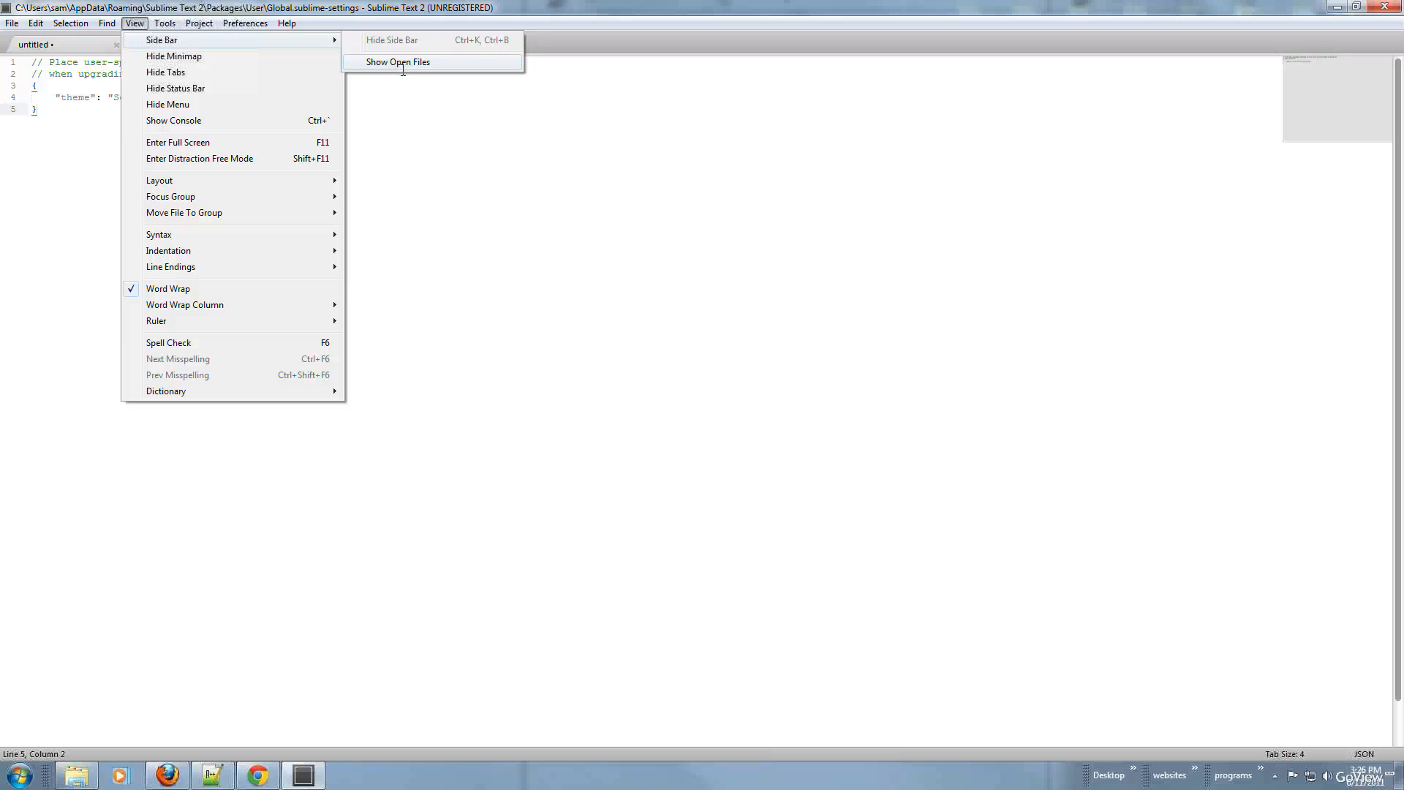
pyautogui.click(398, 62)
pyautogui.moveTo(114, 127); pyautogui.dragTo(188, 128)
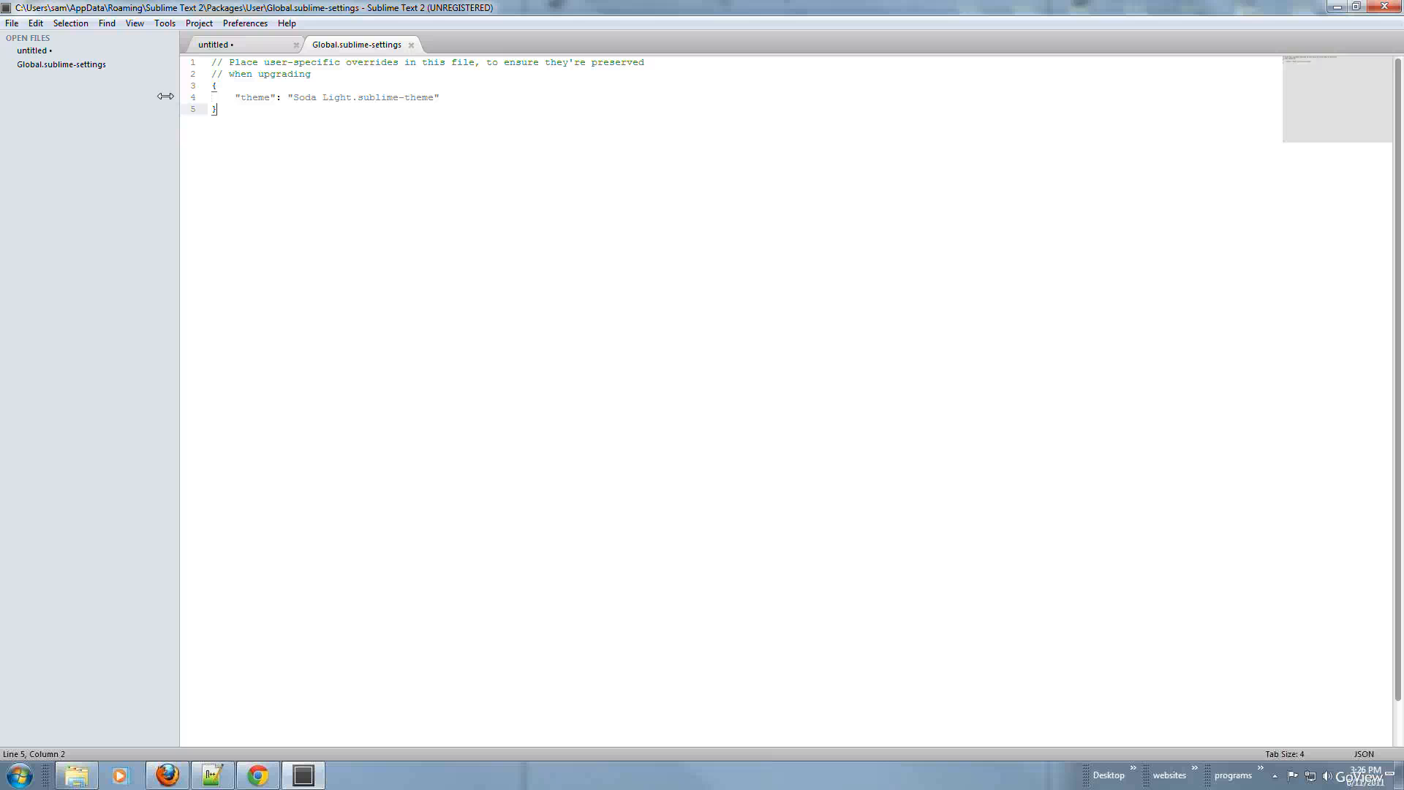
pyautogui.moveTo(166, 96); pyautogui.dragTo(157, 96)
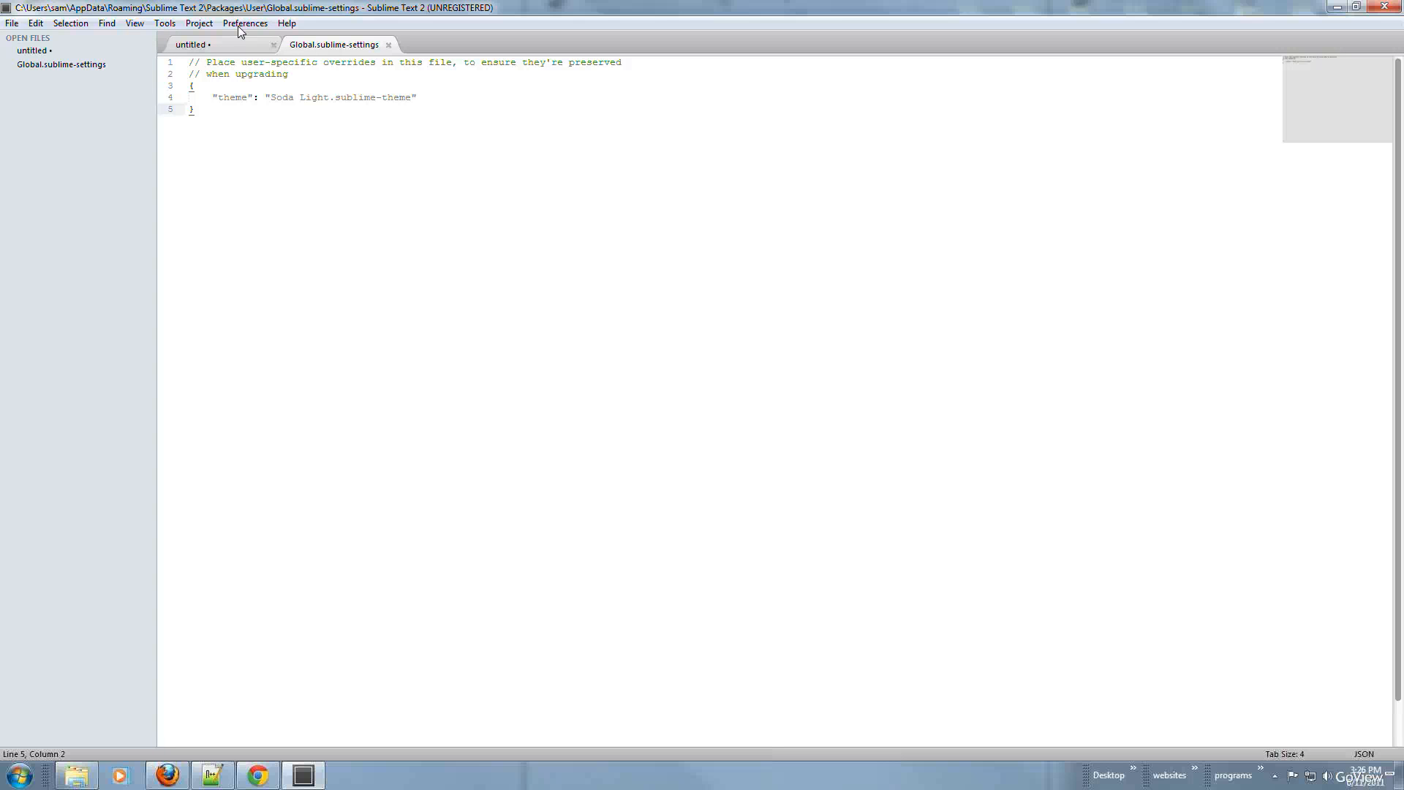
# Replace the user file settings with a full block including Notepad-Plus-Plus color scheme, Courier New font size 10, tab_size 4 and translate_tabs_to_spaces true, and save.
pyautogui.click(241, 25)
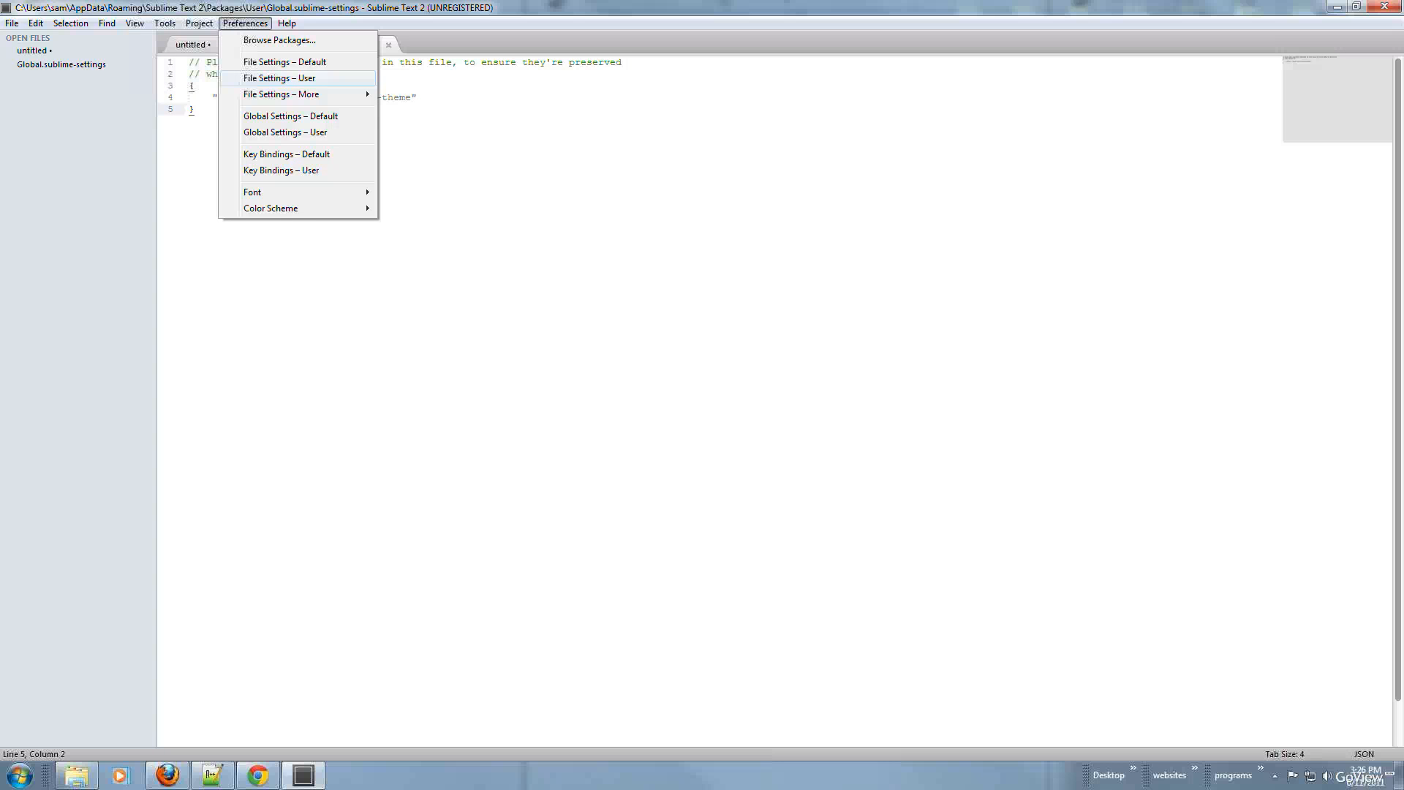
pyautogui.click(280, 77)
pyautogui.hotkey('alt', 'Tab')
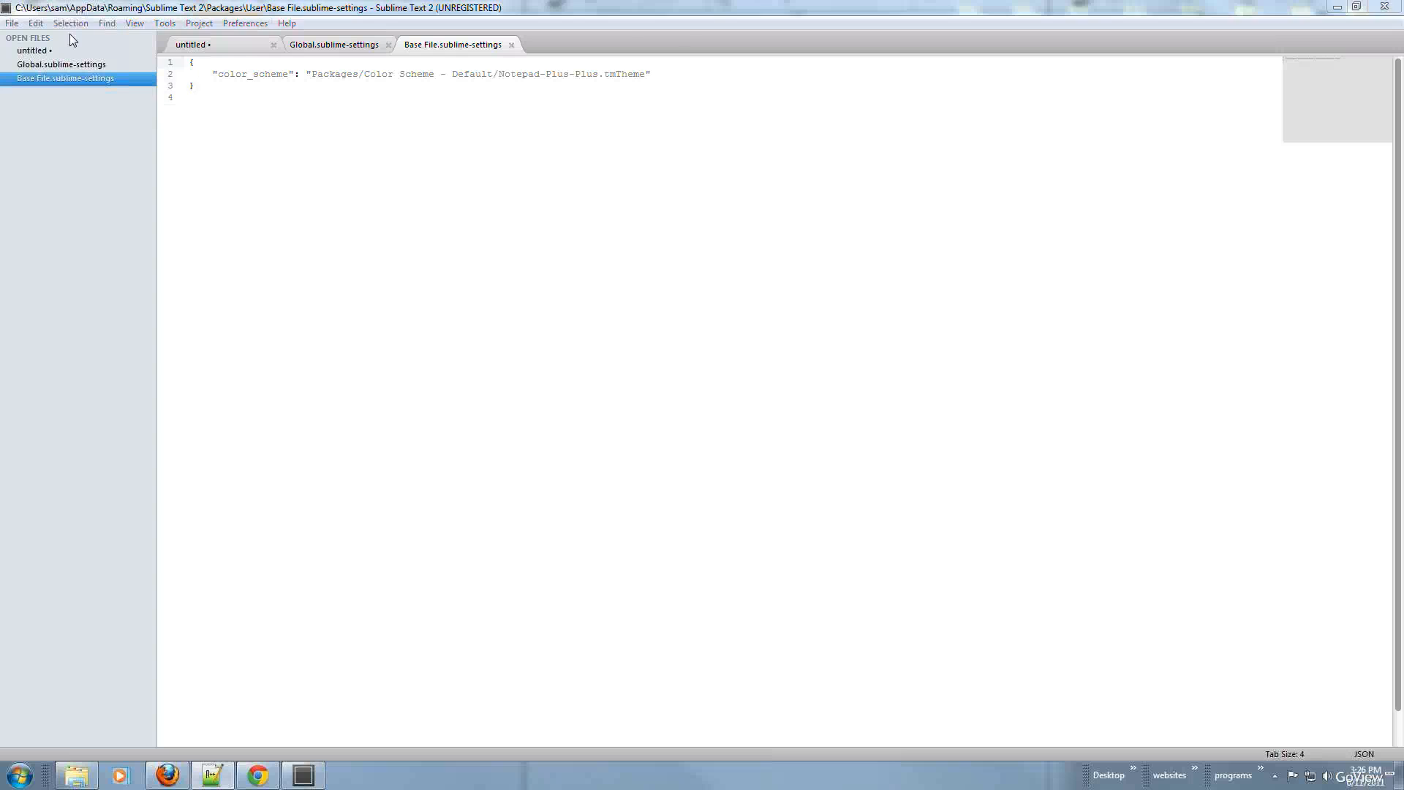
pyautogui.click(213, 104)
pyautogui.hotkey('ctrl', 'a')
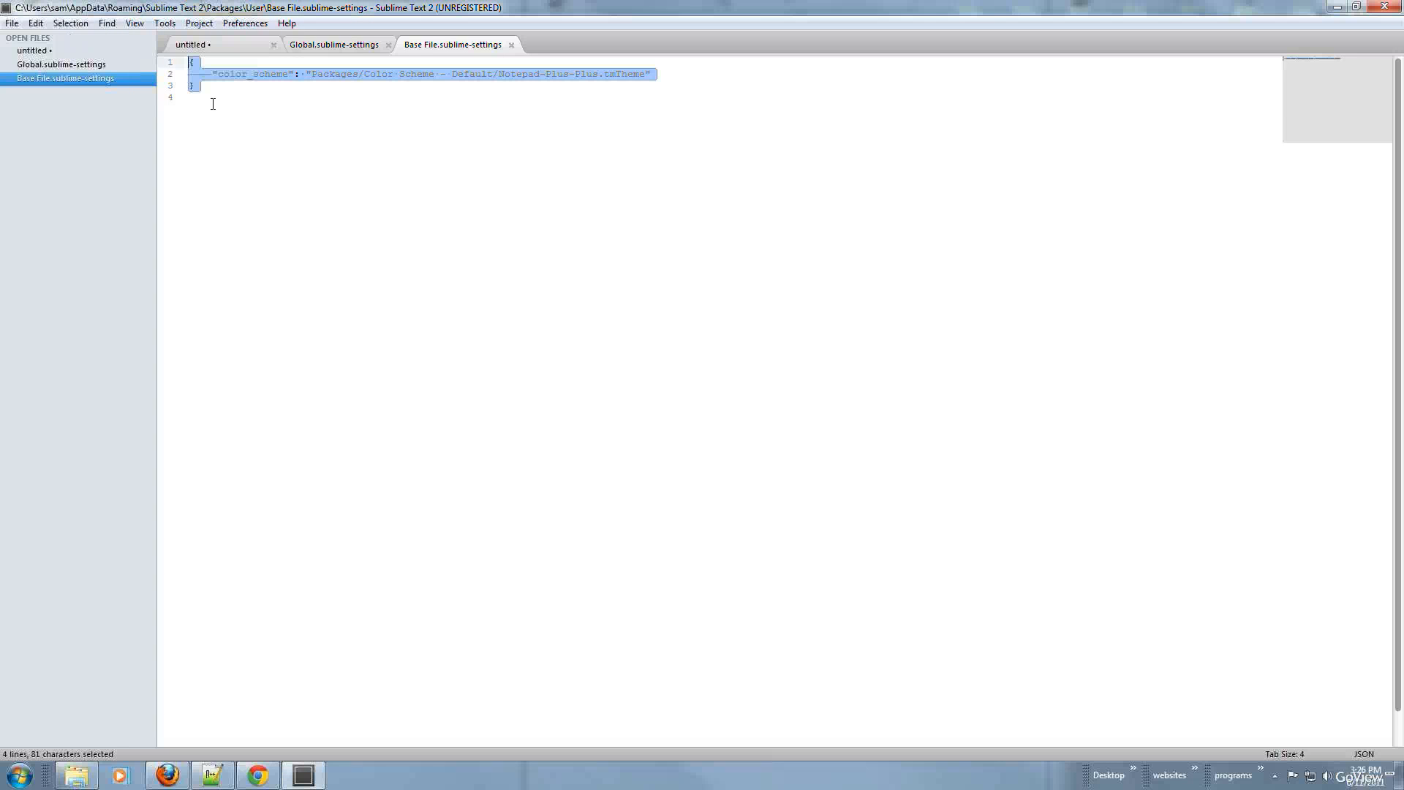
pyautogui.write('{ \t"autoIndent": true, \t"color_scheme": "Packages/Color Scheme - Default/Notepad-Plus-Plus.tmTheme", \t"copyOnMouseSelect": false, \t"drawWhiteSpace": "none", \t"font_face": "Courier New", \t"font_size": 10, \t"gutter": true, \t"highlightLine": true, \t"rulers": false, \t"tab_size": 4, \t"translate_tabs_to_spaces": true, \t"trim_trailing_white_space_on_save": true, \t"use_tab_stops": true, \t"wantVerticalScrollBar": false }')
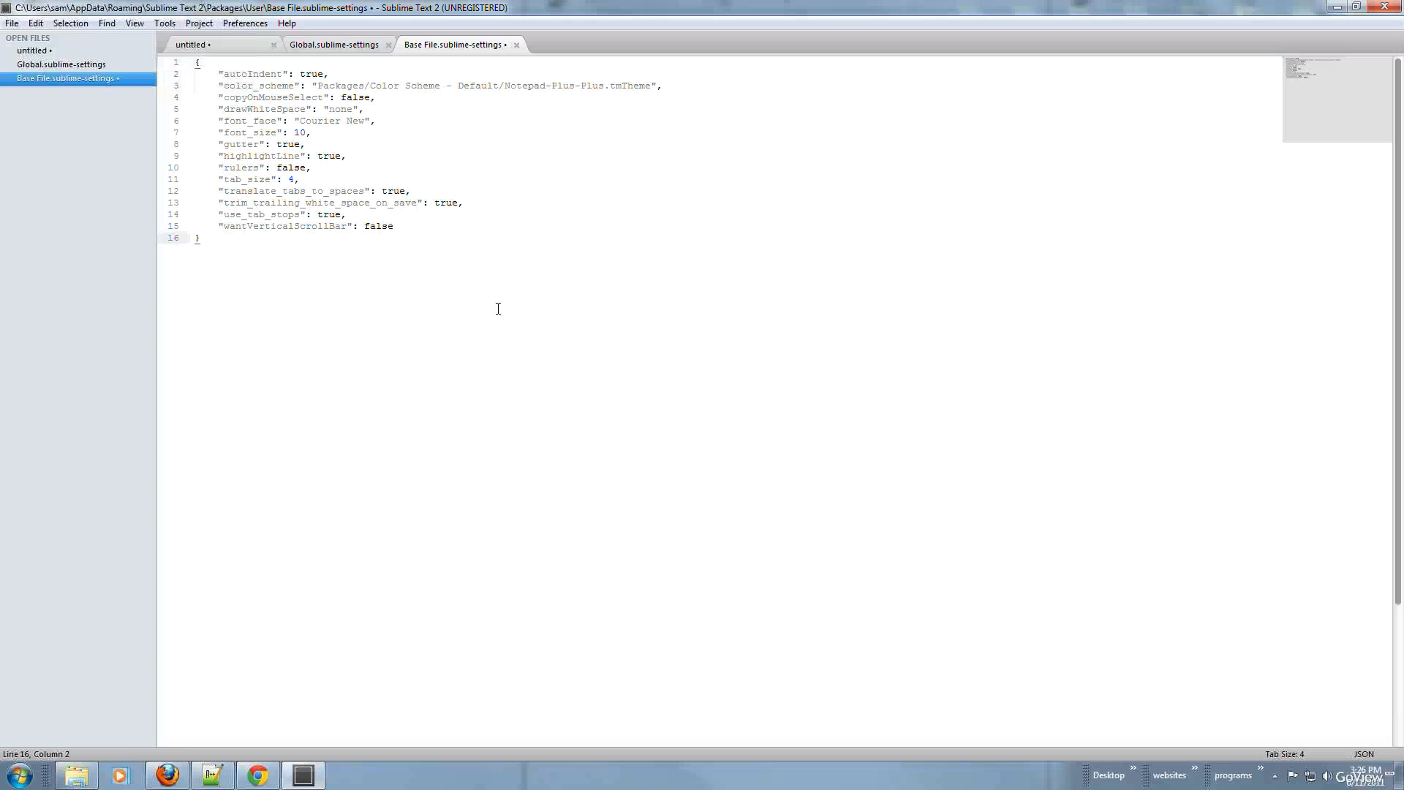
pyautogui.hotkey('ctrl', 's')
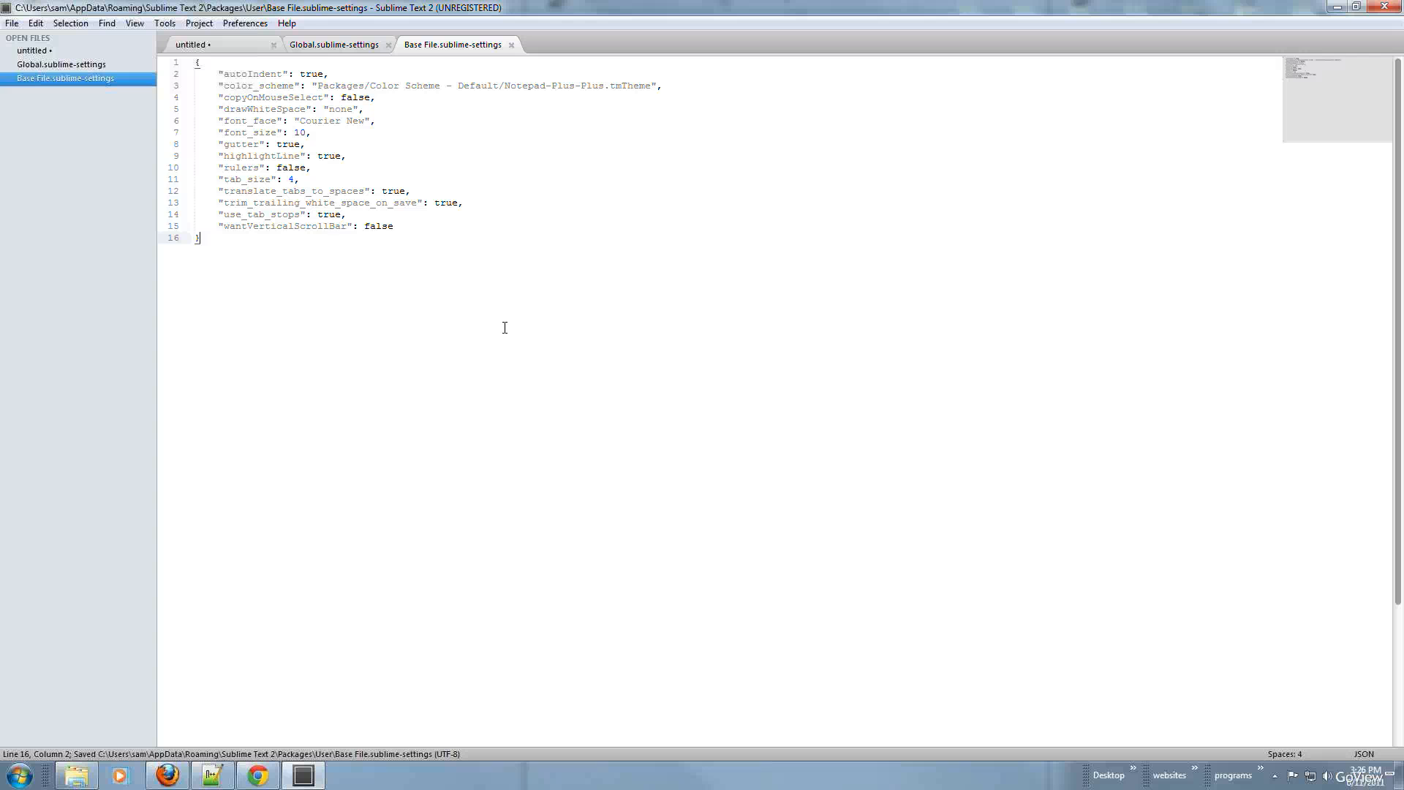
pyautogui.doubleClick(260, 121)
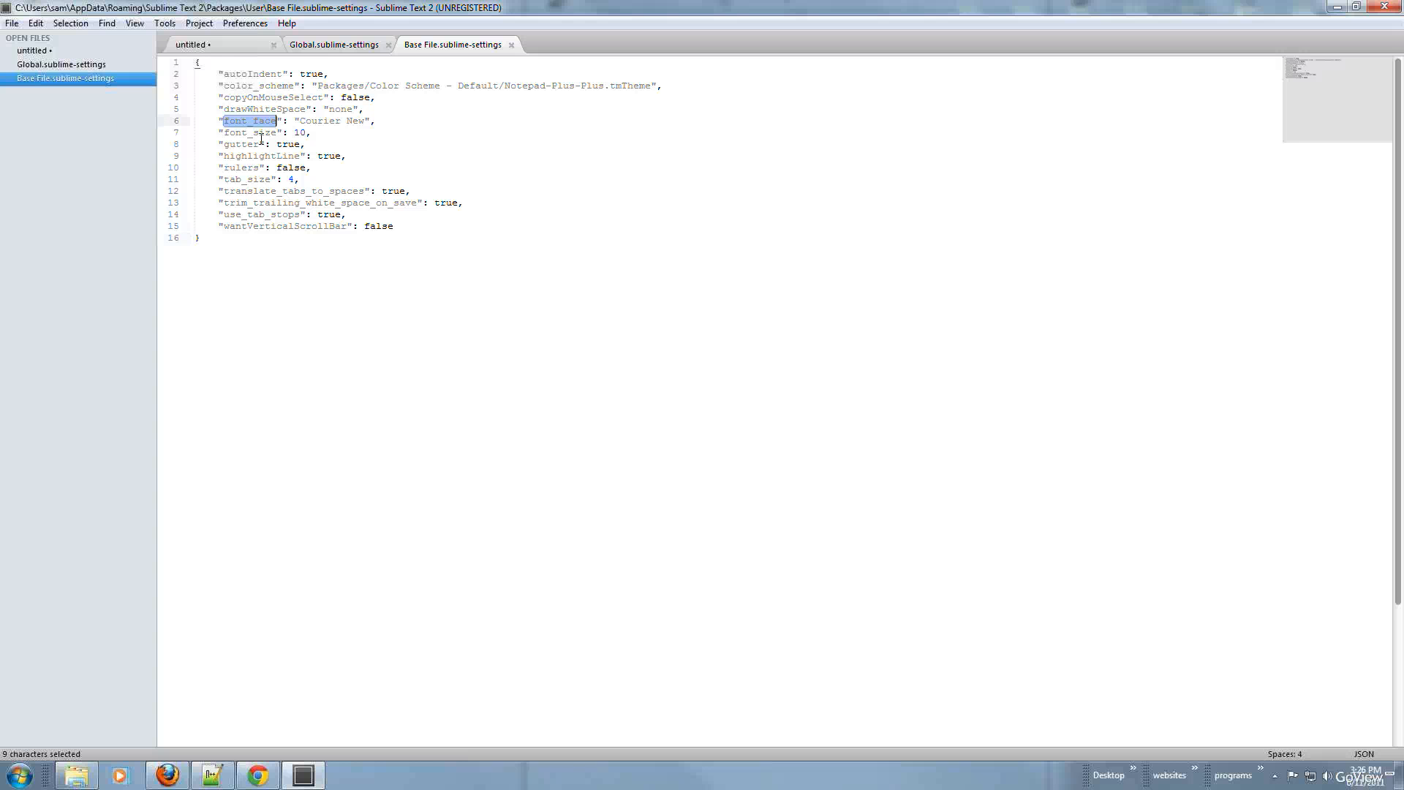
pyautogui.click(598, 321)
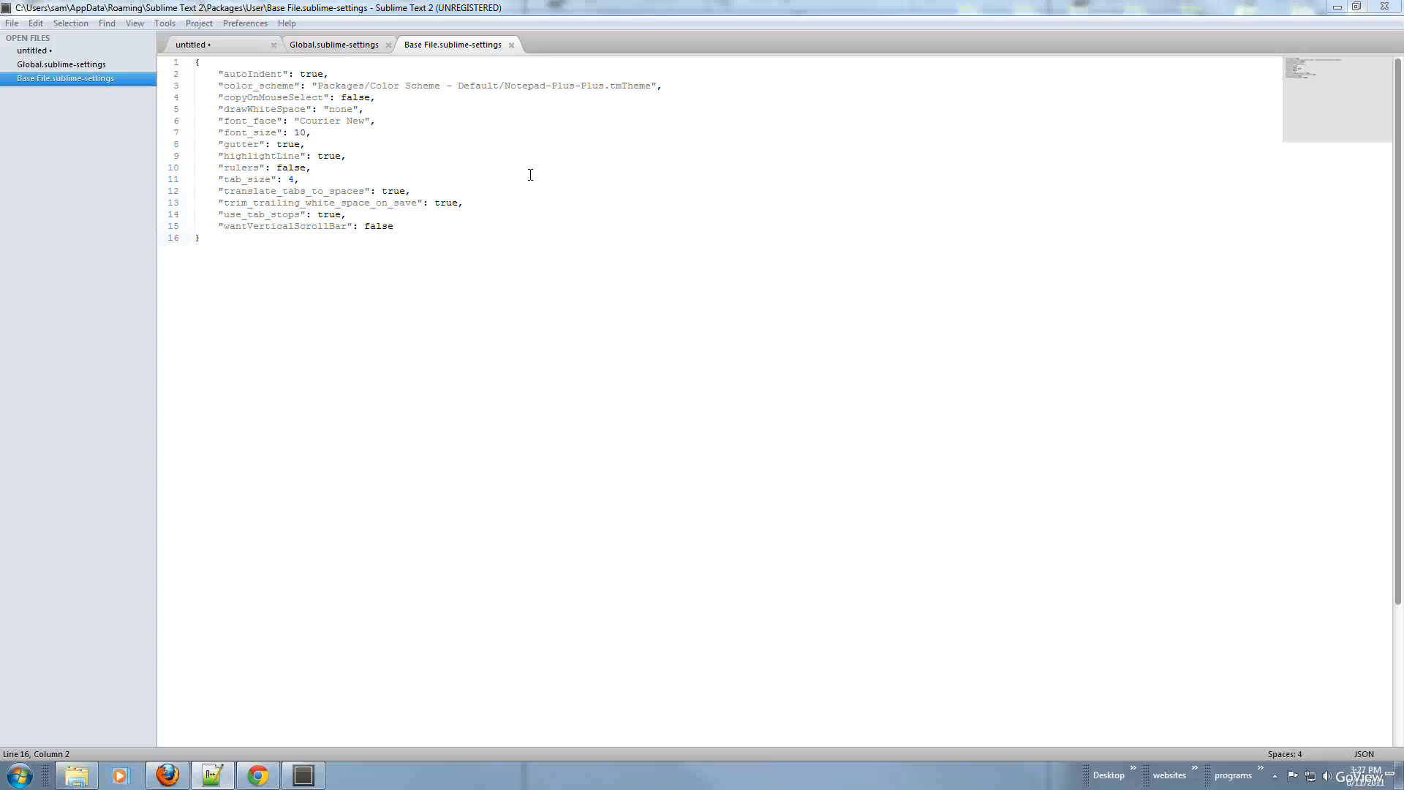
# In the default key bindings, rebind toggle_comment to ctrl+q and its block variant to ctrl+shift+q.
pyautogui.click(247, 24)
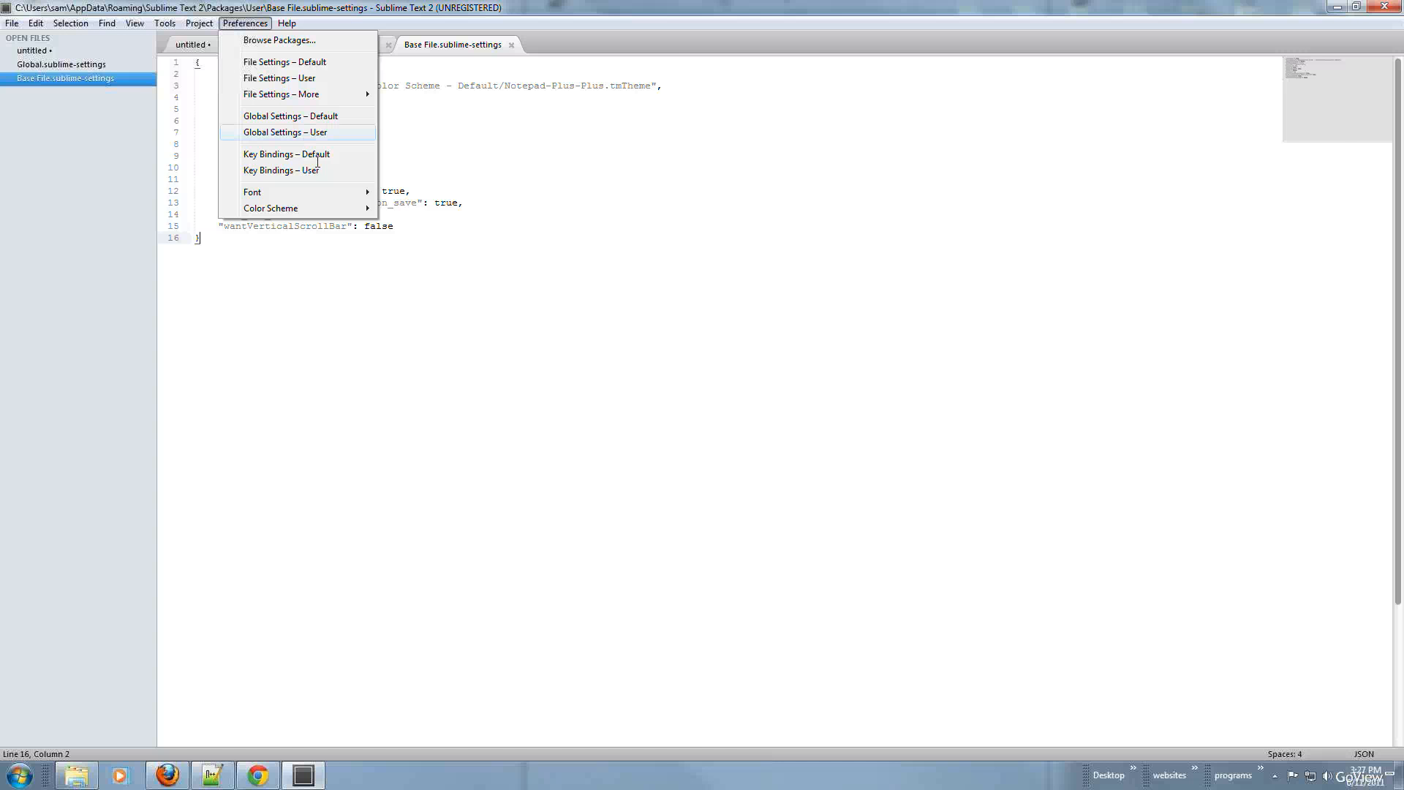
pyautogui.click(318, 160)
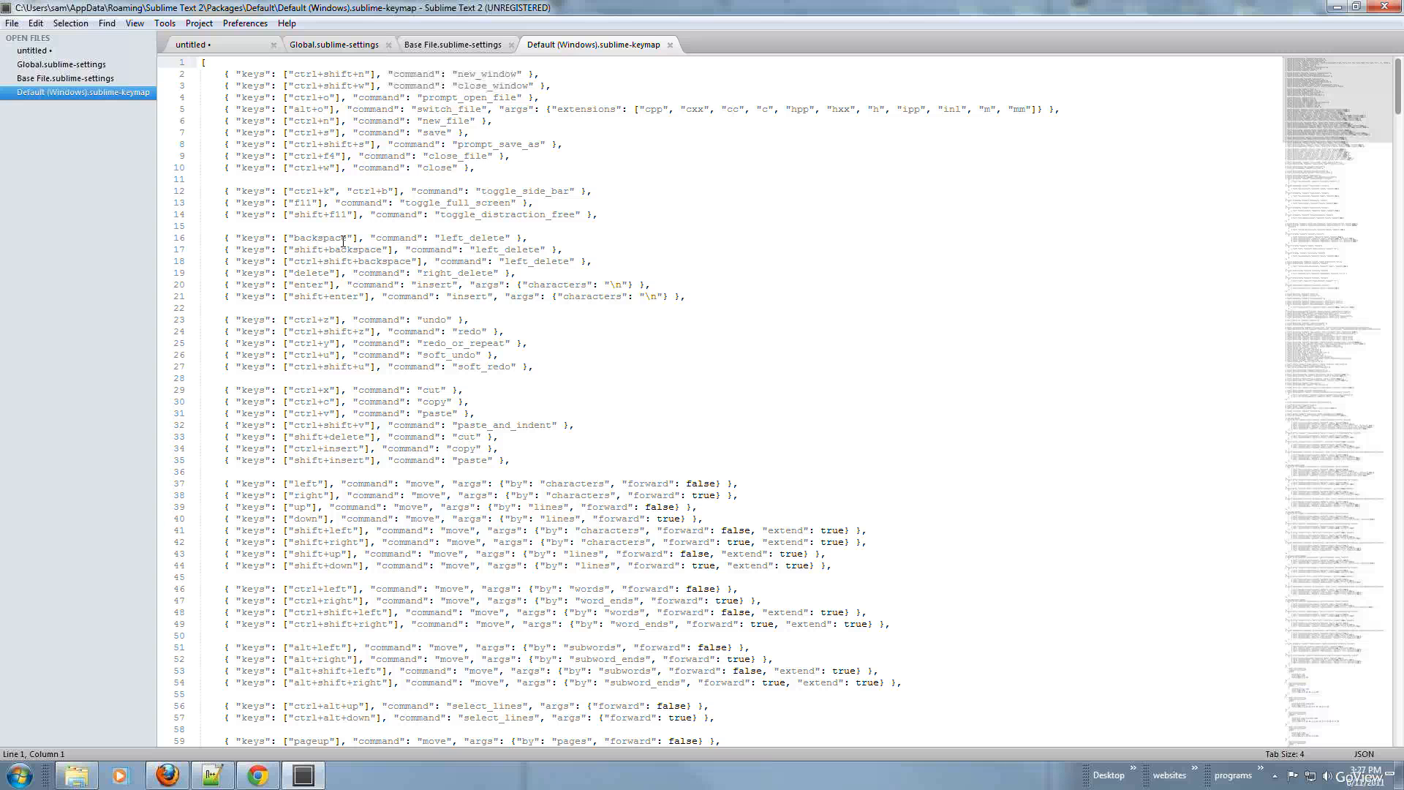
pyautogui.click(704, 249)
pyautogui.hotkey('ctrl', 'f')
pyautogui.write('c')
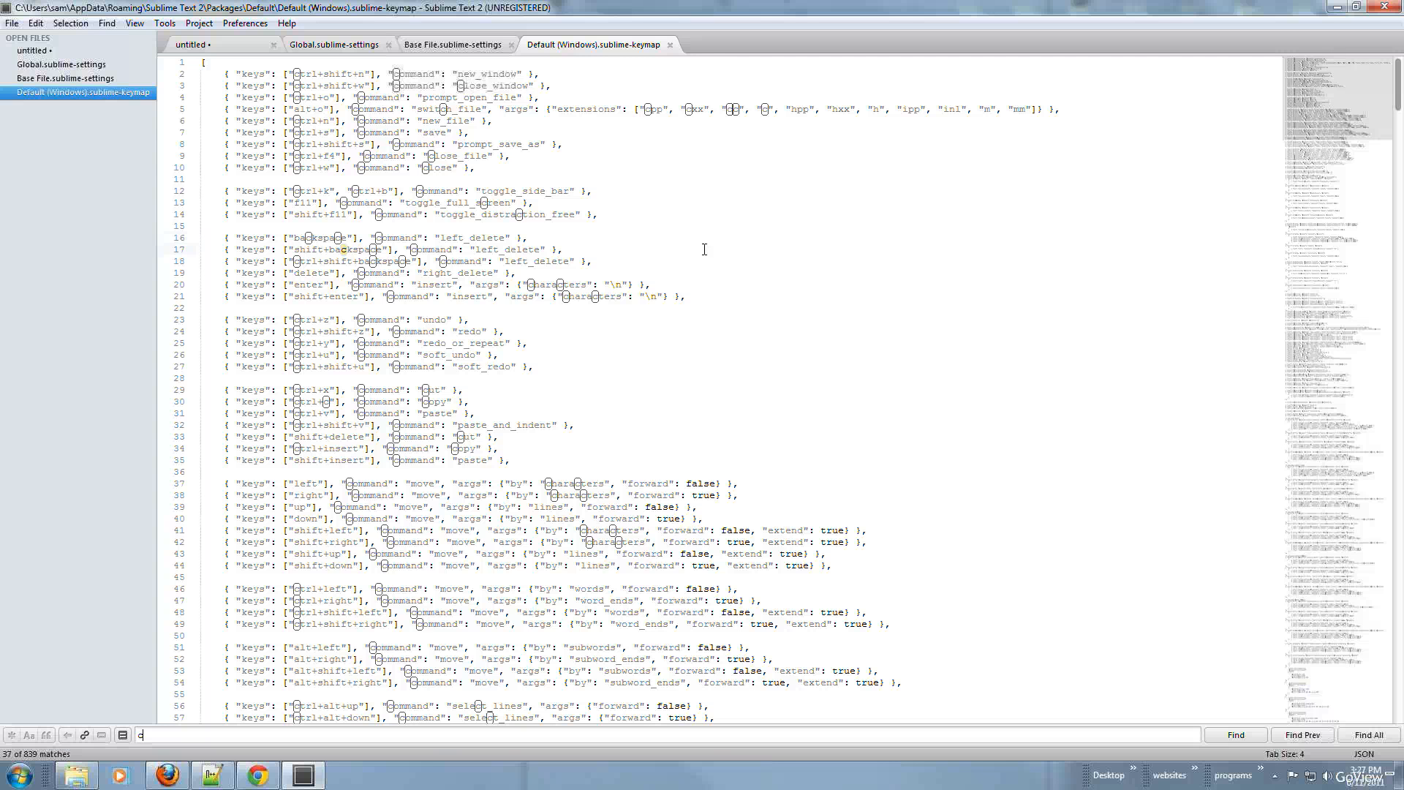
pyautogui.write('omments')
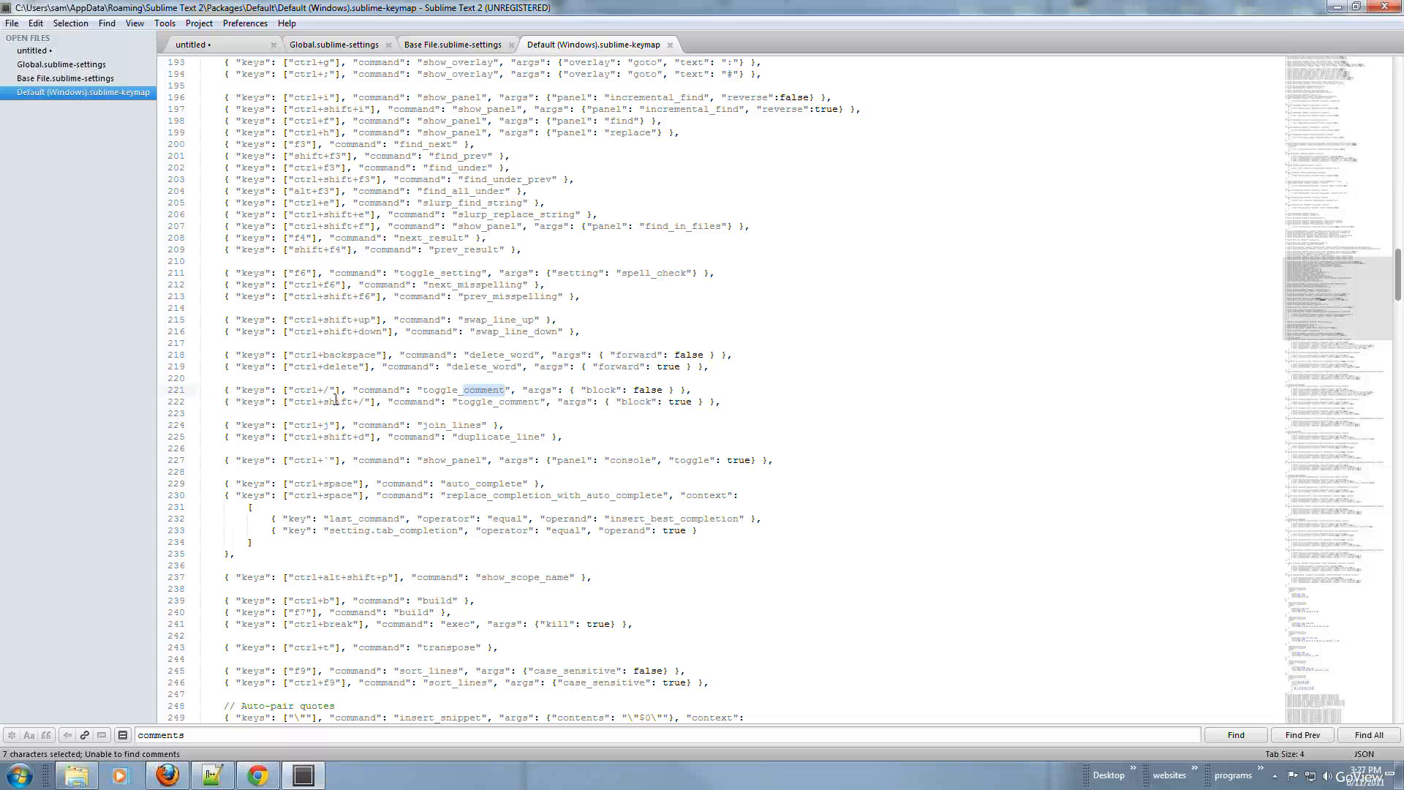
pyautogui.click(299, 395)
pyautogui.moveTo(298, 394); pyautogui.dragTo(322, 394)
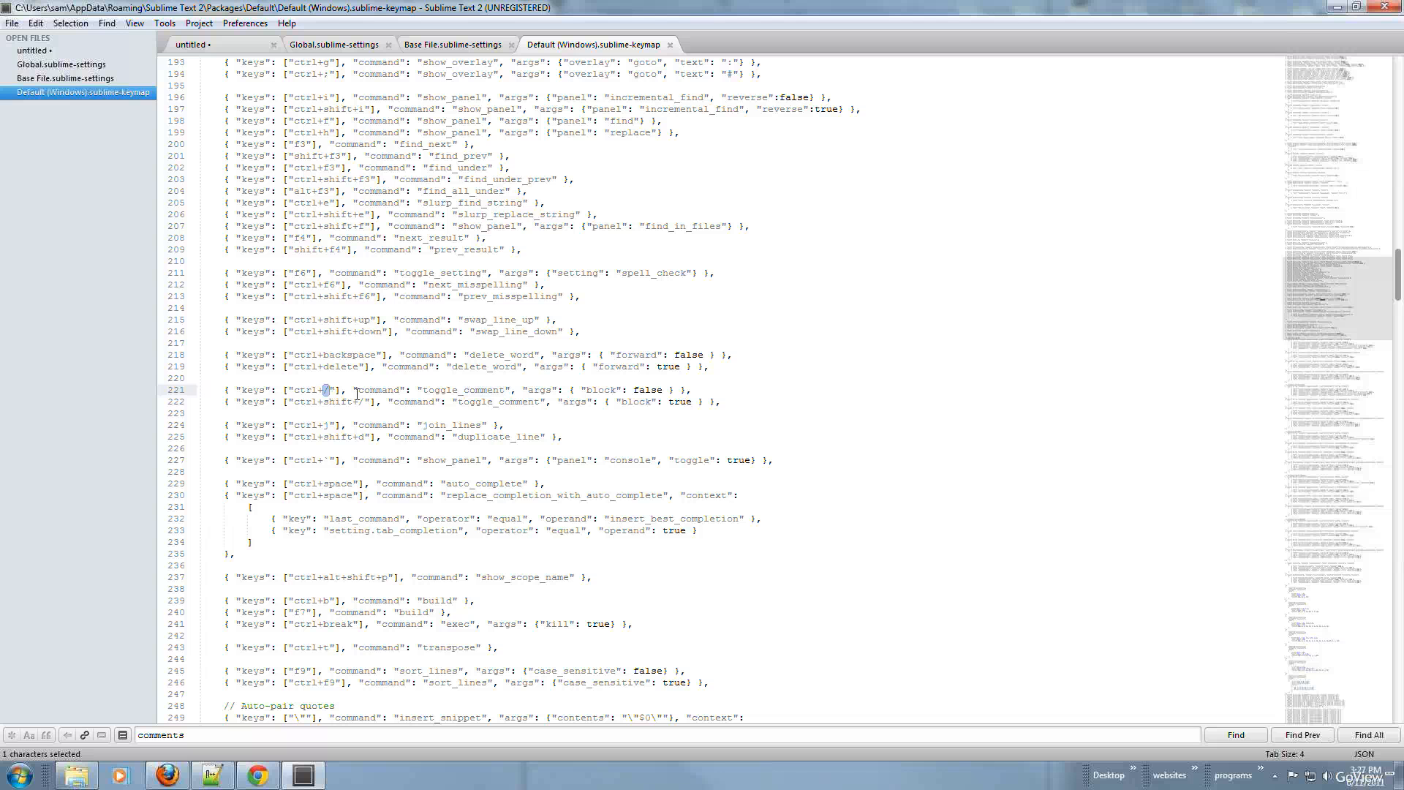
pyautogui.write('q')
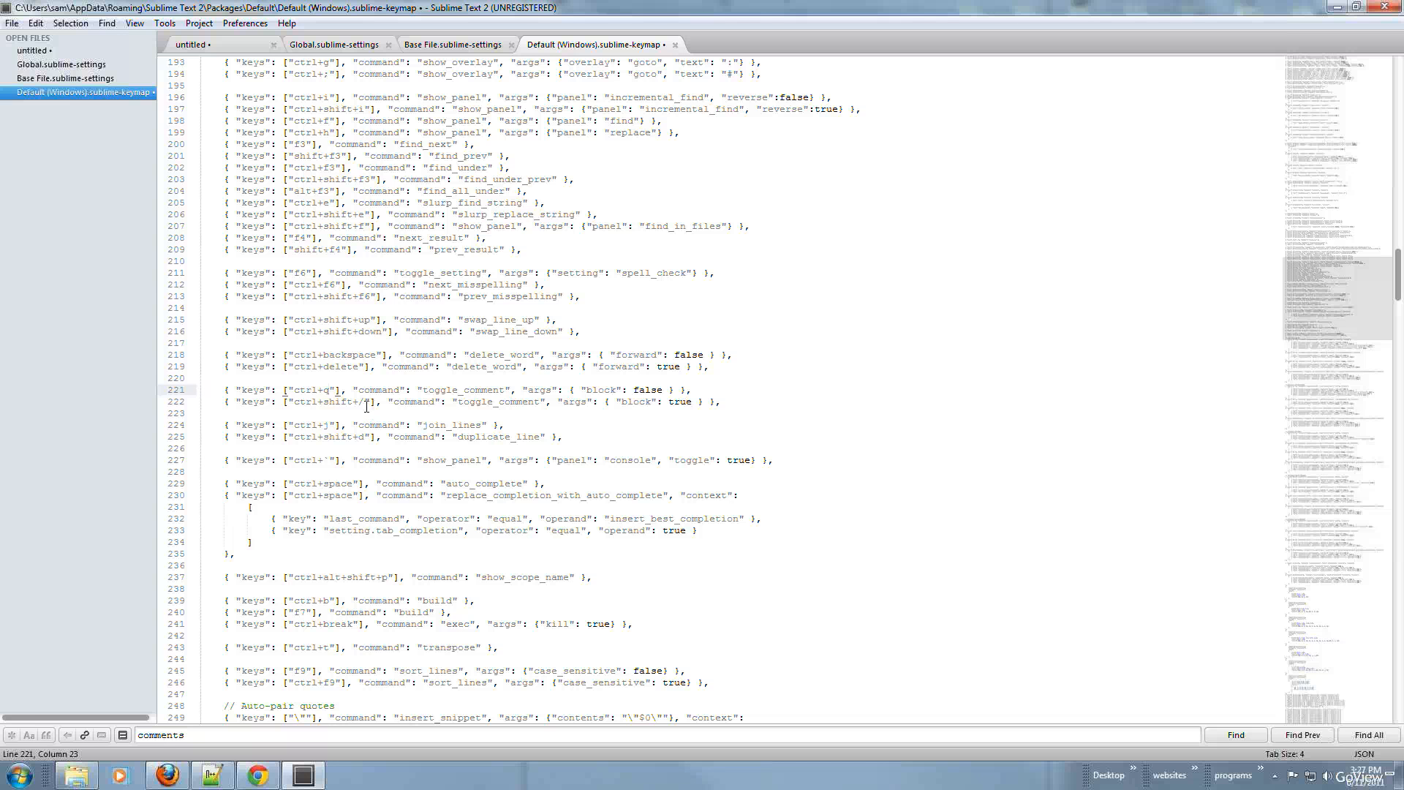
pyautogui.moveTo(368, 404); pyautogui.dragTo(357, 403)
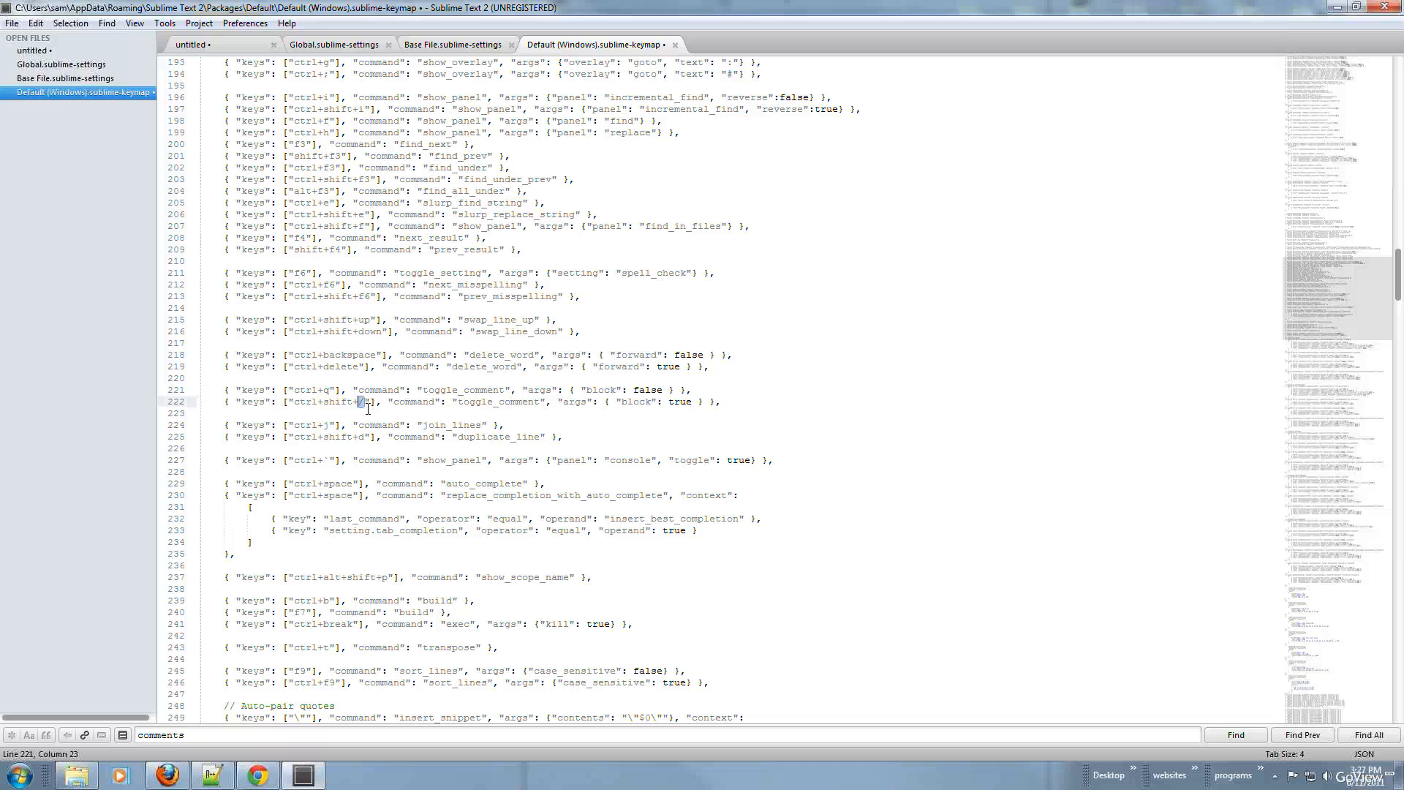
pyautogui.write('q')
# Find the conflicting ctrl+q bindings, clear the keys of toggle_record_macro and run_macro, and save the keymap.
pyautogui.click(433, 416)
pyautogui.hotkey('ctrl', 'f')
pyautogui.write('ctr')
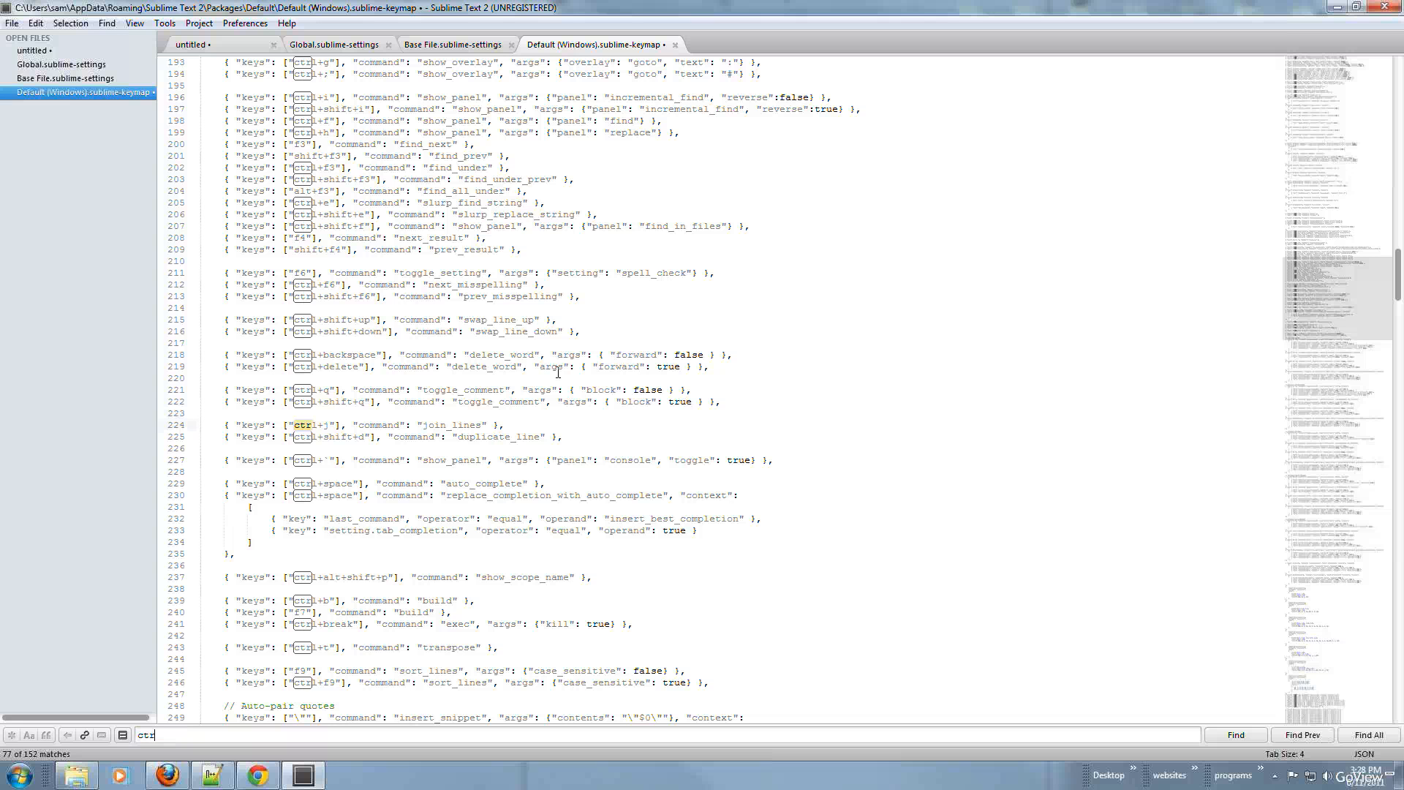
pyautogui.write('l+q')
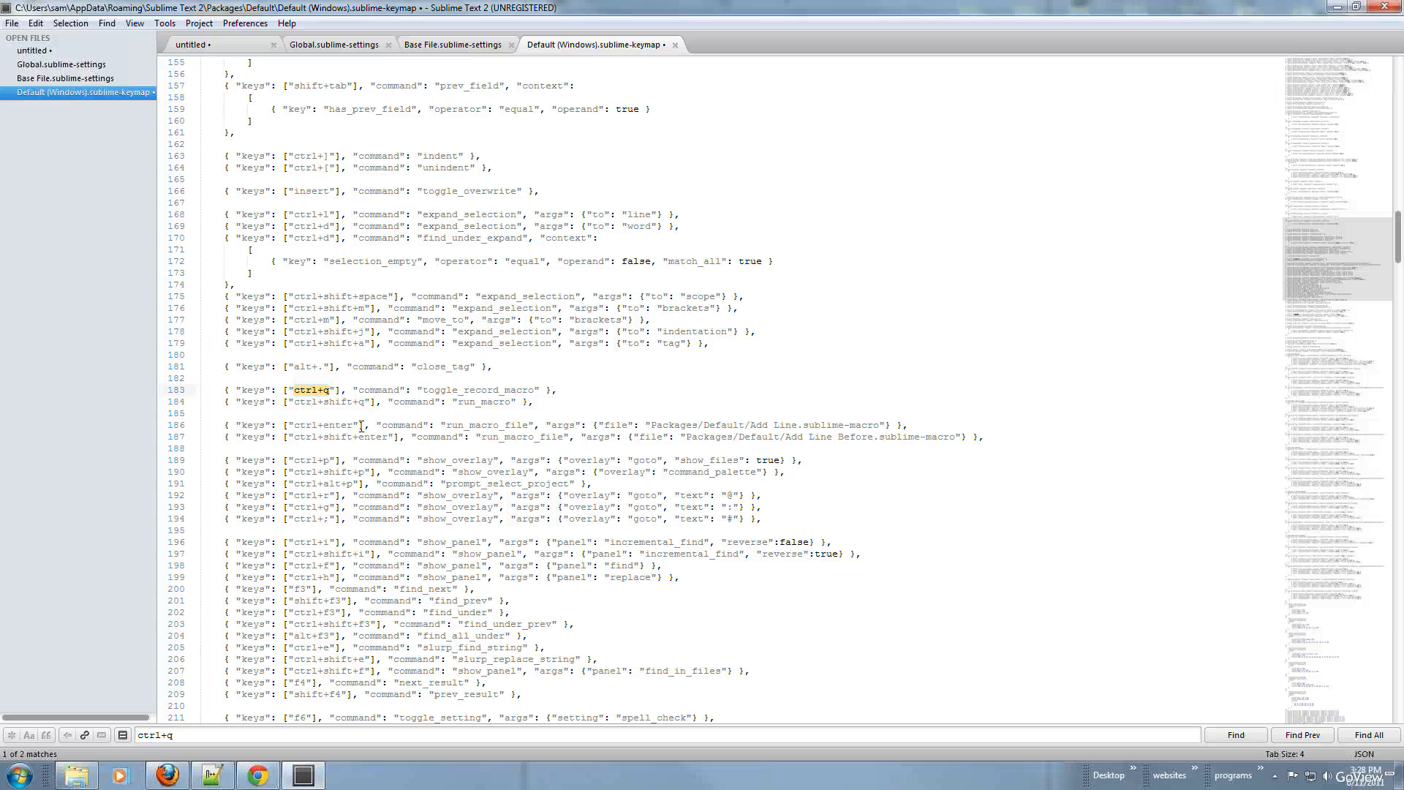
pyautogui.click(355, 448)
pyautogui.press('BackSpace')
pyautogui.press('BackSpace')
pyautogui.press('BackSpace')
pyautogui.press('BackSpace')
pyautogui.press('BackSpace')
pyautogui.press('BackSpace')
pyautogui.moveTo(294, 404); pyautogui.dragTo(365, 407)
pyautogui.press('BackSpace')
pyautogui.hotkey('ctrl', 's')
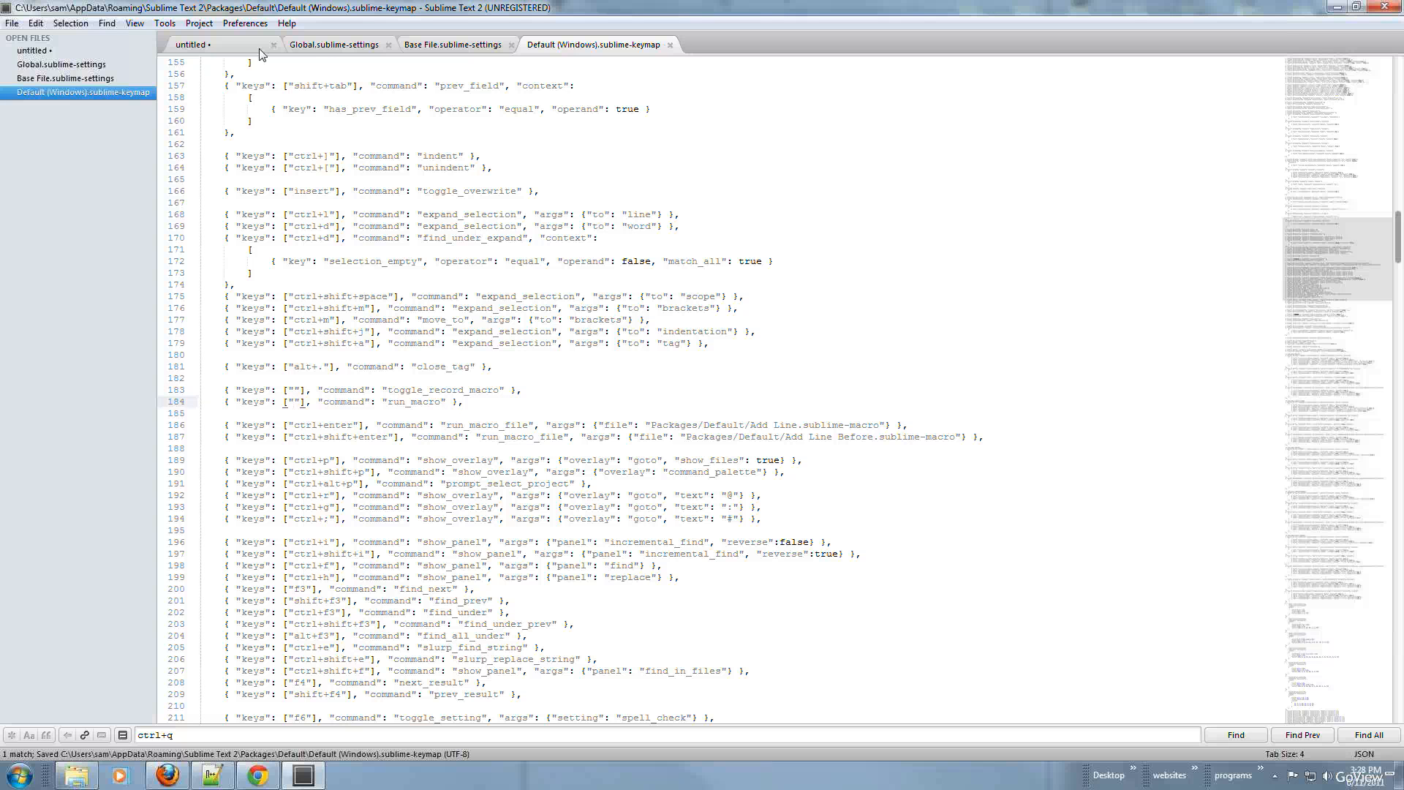
# In the untitled jQuery file, comment out lines 21 to 34 with line comments.
pyautogui.click(259, 49)
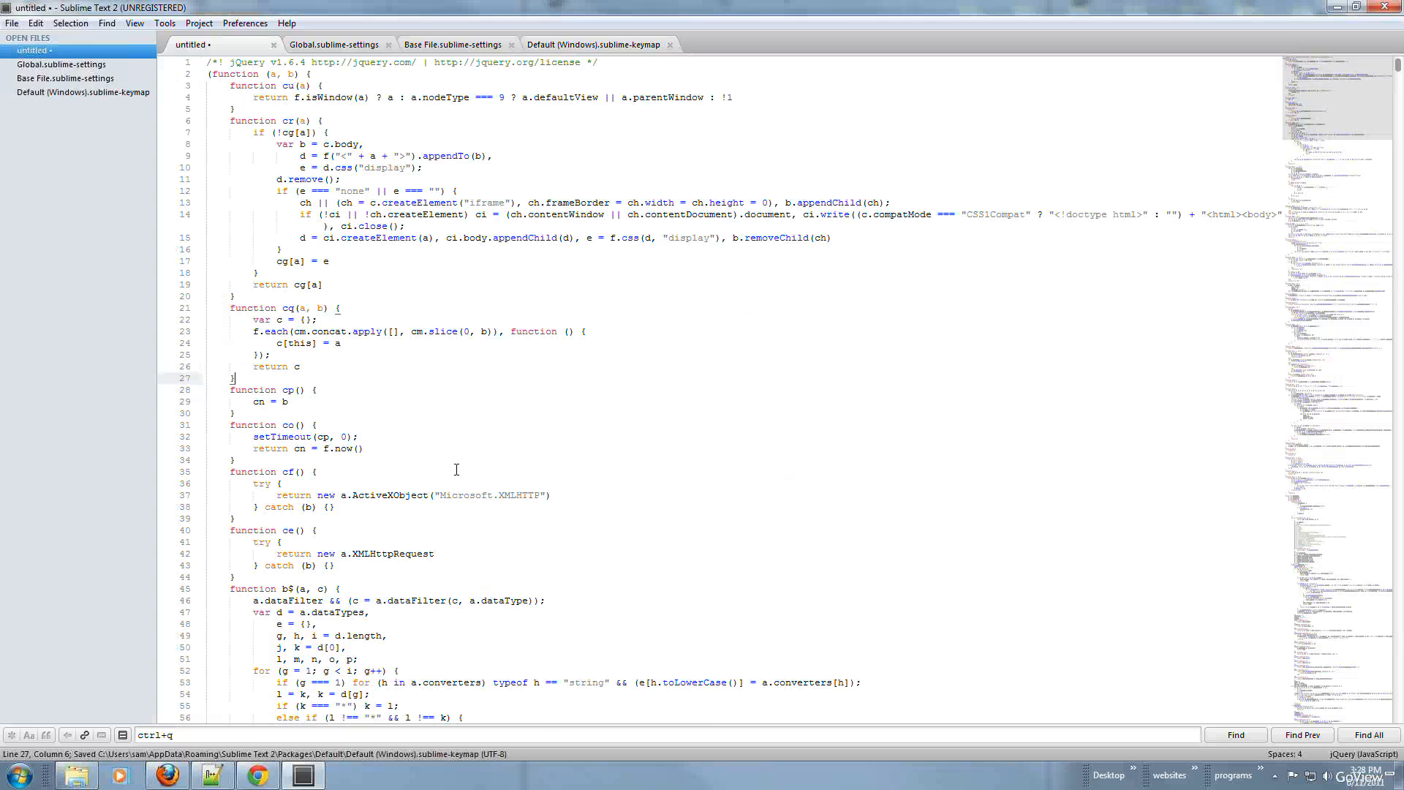
pyautogui.click(455, 464)
pyautogui.keyDown('shift'); pyautogui.click(183, 309); pyautogui.keyUp('shift')
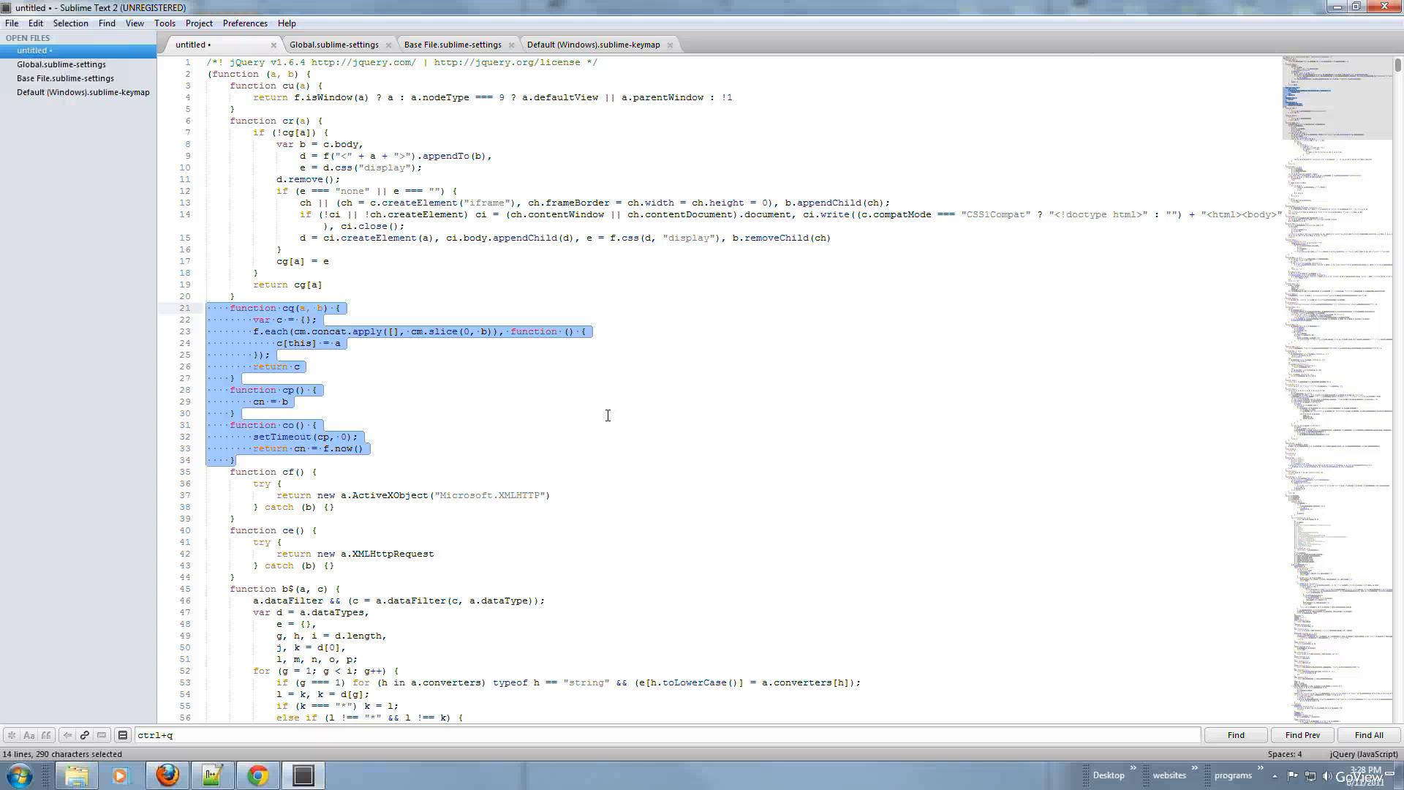
pyautogui.hotkey('ctrl', '/')
# Comment out lines 35 to 54, from function cf() on, as one block comment.
pyautogui.scroll(-2, 188, 414)
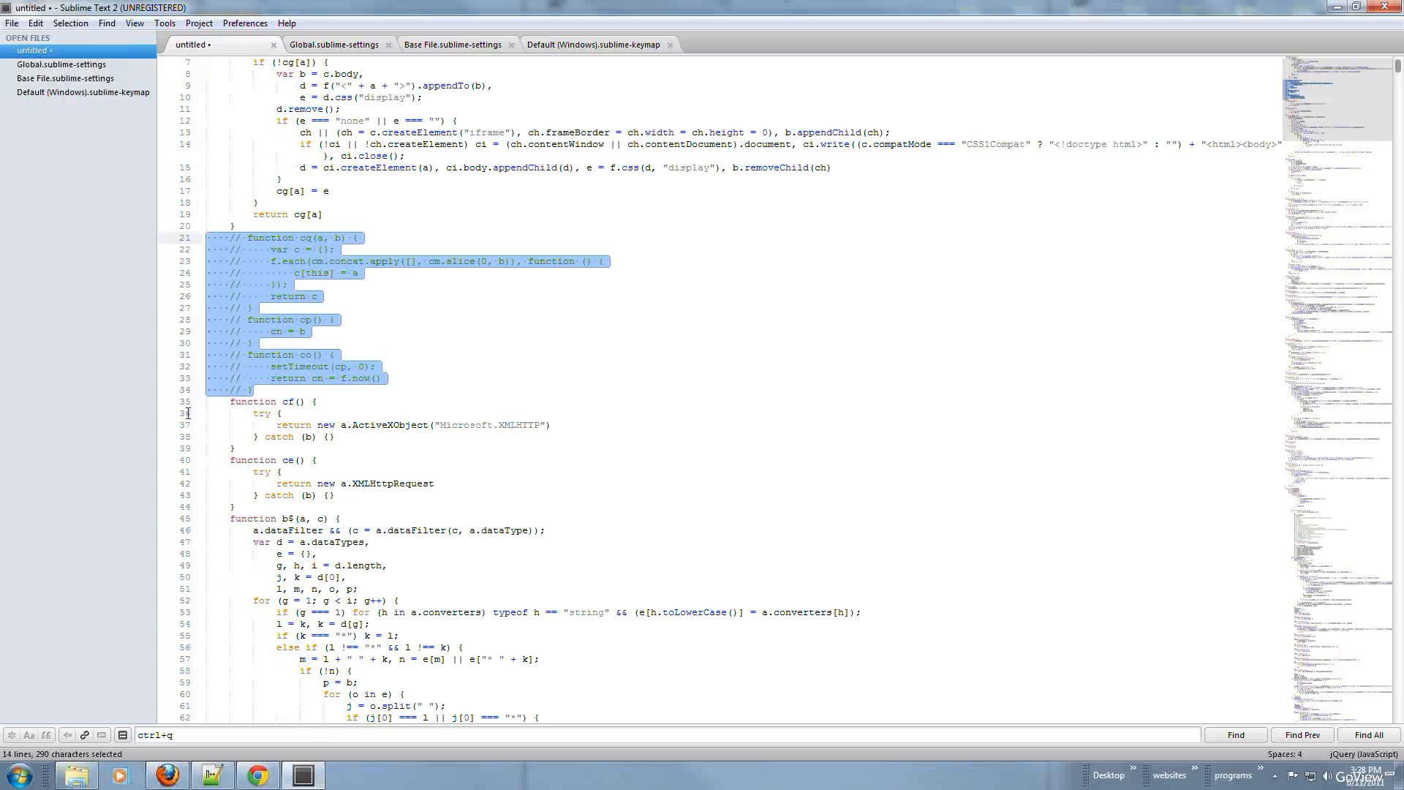
pyautogui.moveTo(373, 624); pyautogui.dragTo(188, 414)
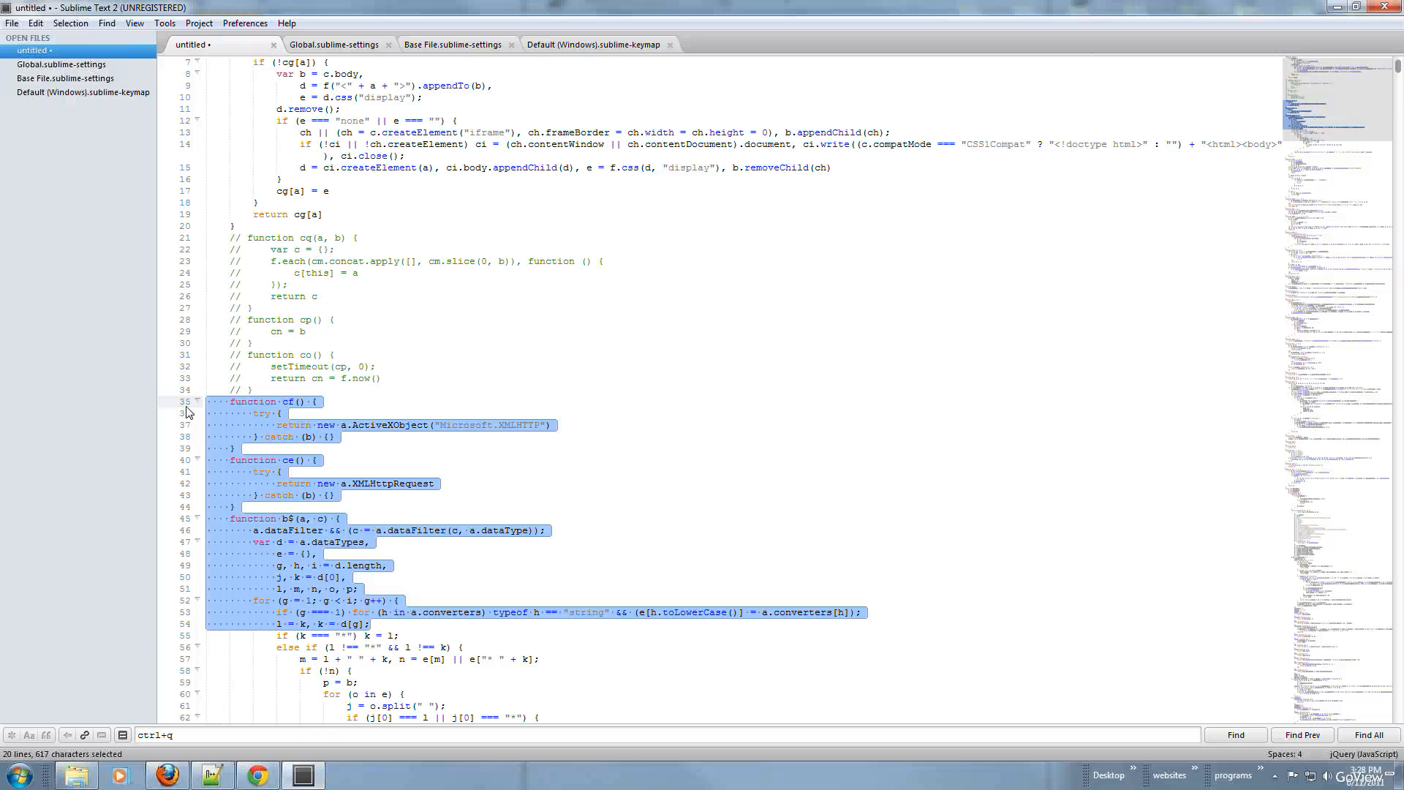
pyautogui.hotkey('ctrl', 'shift', '/')
pyautogui.click(635, 521)
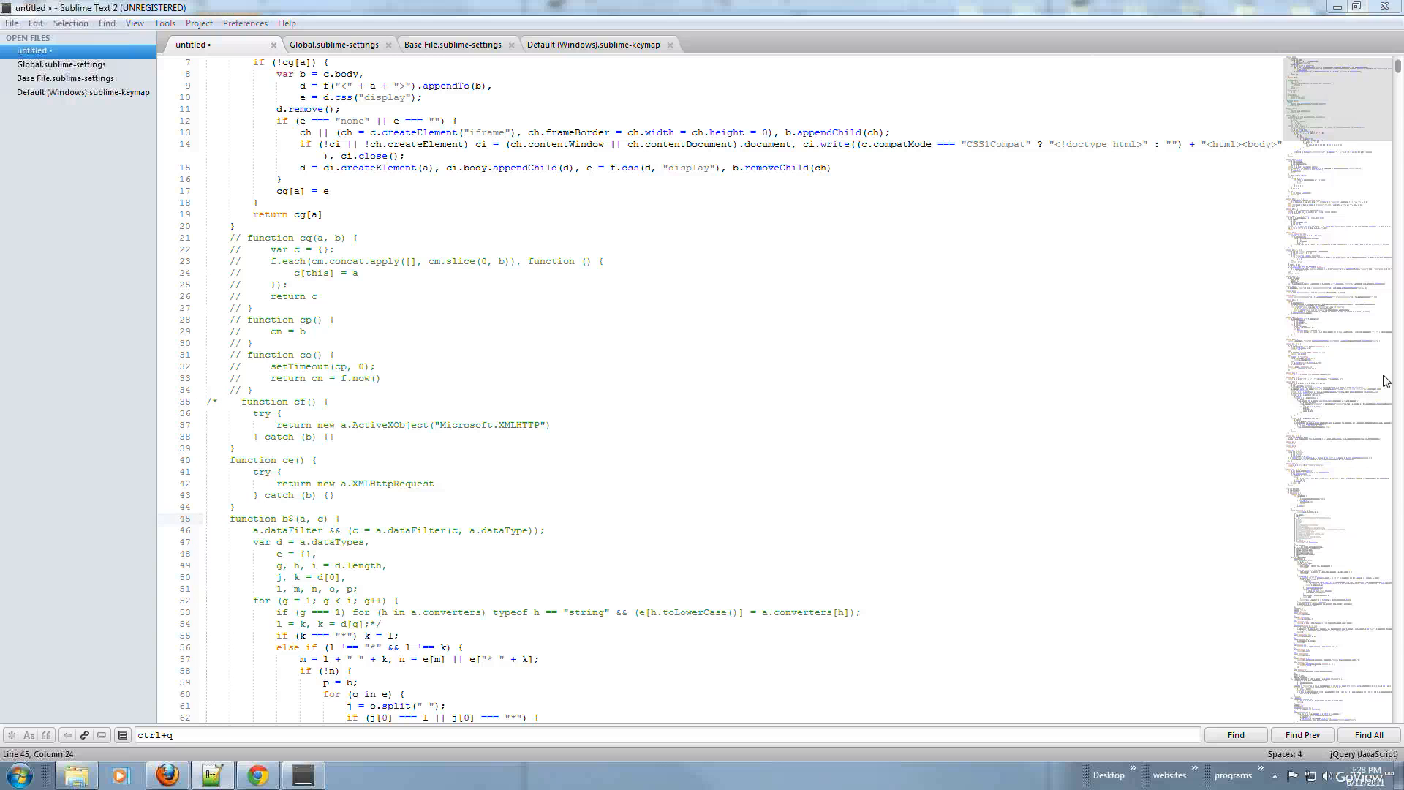
pyautogui.click(1200, 402)
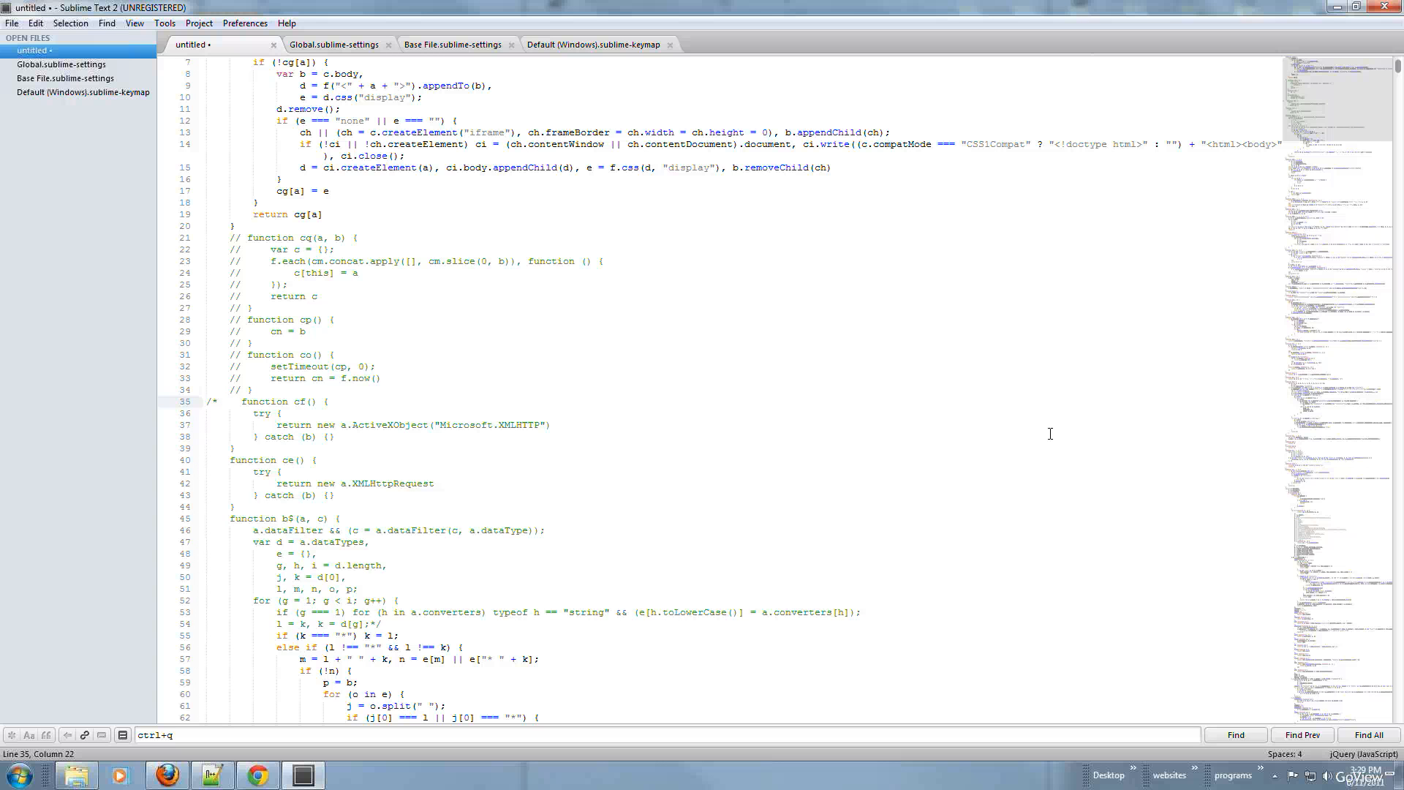